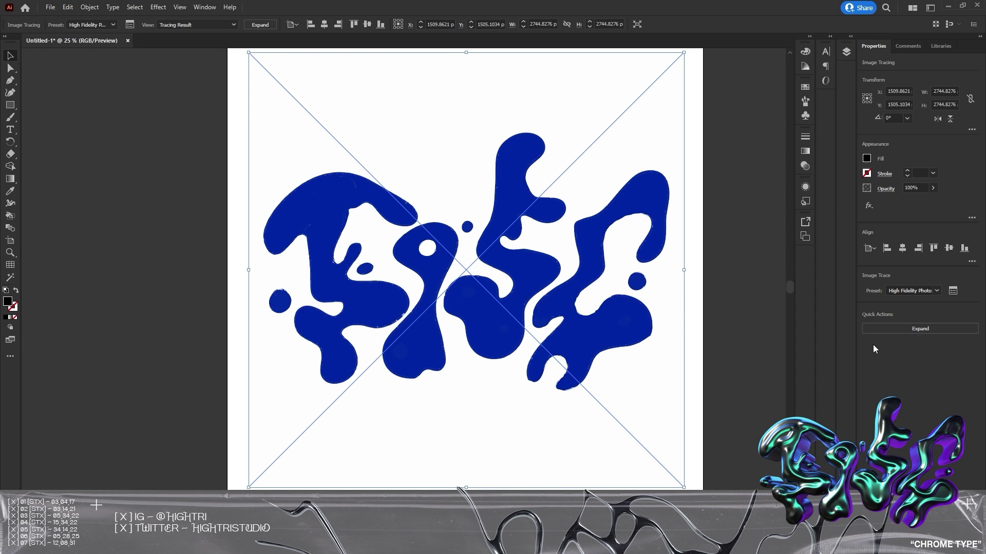
Change the image trace preset of the lettering to Silhouettes
left_click(937, 294)
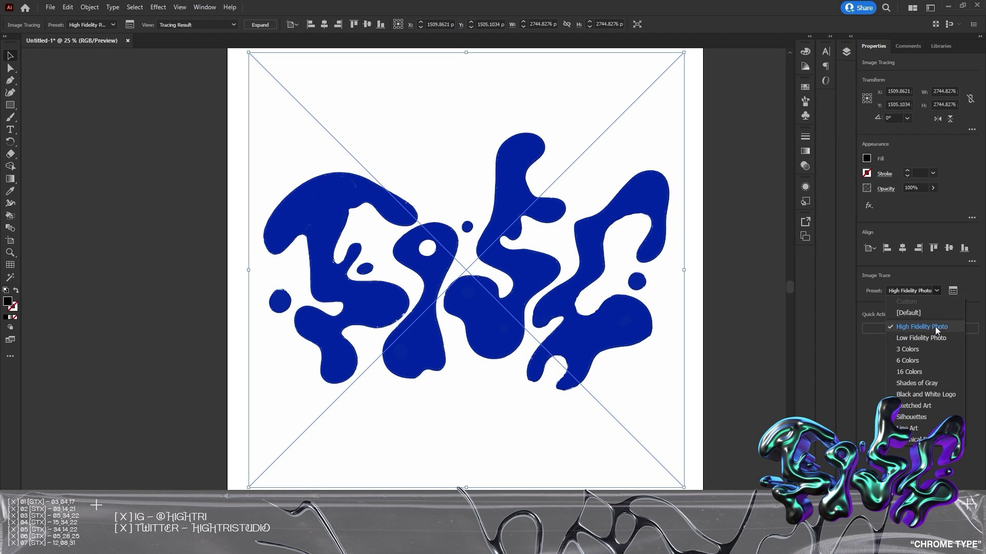
left_click(910, 416)
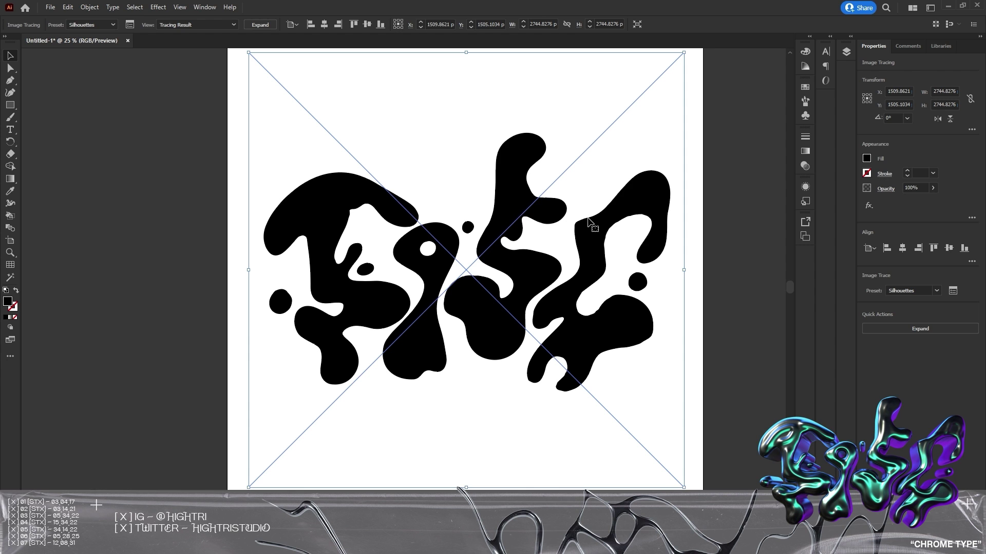
Expand the traced lettering into editable paths and ungroup the resulting shapes
scroll(610, 236, "up", 3, "alt")
left_click_drag(561, 435, 643, 351)
left_click_drag(412, 312, 601, 308)
left_click_drag(286, 222, 428, 325)
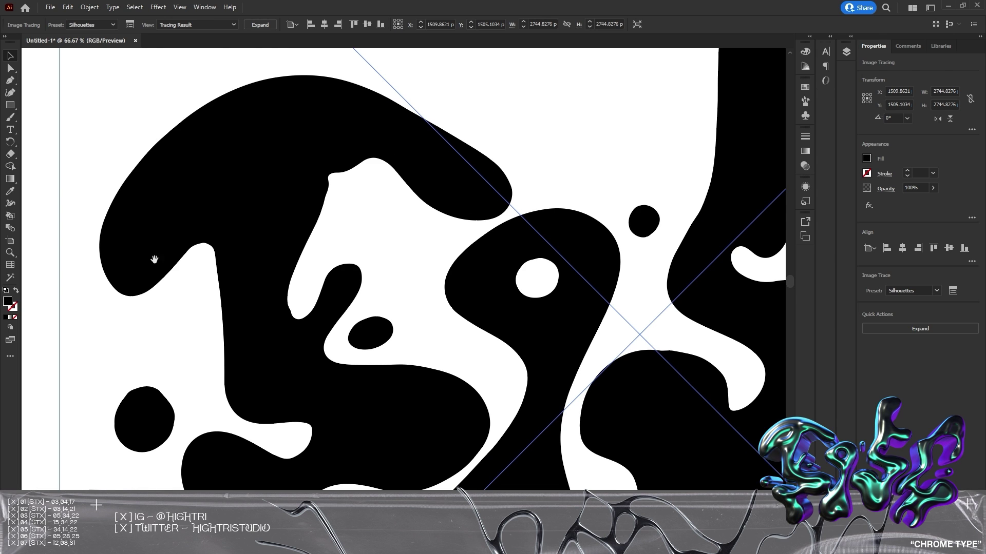
left_click_drag(425, 398, 343, 237)
left_click_drag(565, 336, 424, 377)
left_click(921, 330)
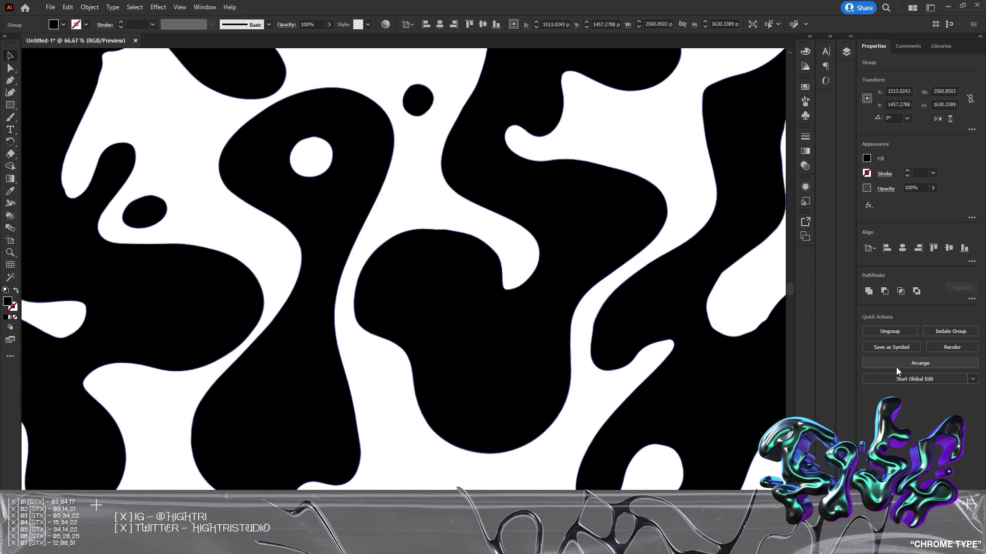
left_click(889, 332)
scroll(473, 460, "down", 2, "alt")
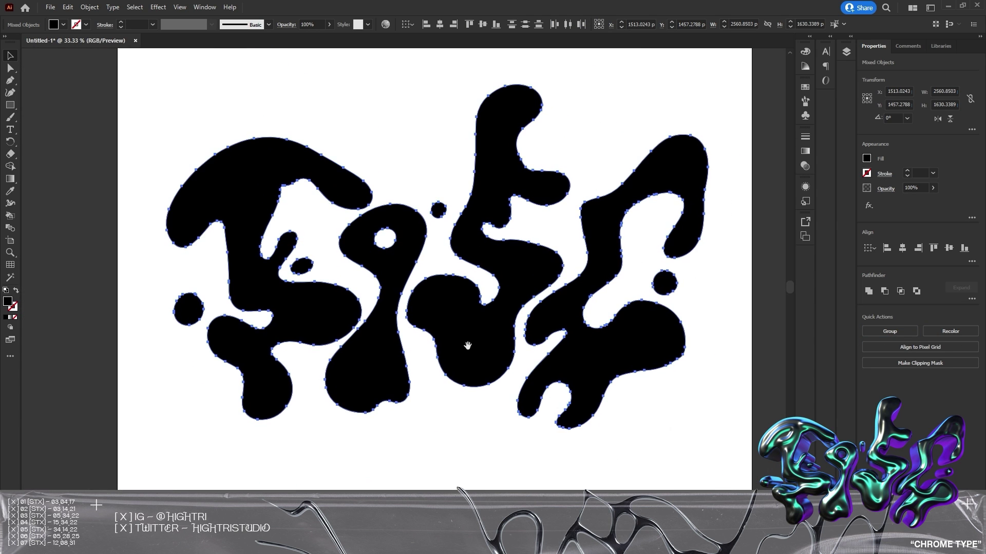
left_click(473, 460)
Try moving individual letters to test that they are separate shapes, undoing each move
left_click(390, 400)
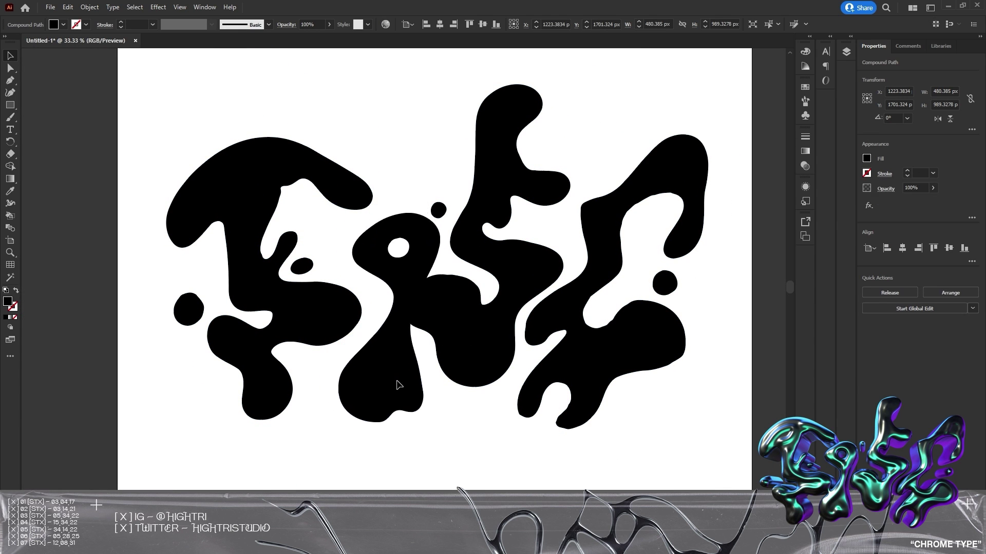
mouse_move(455, 331)
left_mouse_down()
mouse_move(479, 337)
mouse_move(455, 326)
left_mouse_up()
key("ctrl+z")
left_click_drag(580, 421, 606, 442)
key("ctrl+z")
left_click(607, 445)
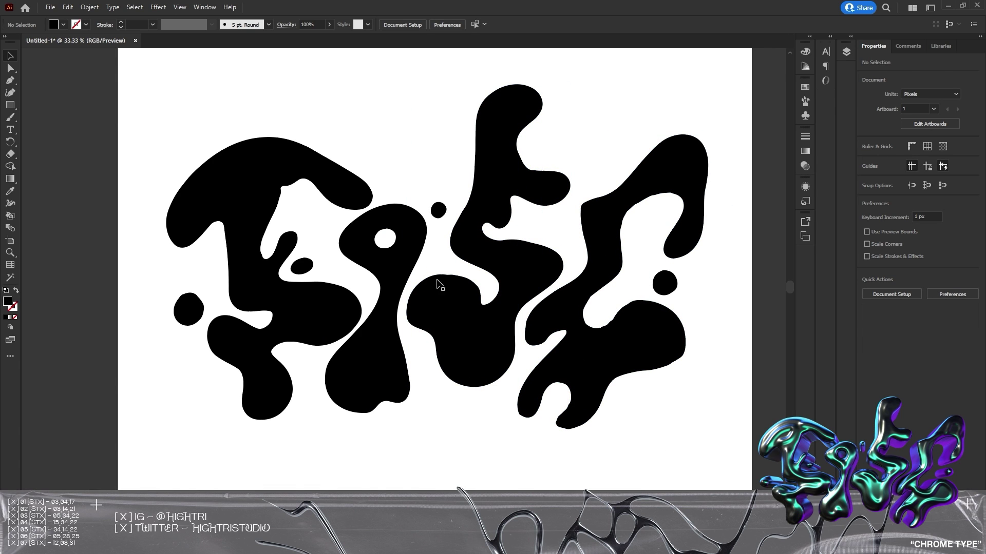
left_click_drag(237, 176, 213, 171)
key("ctrl+z")
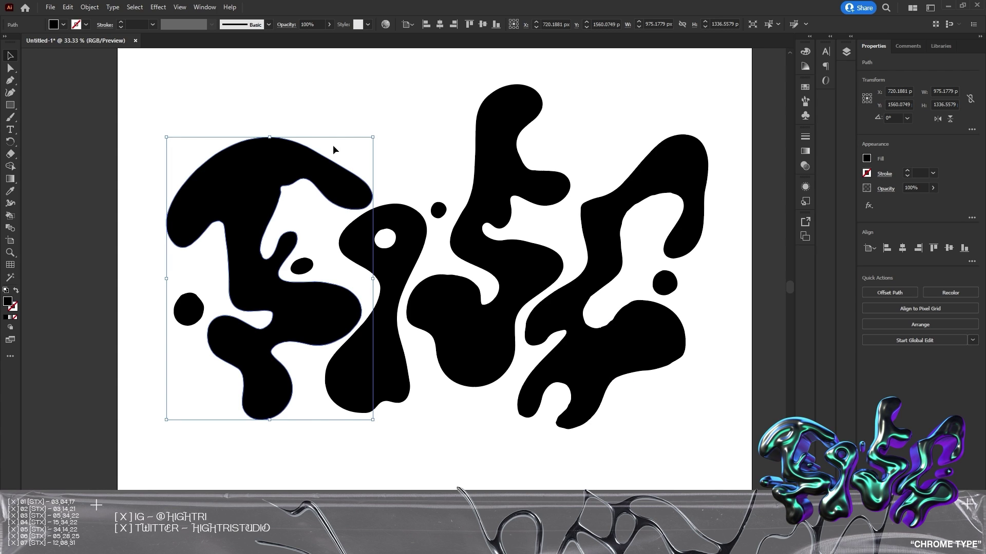
left_click(697, 425)
left_click_drag(148, 84, 709, 468)
left_click_drag(676, 428, 160, 82)
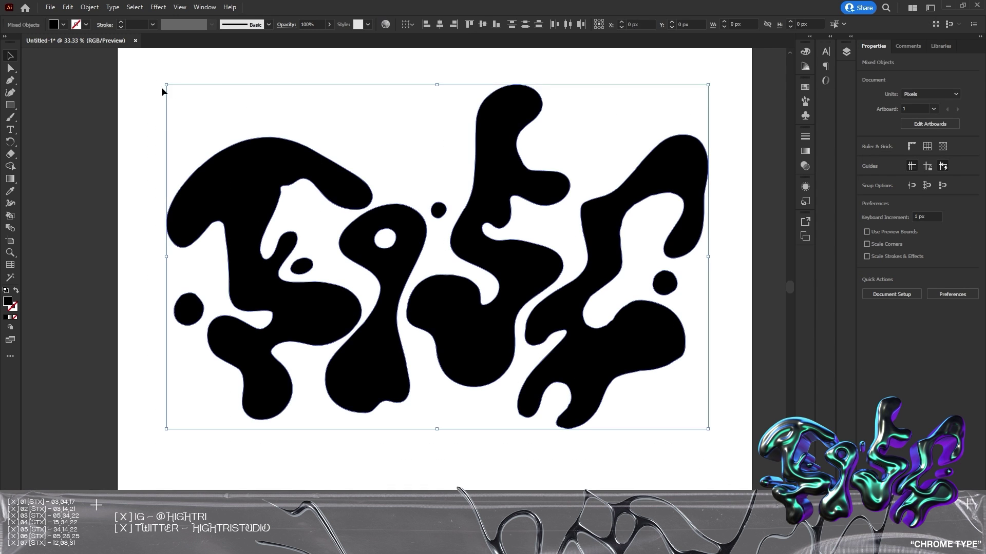
left_click(145, 107)
Start exporting the lettering document with Export As
left_click(50, 8)
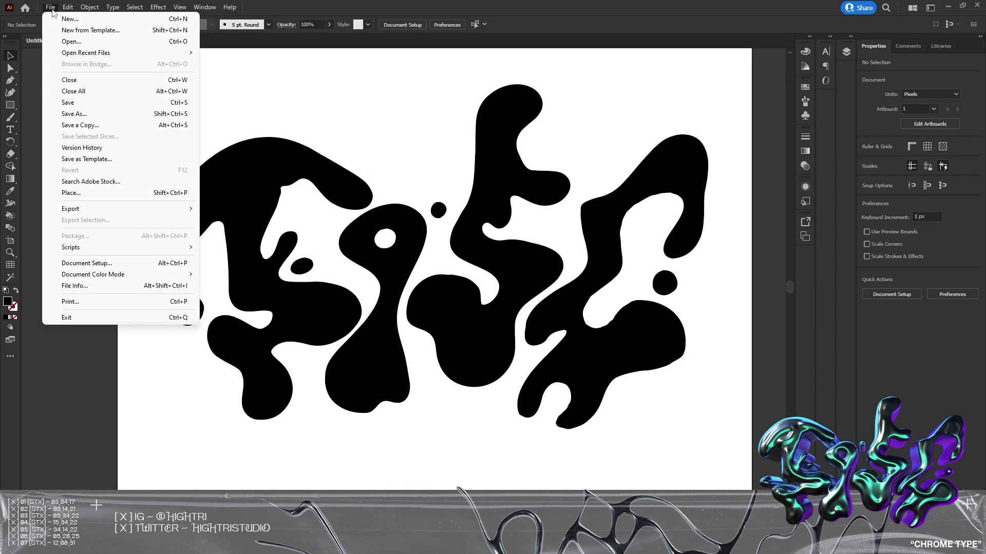
mouse_move(108, 211)
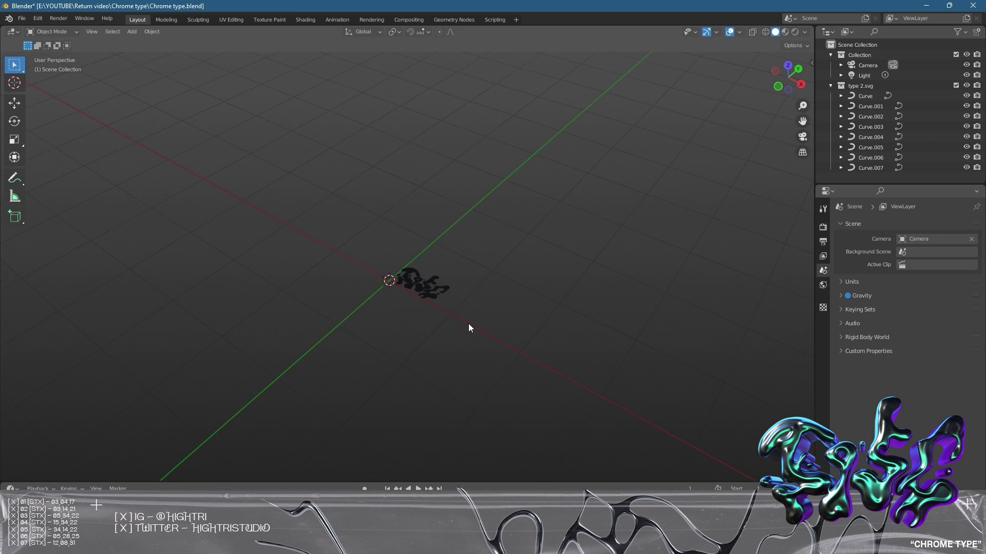
middle_click_drag(469, 323, 471, 264)
left_click_drag(359, 219, 503, 331)
left_click(522, 338)
left_click_drag(350, 234, 508, 337)
left_click(510, 337)
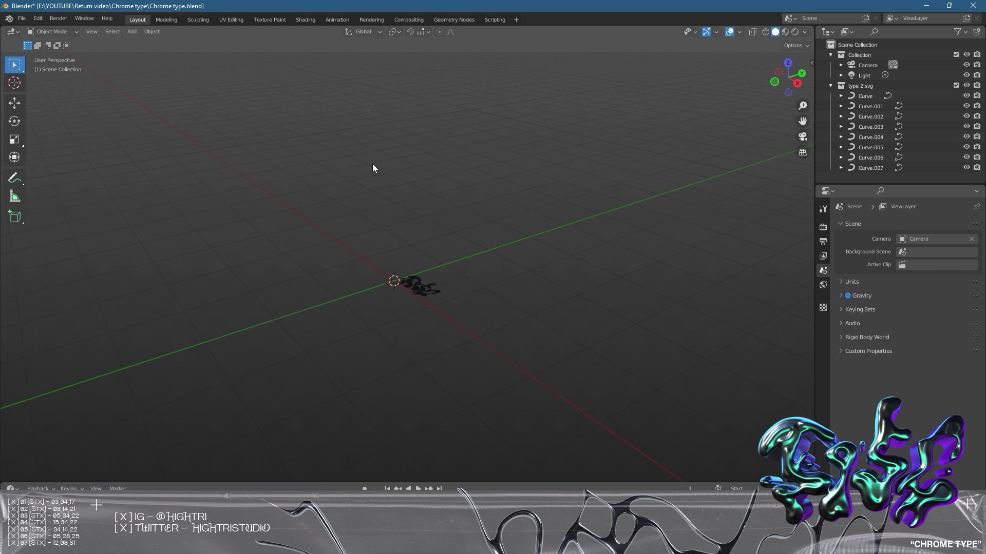
Bring up the Scalable Vector Graphics (.svg) import option in Blender
left_click(22, 17)
mouse_move(42, 159)
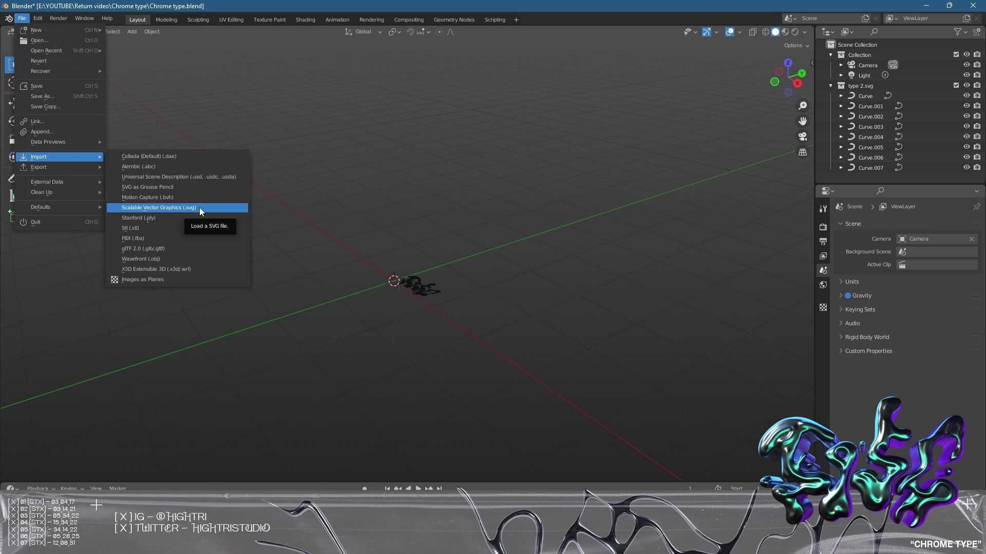
Delete the light from the scene
scroll(402, 274, "up", 5)
scroll(447, 347, "down", 8)
left_click(468, 162)
key("Delete")
Try moving the single letter curve Curve.003 on its own, cancelling the move
scroll(421, 308, "up", 9)
middle_click_drag(429, 328, 337, 302)
scroll(440, 332, "up", 2)
left_click_drag(231, 189, 574, 407)
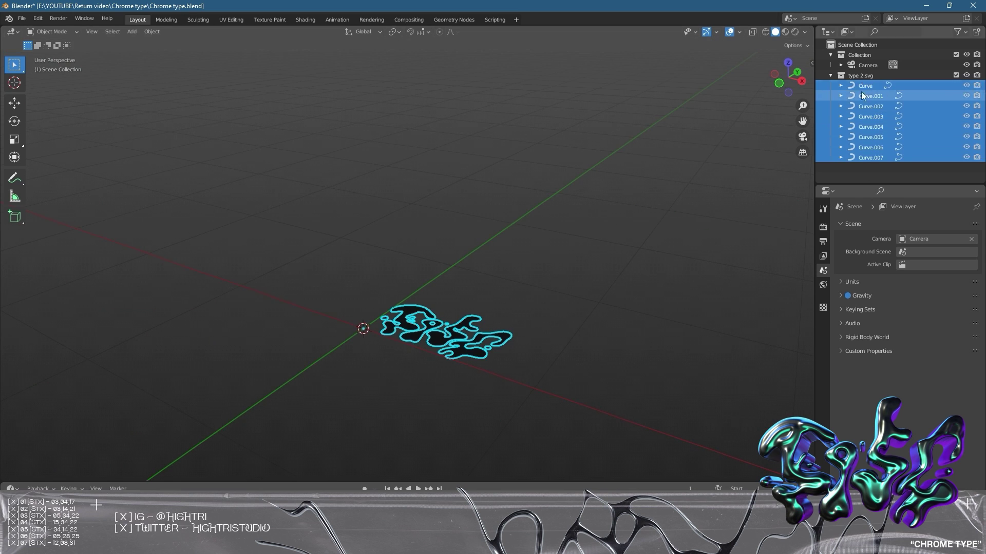
left_click(876, 117)
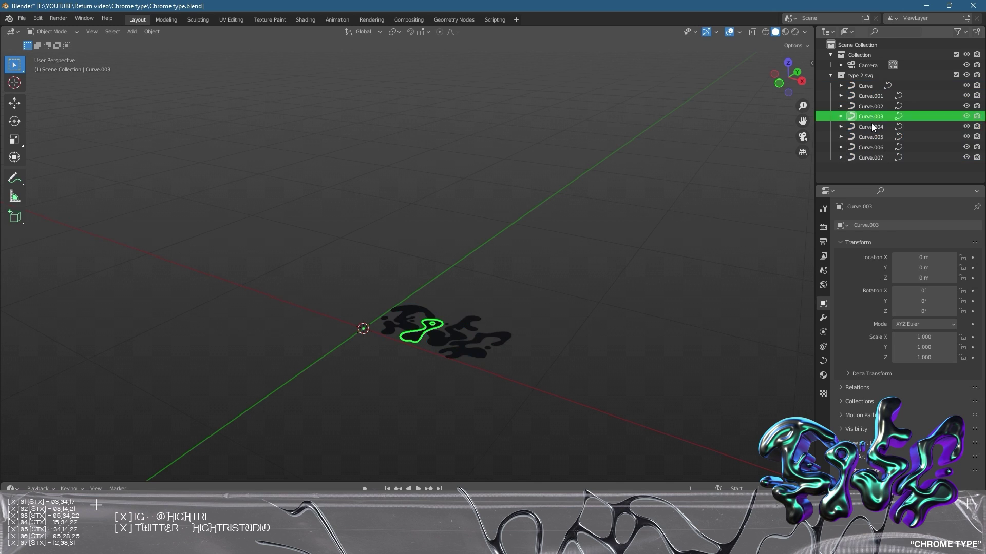
key("g")
key("Escape")
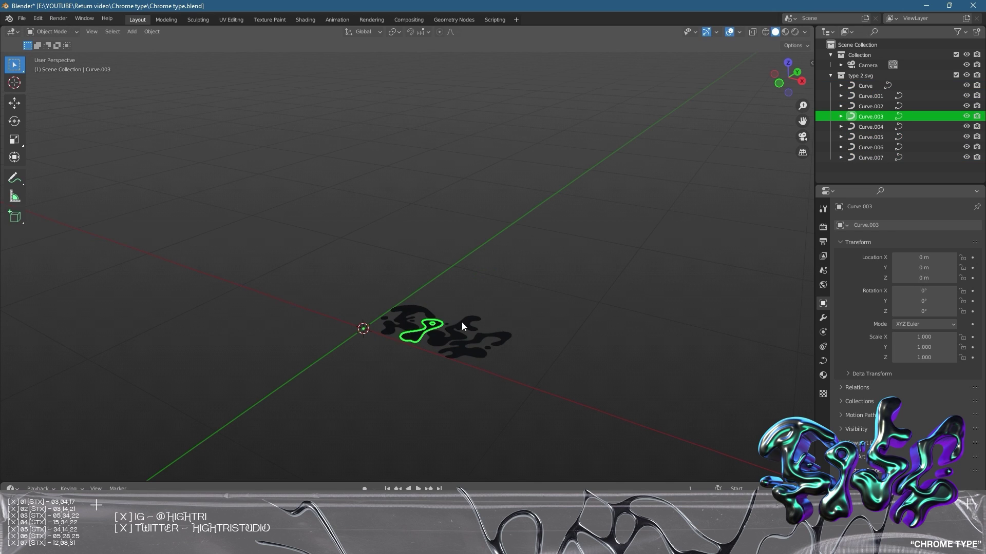
Try moving the last letter, Curve.001, away from the lettering, undoing the move and clearing the selection
scroll(461, 322, "up", 3)
left_click(473, 366)
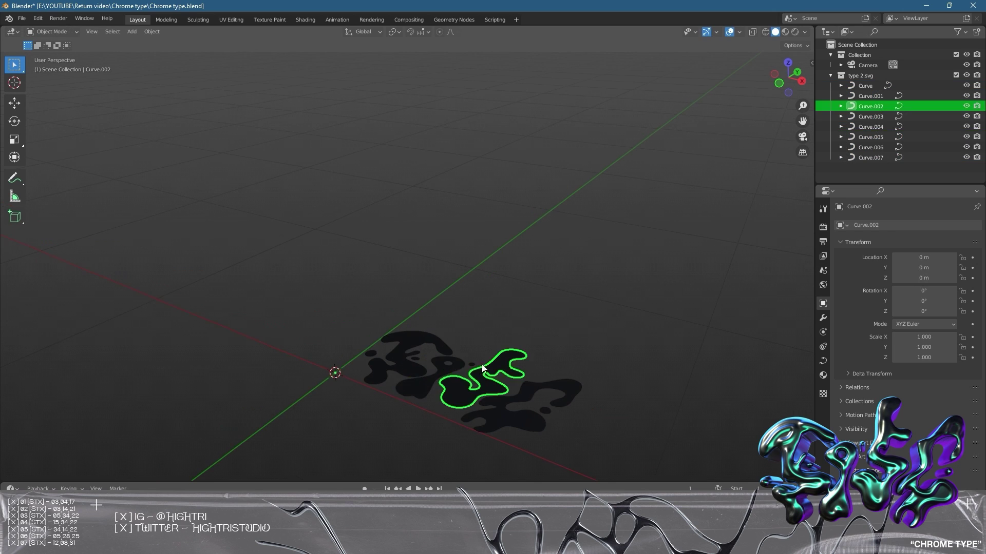
left_click(515, 395)
key("g")
left_click(627, 357)
key("ctrl+z")
left_click(357, 298)
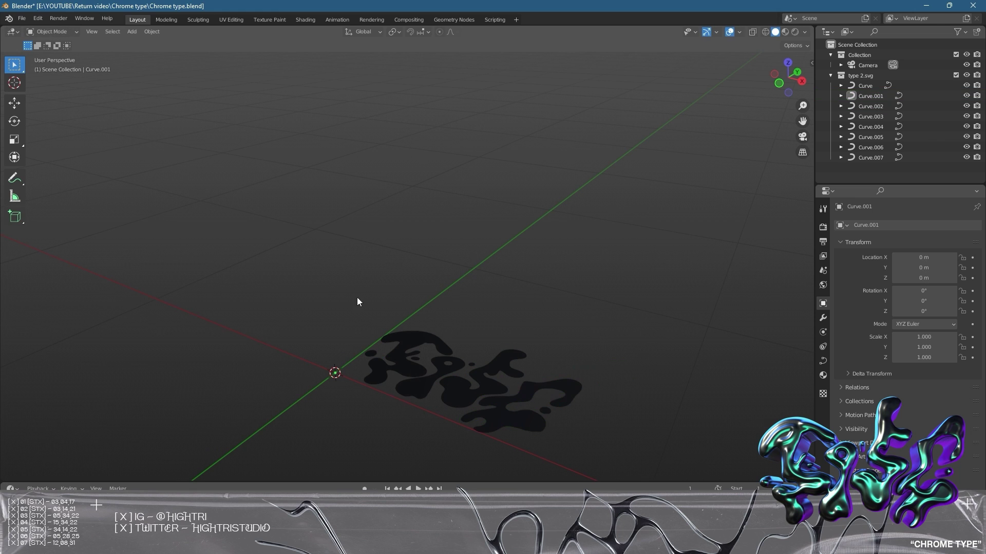
Select all the imported letter curves and scale them up uniformly to about 17.2
left_click_drag(258, 251, 623, 482)
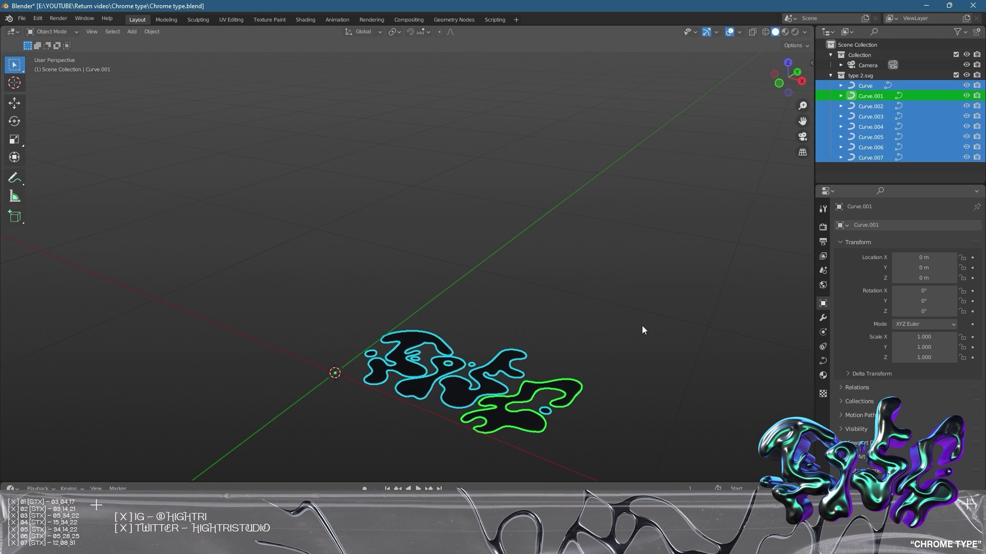
scroll(460, 241, "down", 1)
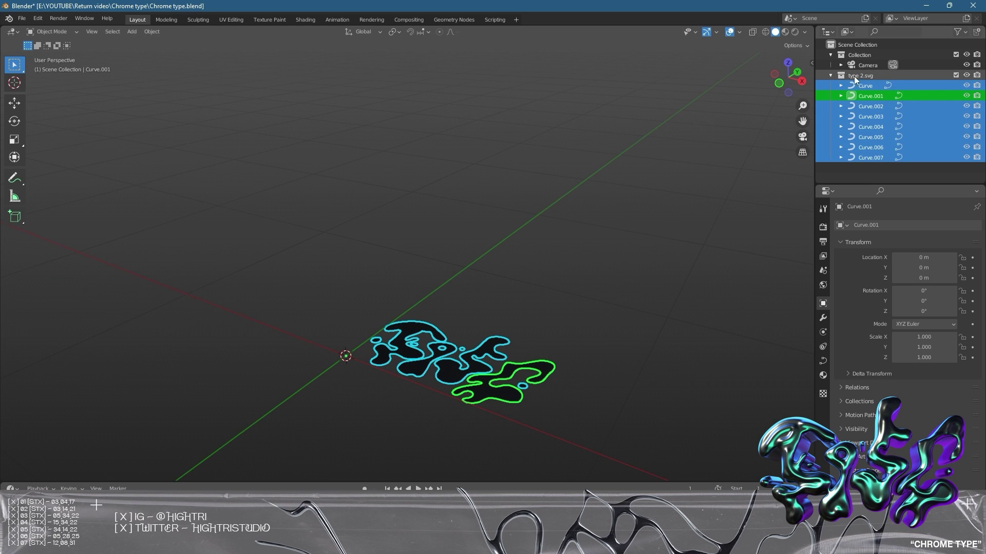
scroll(574, 262, "down", 5)
middle_click_drag(551, 283, 461, 298)
scroll(441, 289, "down", 3)
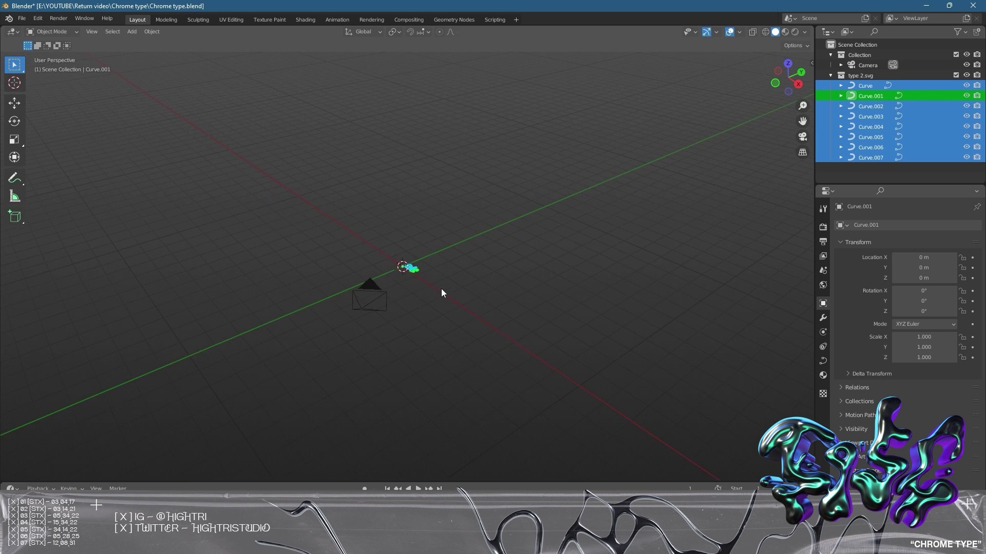
key("s")
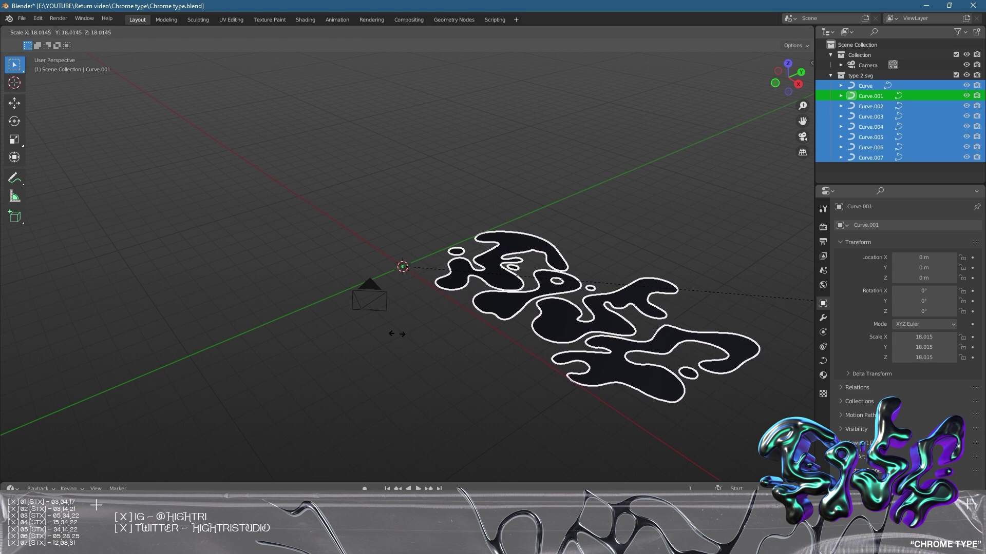
left_click(290, 324)
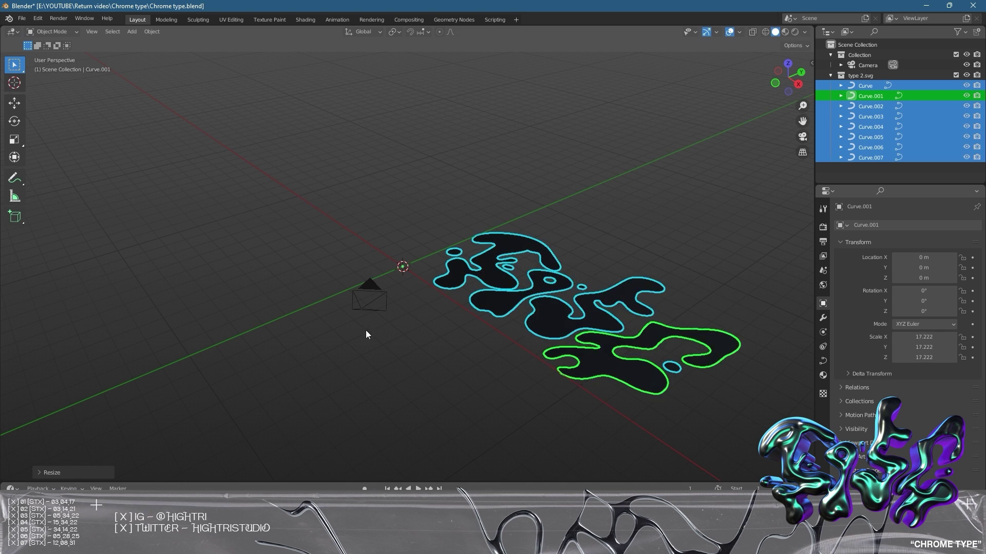
Stand the lettering upright by rotating all the curves 90 degrees about X and 90 degrees about Z
scroll(626, 330, "down", 3)
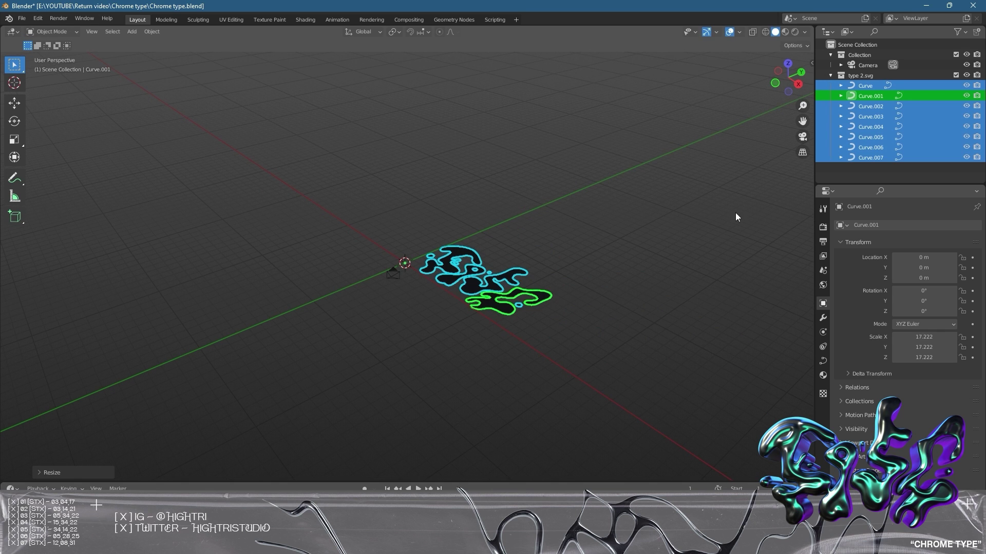
scroll(596, 242, "up", 2)
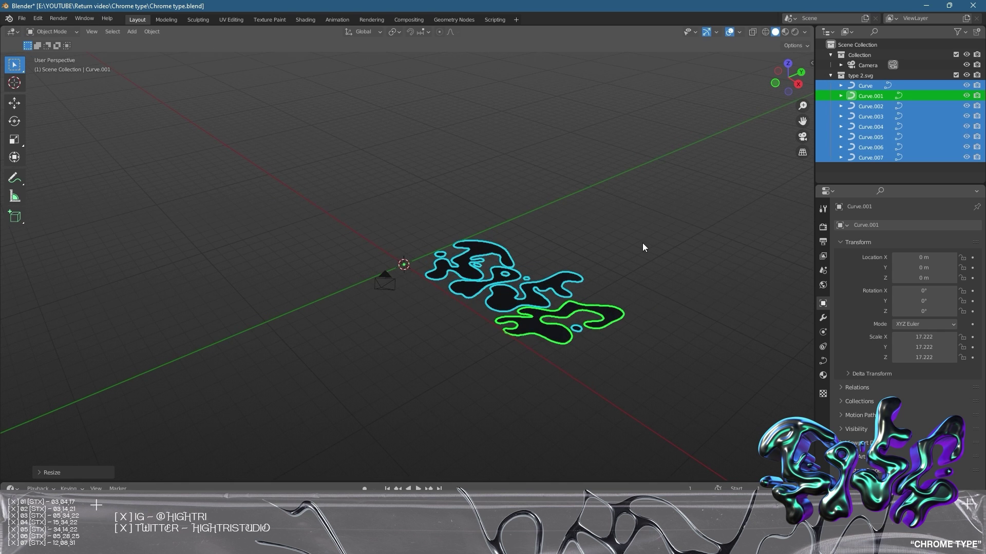
key("r")
type("x")
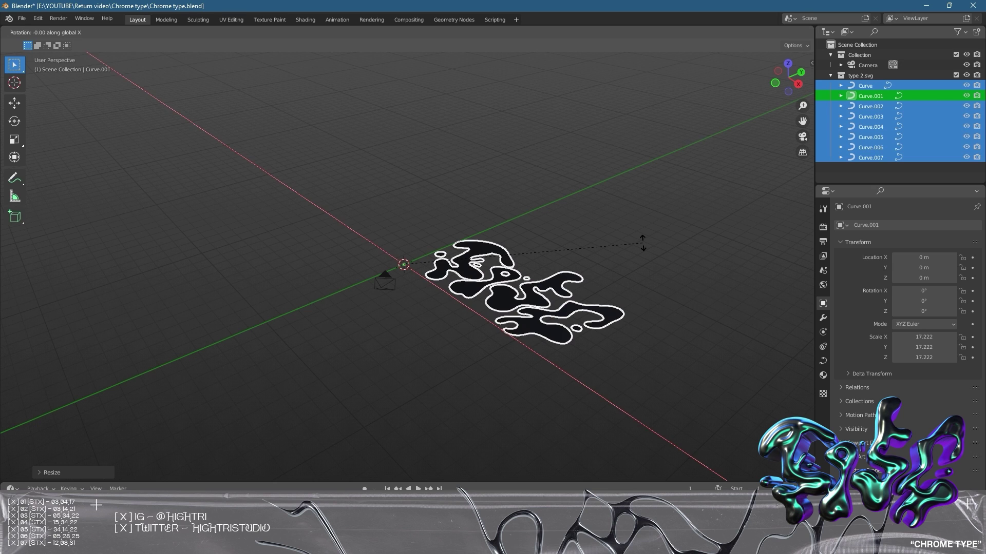
type("90")
key("Return")
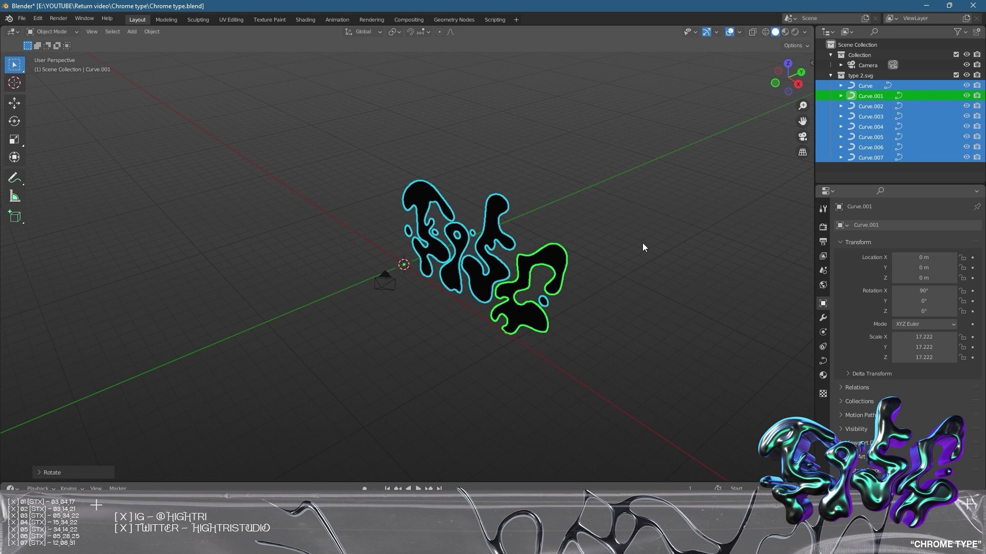
type("rz90")
key("Return")
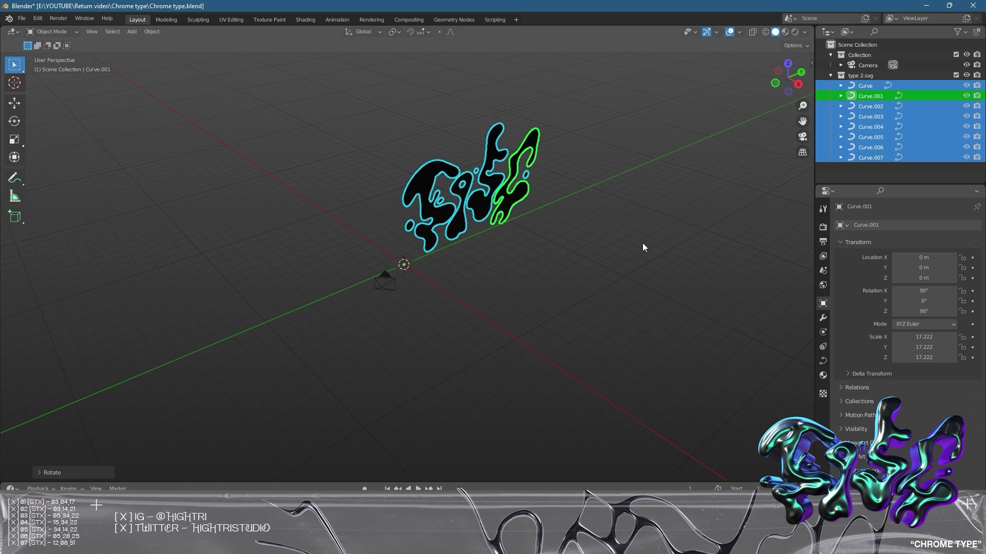
Check the Emulate Numpad setting in the input preferences and close the preferences window
middle_click_drag(661, 261, 559, 250)
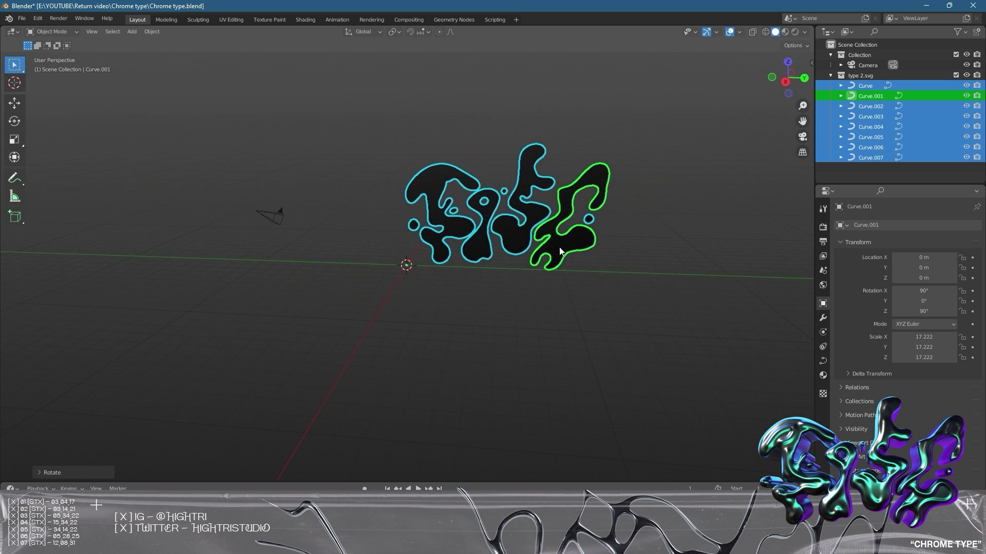
left_click(41, 19)
left_click(72, 166)
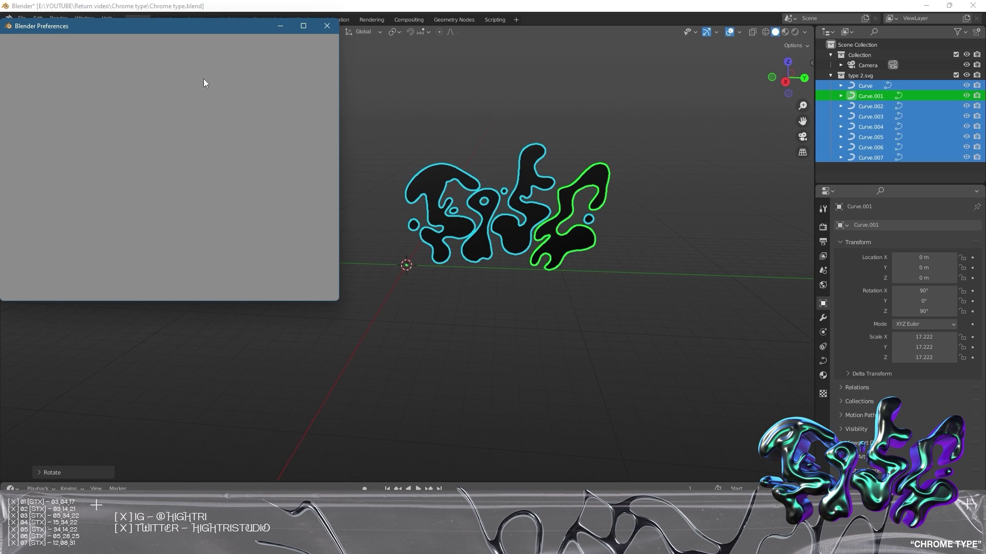
left_click_drag(144, 27, 339, 68)
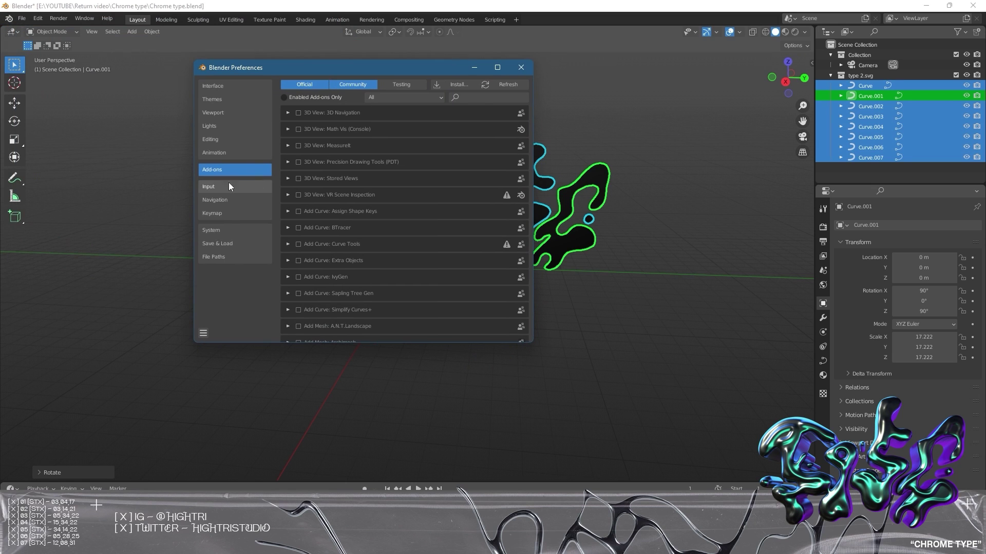
left_click(481, 98)
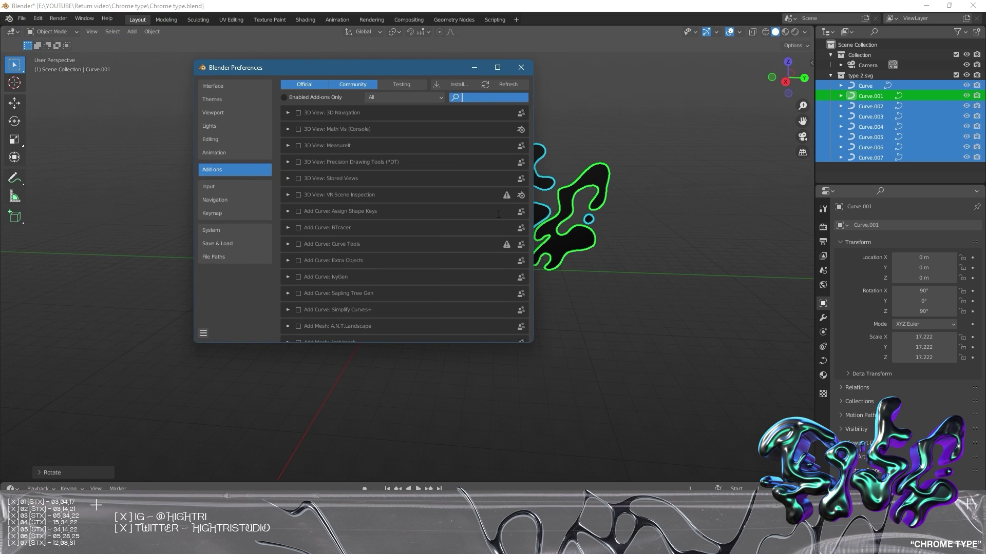
left_click(229, 187)
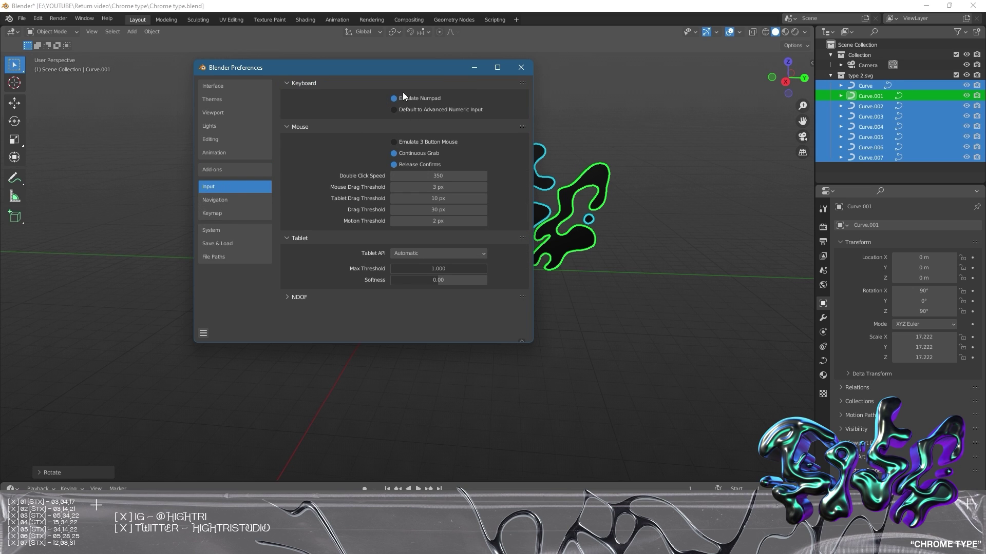
left_click(521, 67)
Switch to the right orthographic view and deselect all the letter curves
key("3")
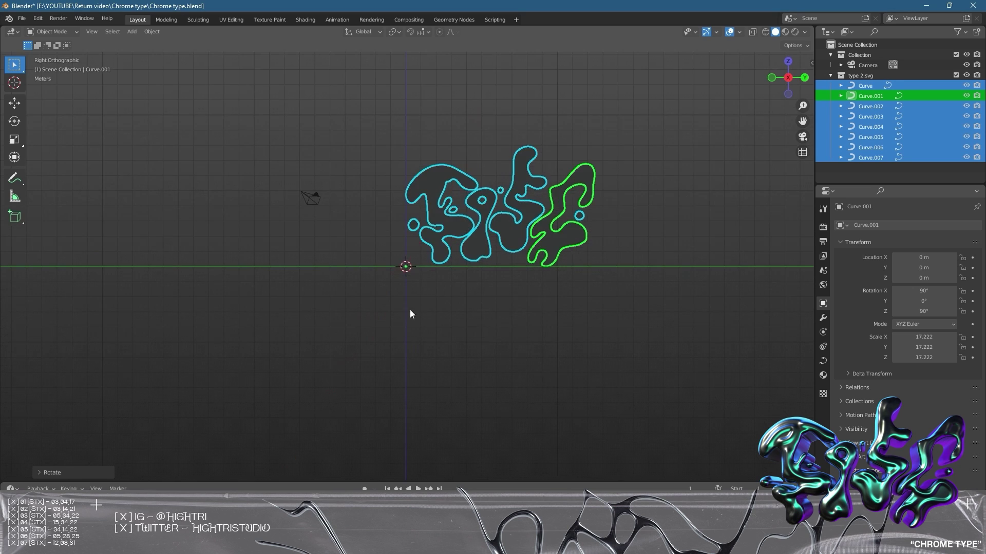
key("alt+a")
scroll(522, 218, "up", 5)
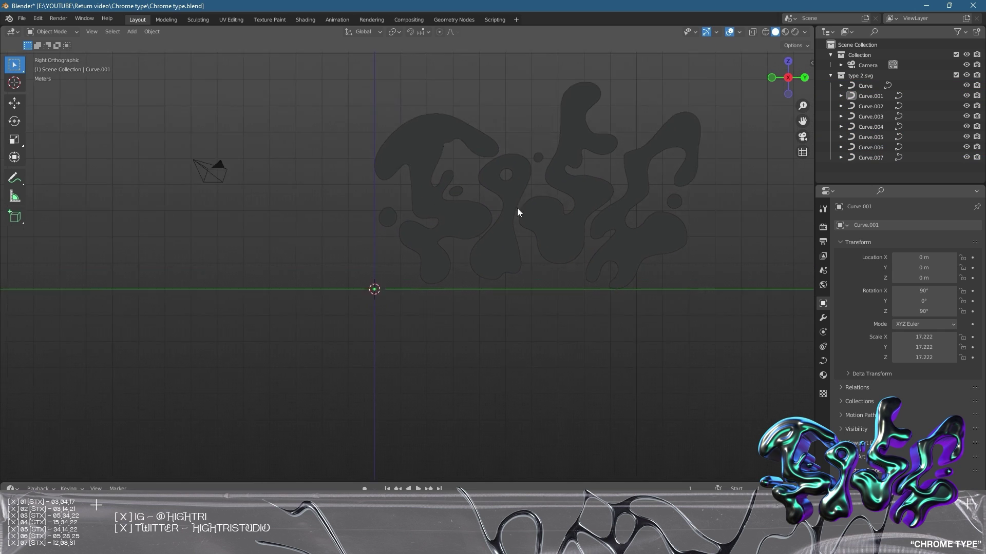
scroll(439, 287, "up", 1)
middle_click_drag(482, 319, 507, 267, "shift")
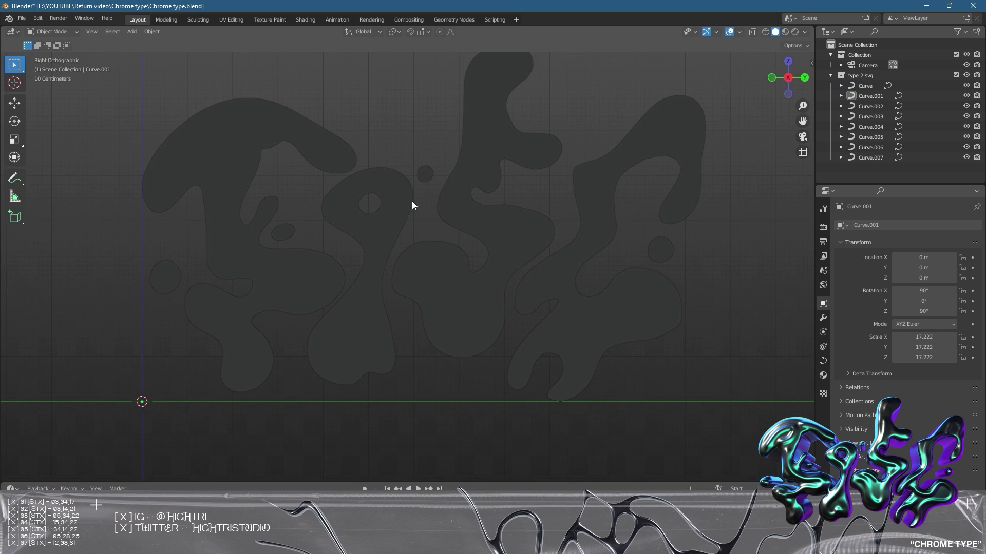
Select all the letter curves in the right orthographic view and join them into a single curve object
key("7")
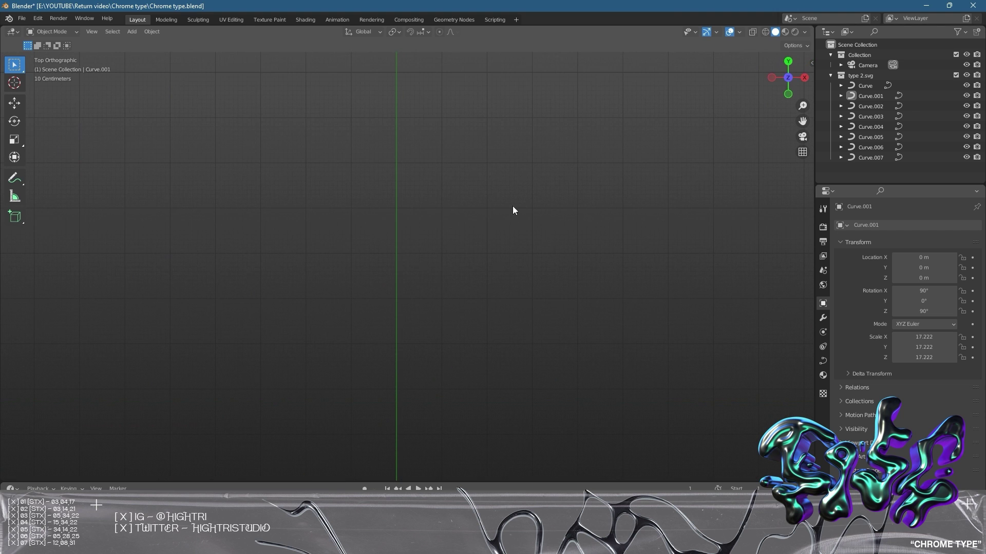
key("3")
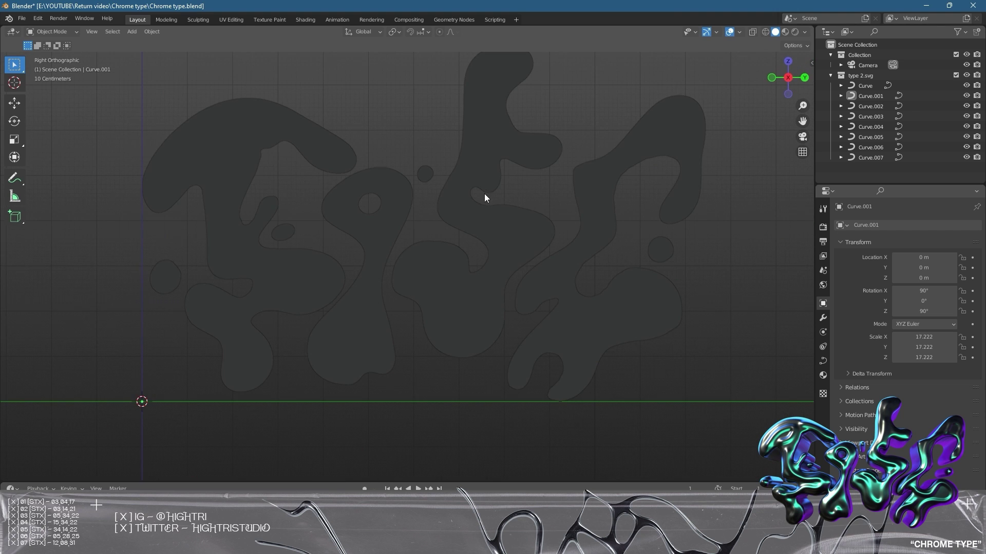
scroll(410, 214, "down", 2)
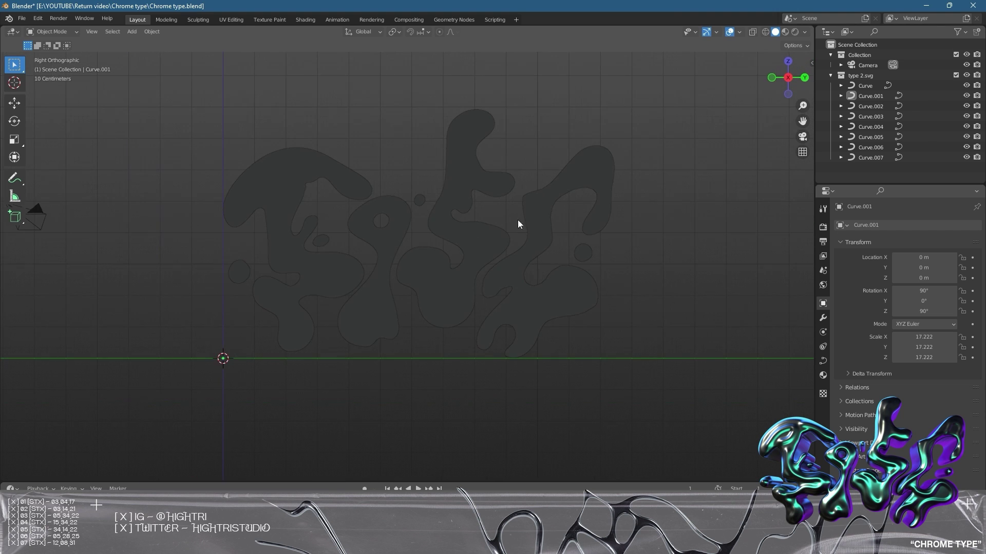
left_click(239, 263)
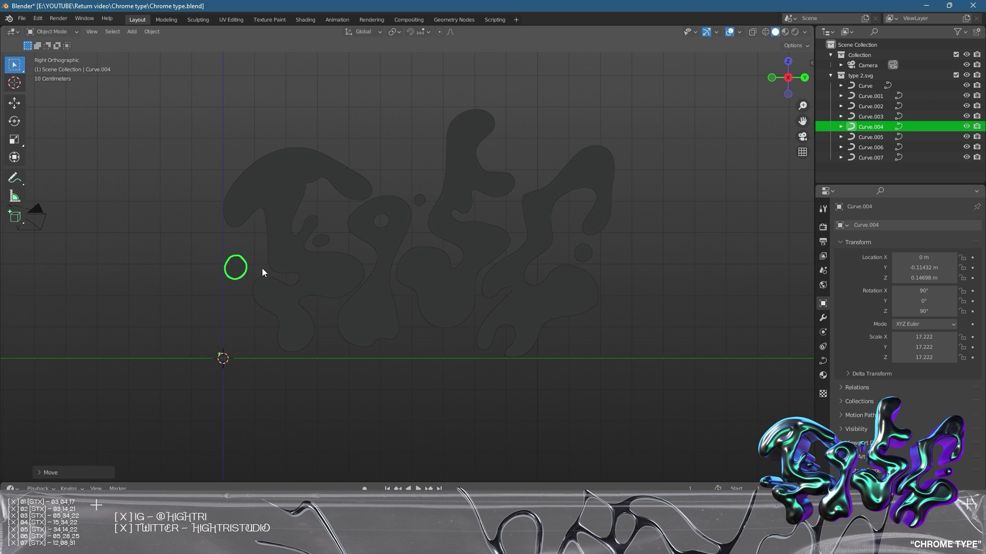
left_click_drag(174, 83, 664, 401)
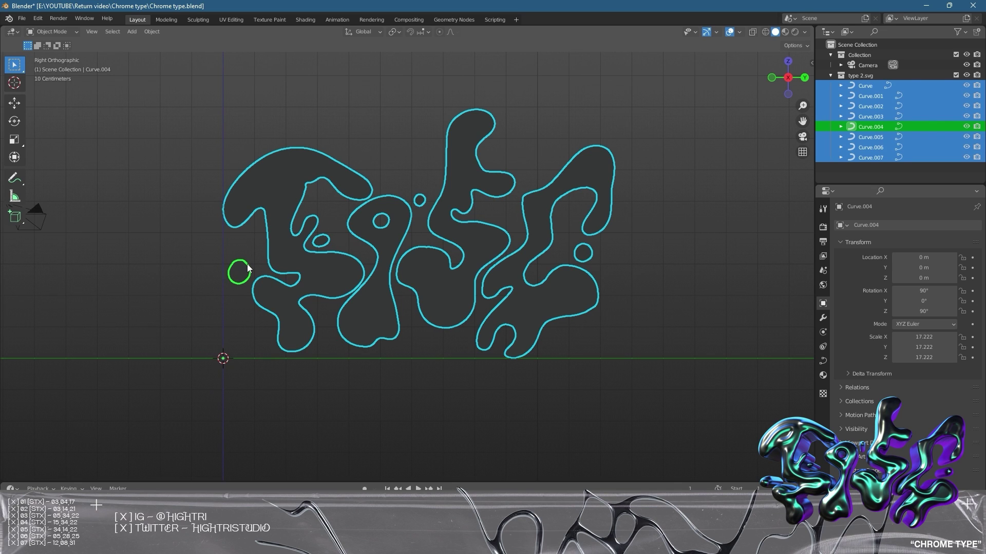
key("ctrl+j")
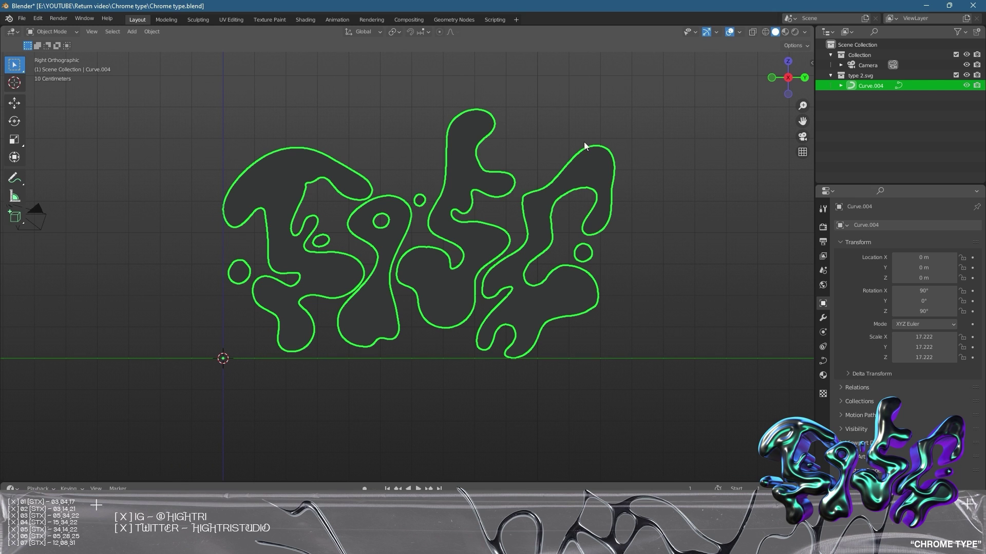
left_click(570, 360)
left_click(568, 313)
key("g")
left_click(559, 305)
key("ctrl+z")
Set the joined lettering's origin to its geometry and activate the Move tool
left_click(153, 32)
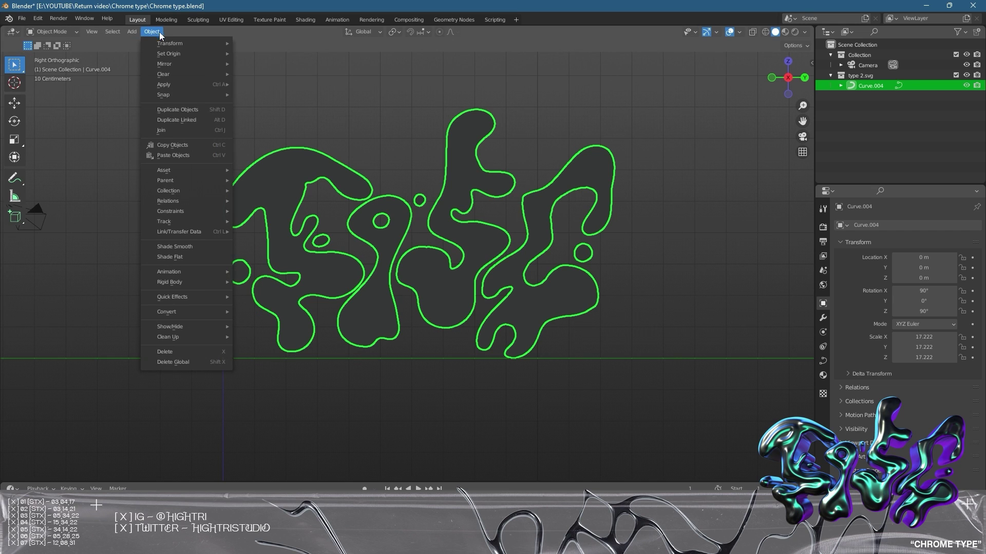
mouse_move(168, 51)
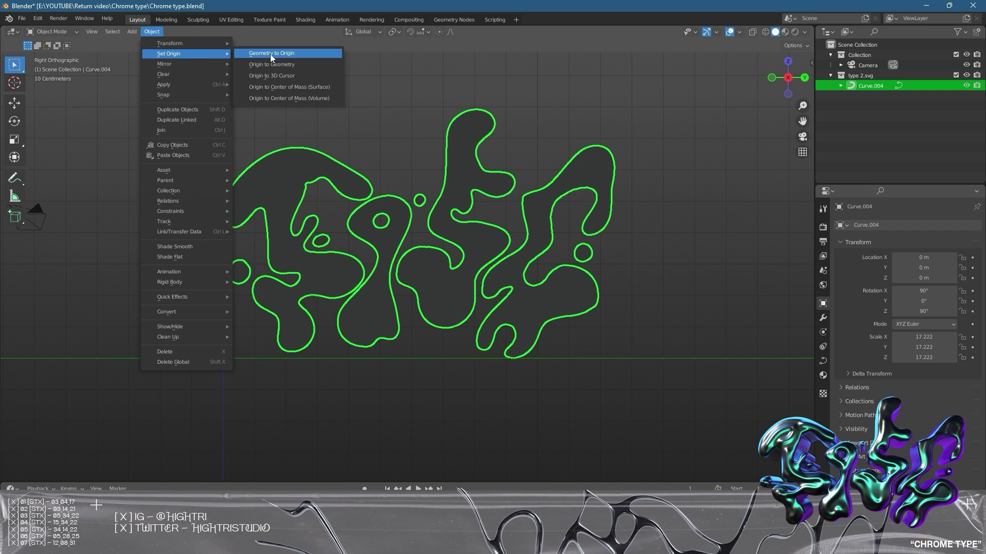
left_click(282, 64)
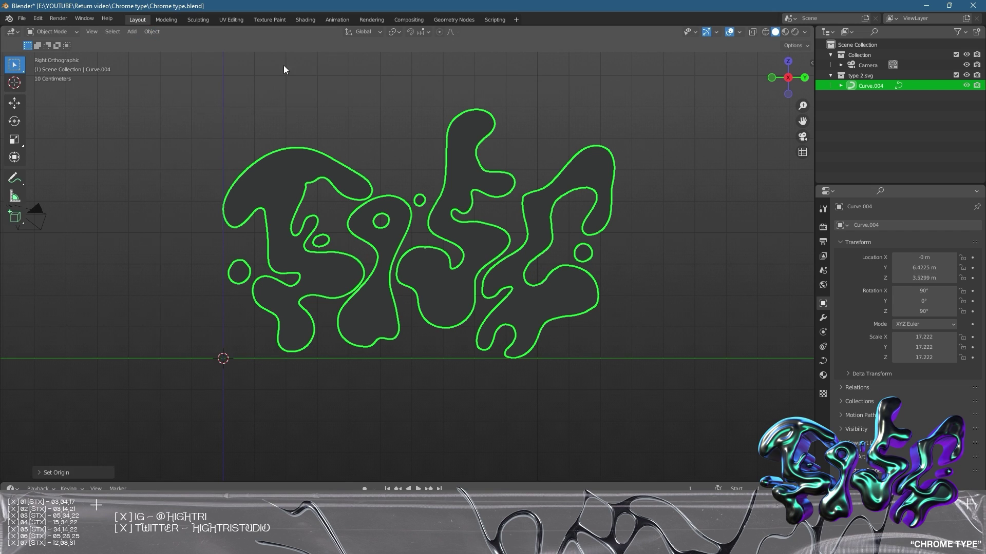
left_click(15, 103)
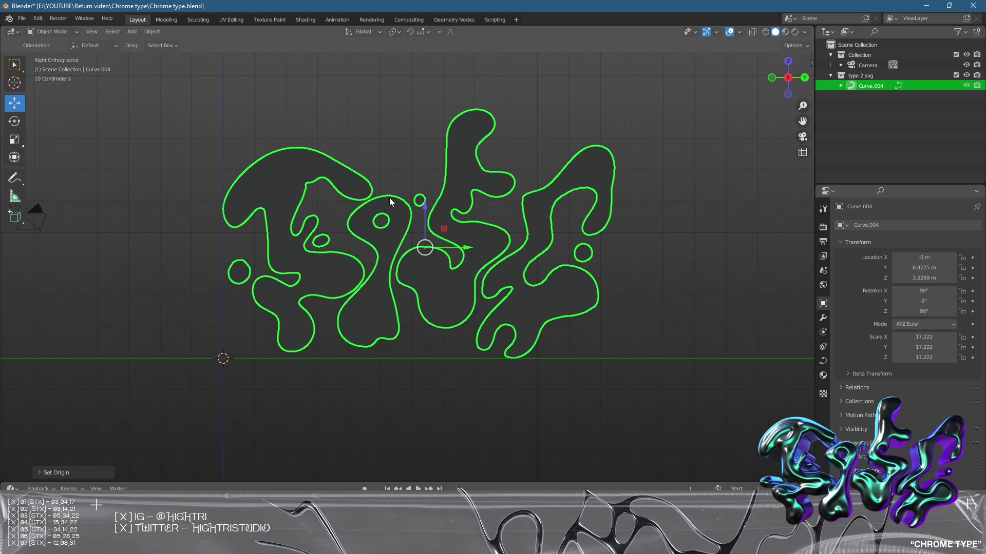
key("g")
left_click(521, 280)
key("ctrl+z")
Move the lettering to centre it above the world origin, at about Y 0.02 m and Z 3.24 m, and deselect it
left_click_drag(421, 258, 244, 250)
middle_click_drag(356, 291, 513, 275, "shift")
mouse_move(382, 200)
left_mouse_down()
mouse_move(381, 305)
mouse_move(390, 203)
mouse_move(399, 205)
mouse_move(379, 209)
left_mouse_up()
left_click(623, 268)
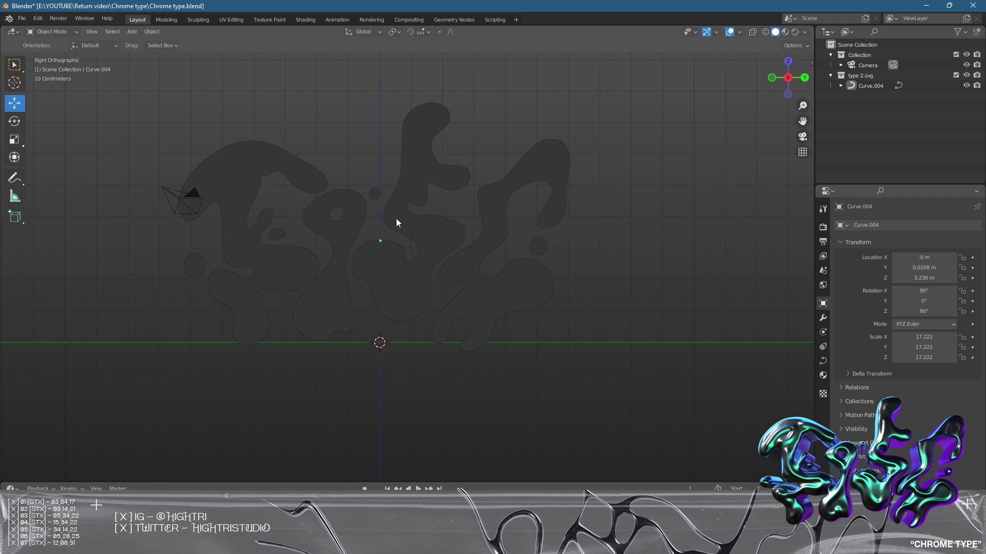
Remove the imported SVG material slot from the joined lettering and deselect the object
scroll(393, 222, "down", 1)
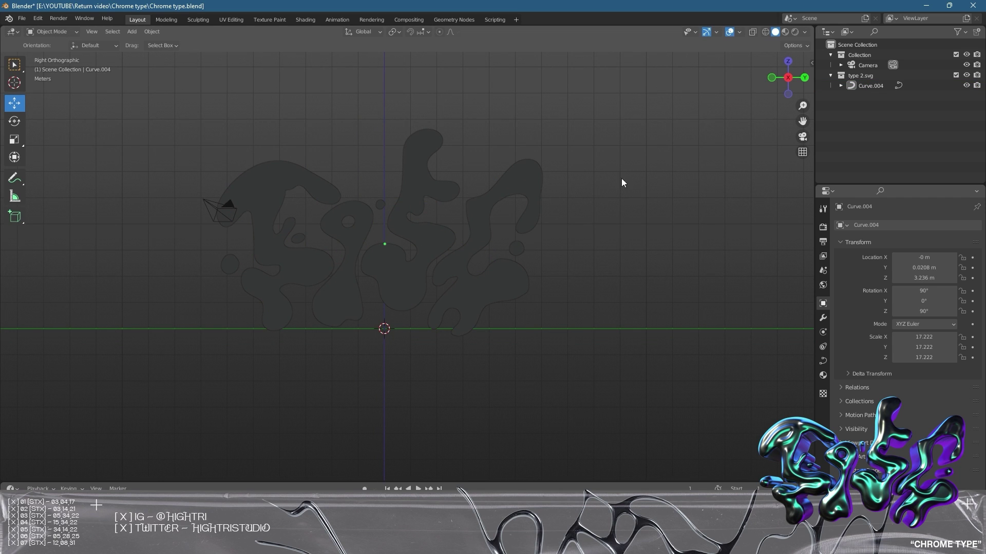
left_click(510, 266)
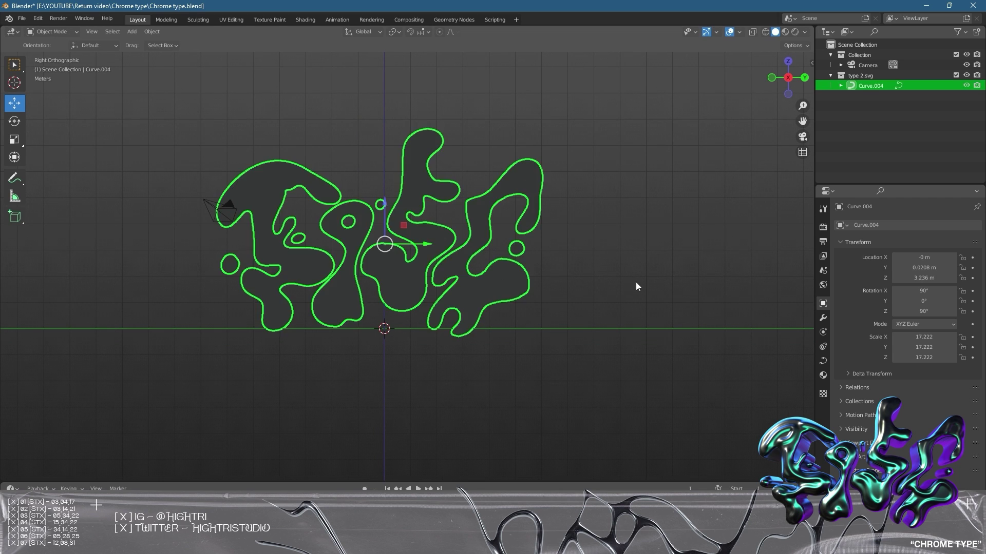
left_click(823, 375)
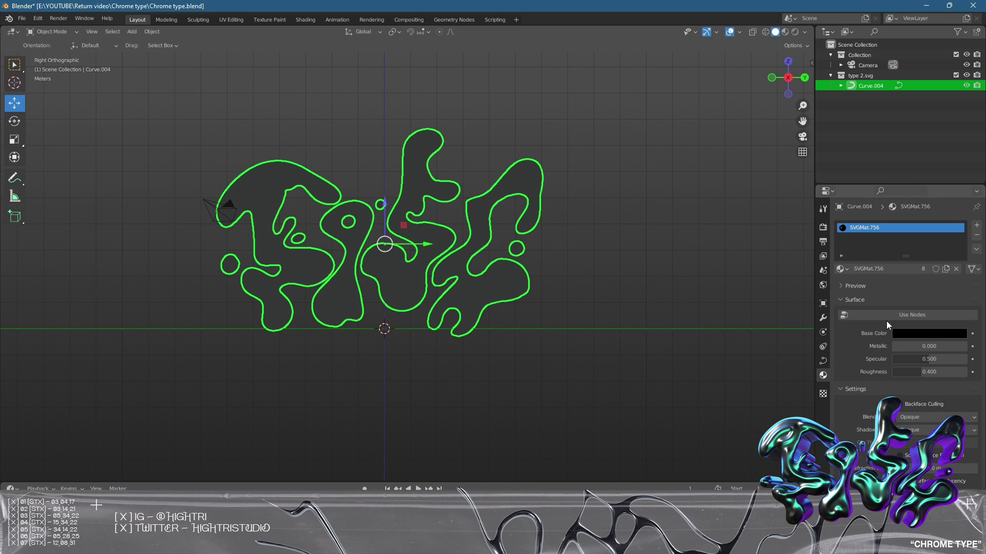
left_click(976, 235)
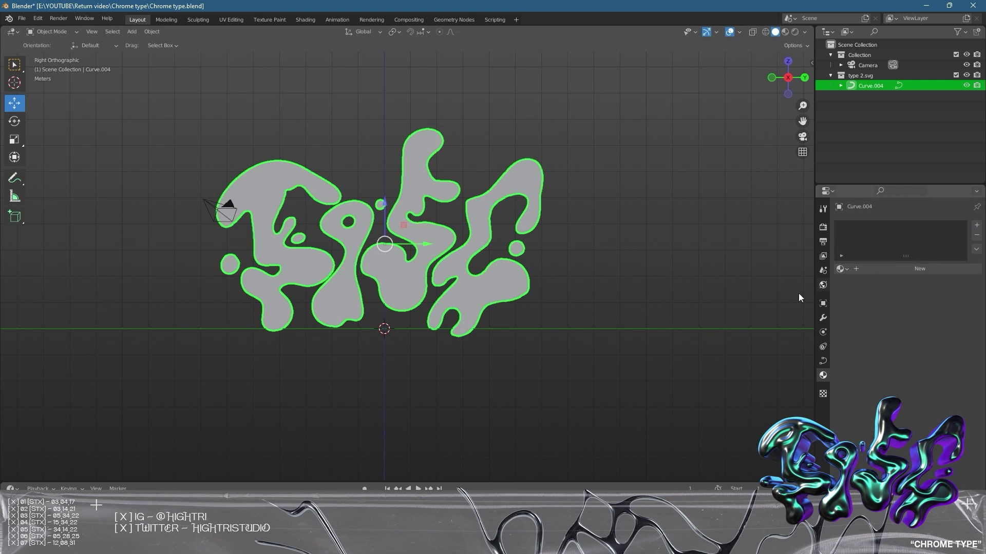
left_click(576, 296)
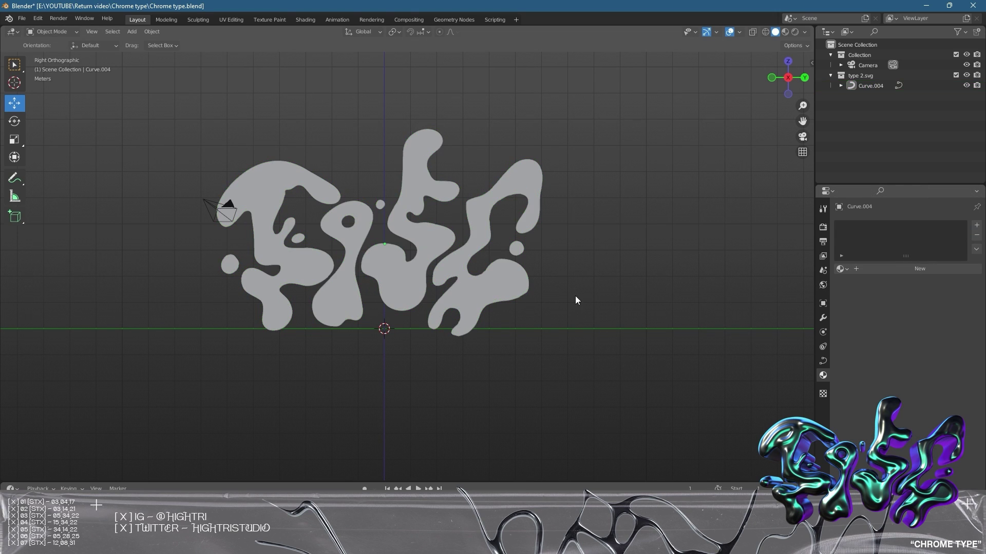
left_click(489, 287)
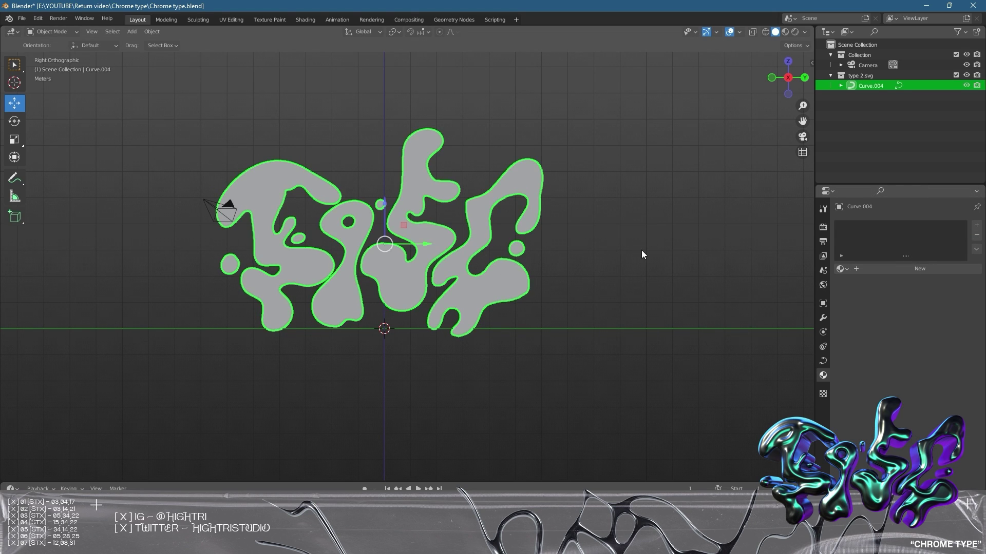
left_click(592, 273)
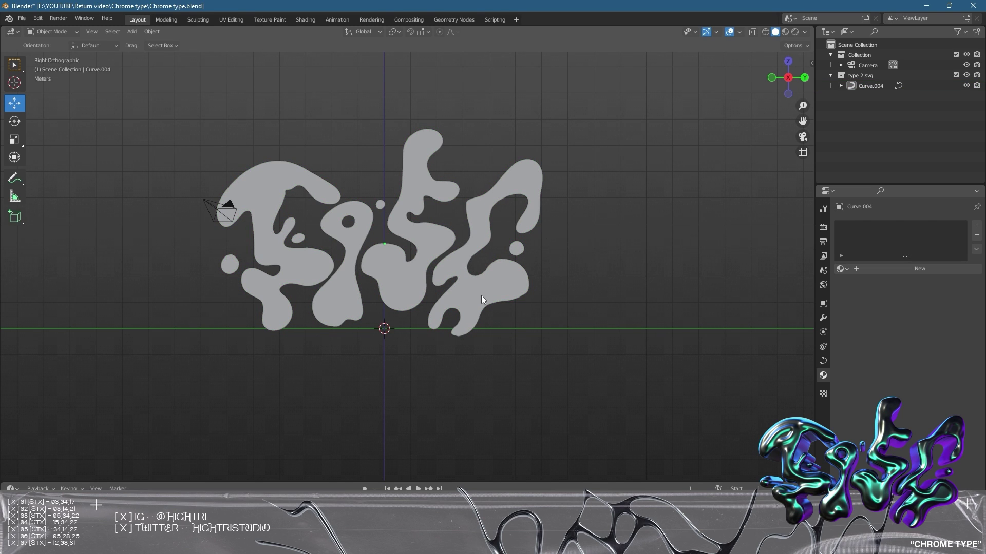
Give the lettering curve depth by setting its geometry Extrude value to 0.1 m
middle_click_drag(519, 287, 438, 308)
left_click(438, 308)
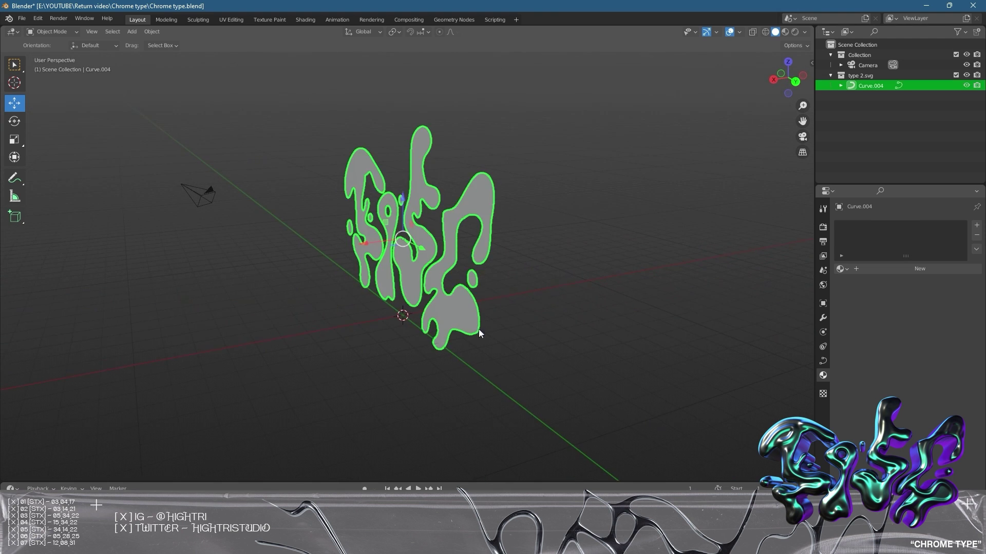
left_click(822, 362)
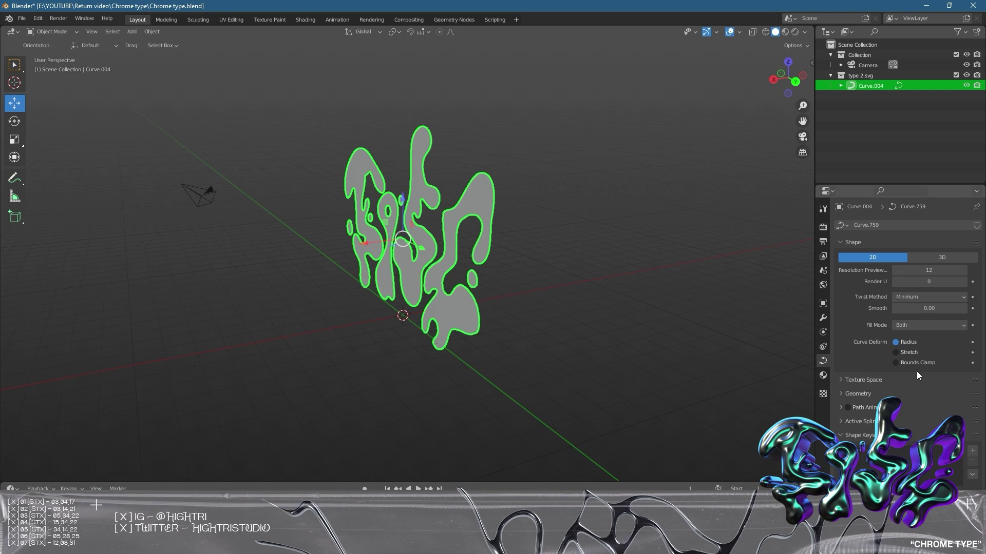
left_click(841, 394)
scroll(924, 410, "down", 1)
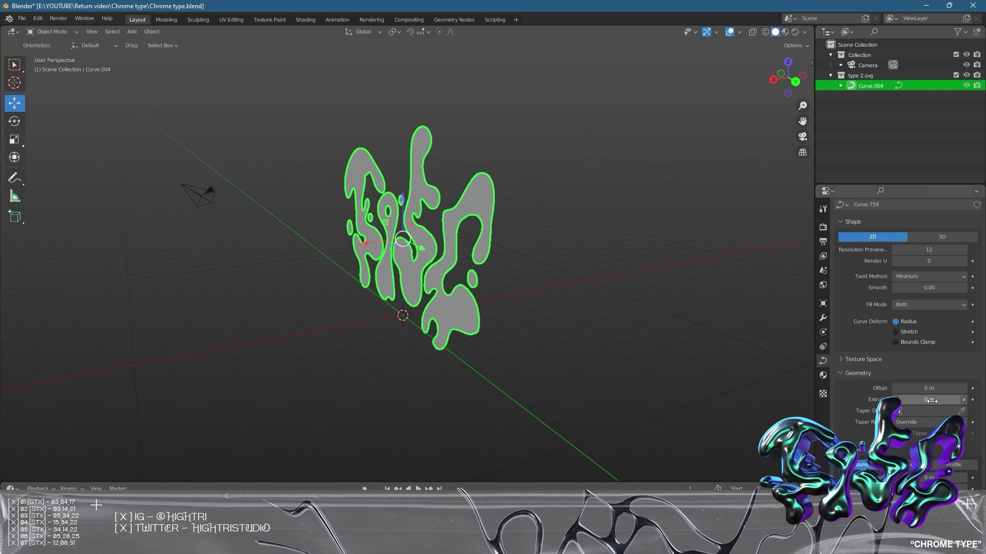
mouse_move(931, 401)
left_mouse_down()
mouse_move(984, 401)
mouse_move(940, 401)
mouse_move(950, 401)
left_mouse_up()
mouse_move(513, 216)
middle_mouse_down()
mouse_move(603, 229)
mouse_move(525, 242)
mouse_move(520, 217)
mouse_move(475, 229)
mouse_move(520, 231)
mouse_move(473, 235)
mouse_move(519, 234)
middle_mouse_up()
left_click_drag(951, 401, 944, 401)
middle_click_drag(590, 254, 518, 246)
left_click_drag(929, 400, 950, 399)
middle_click_drag(571, 272, 648, 292)
mouse_move(930, 400)
left_mouse_down()
mouse_move(920, 400)
mouse_move(937, 399)
left_mouse_up()
middle_click_drag(544, 247, 512, 236)
left_click(572, 276)
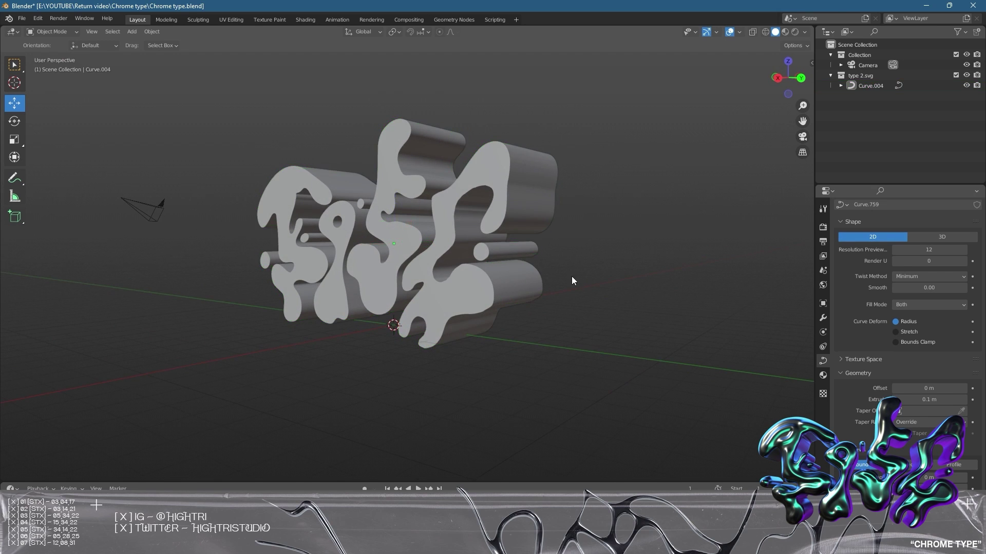
middle_click_drag(568, 276, 518, 233)
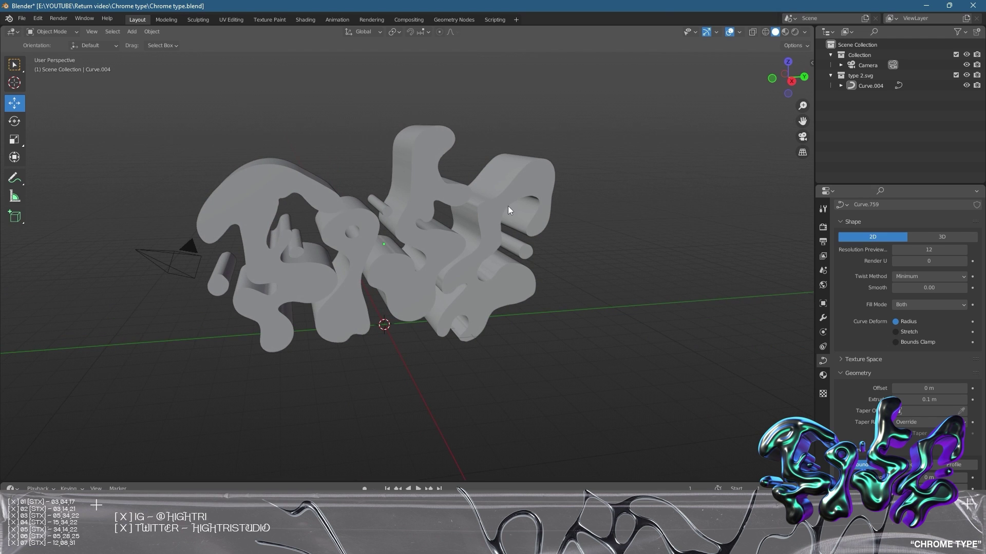
middle_click_drag(550, 334, 508, 291)
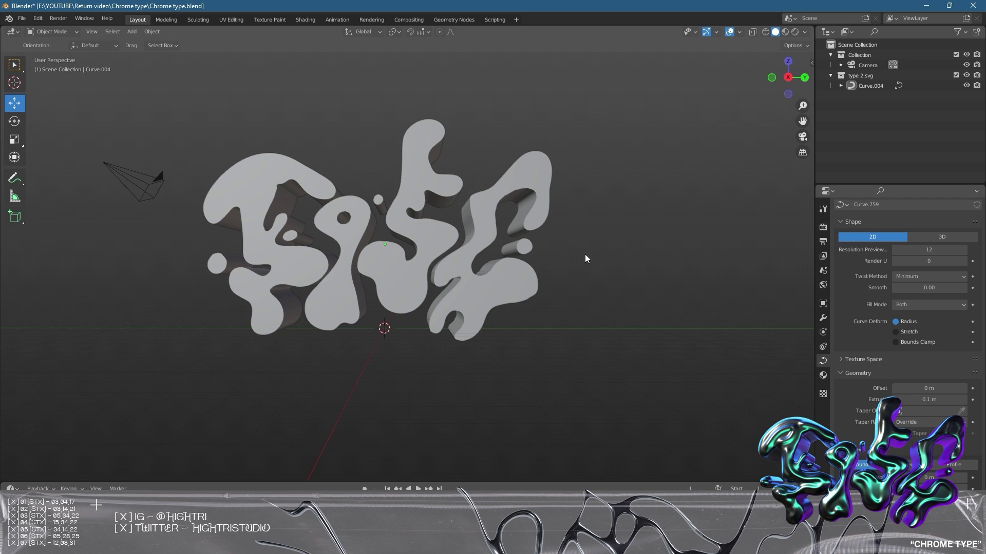
Convert the extruded lettering curve to a mesh
left_click(446, 264)
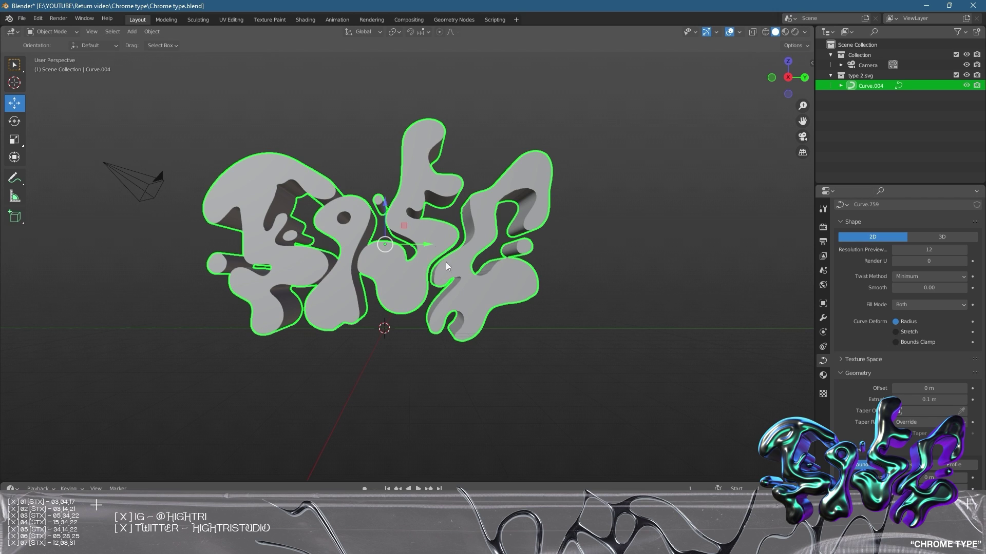
left_click(151, 31)
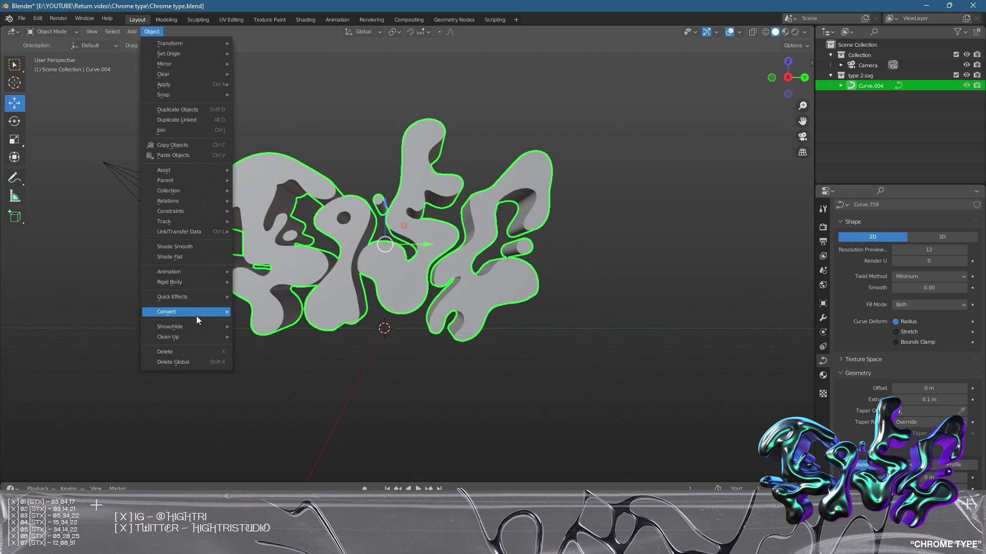
mouse_move(200, 312)
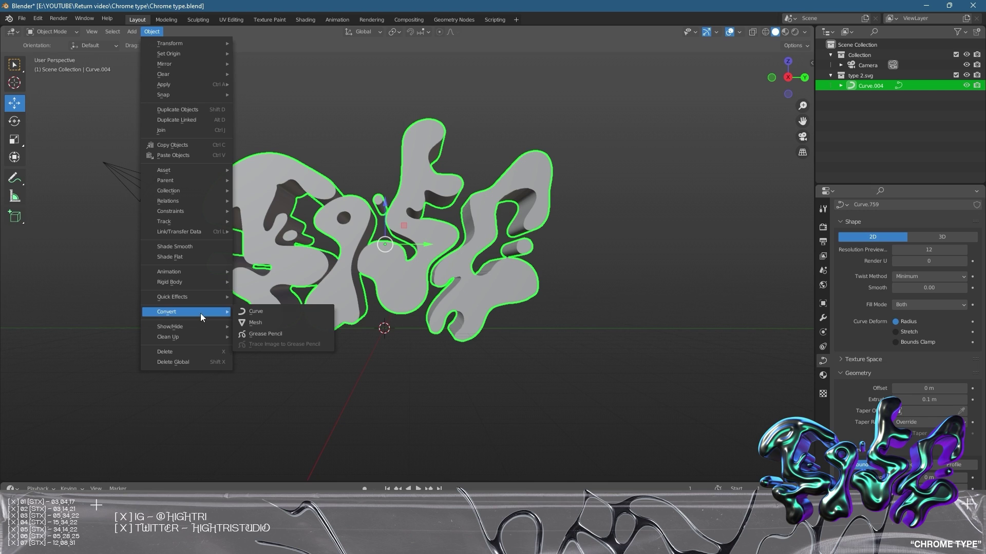
left_click(252, 324)
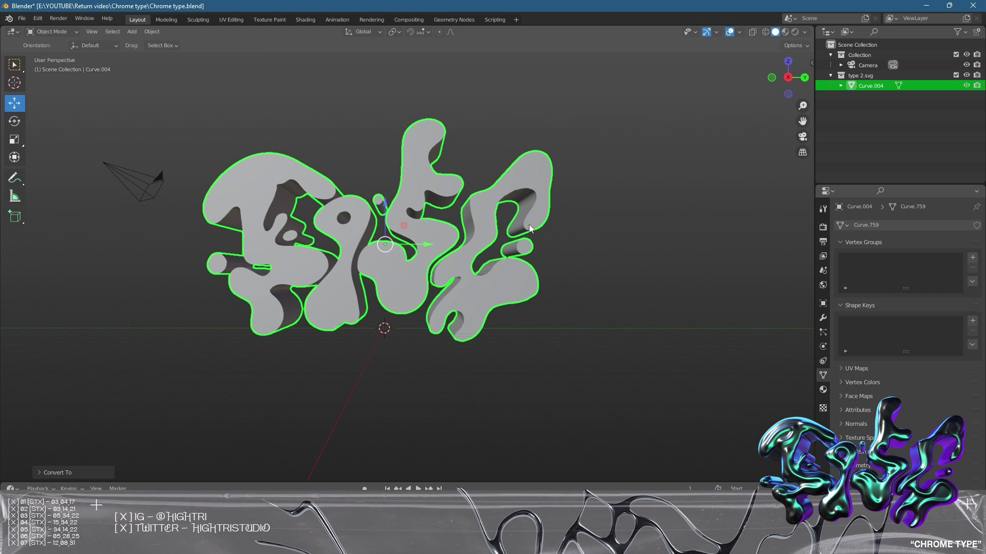
Enter Edit Mode on the lettering mesh and examine its topology up close
key("Tab")
middle_click_drag(551, 227, 435, 291)
scroll(457, 260, "up", 4)
middle_click_drag(661, 293, 495, 204)
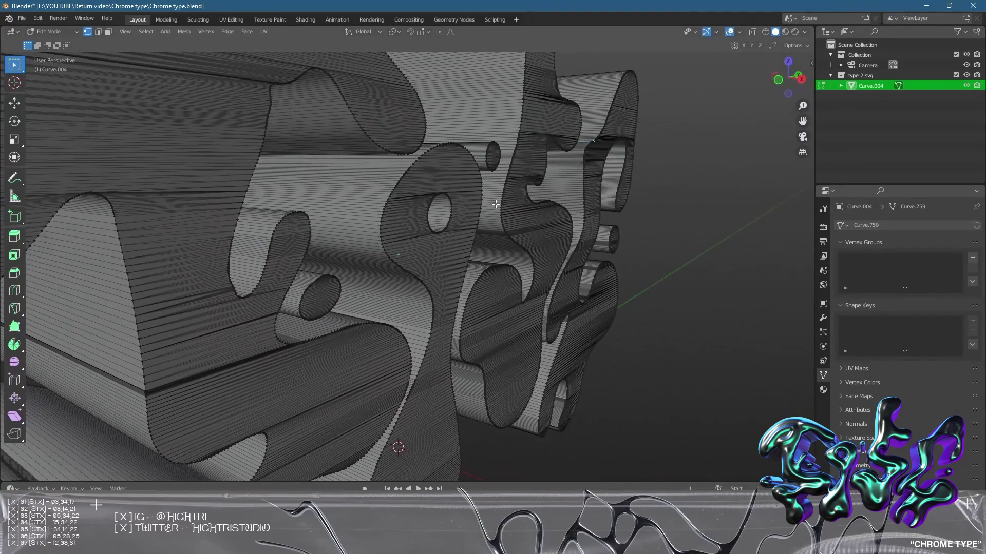
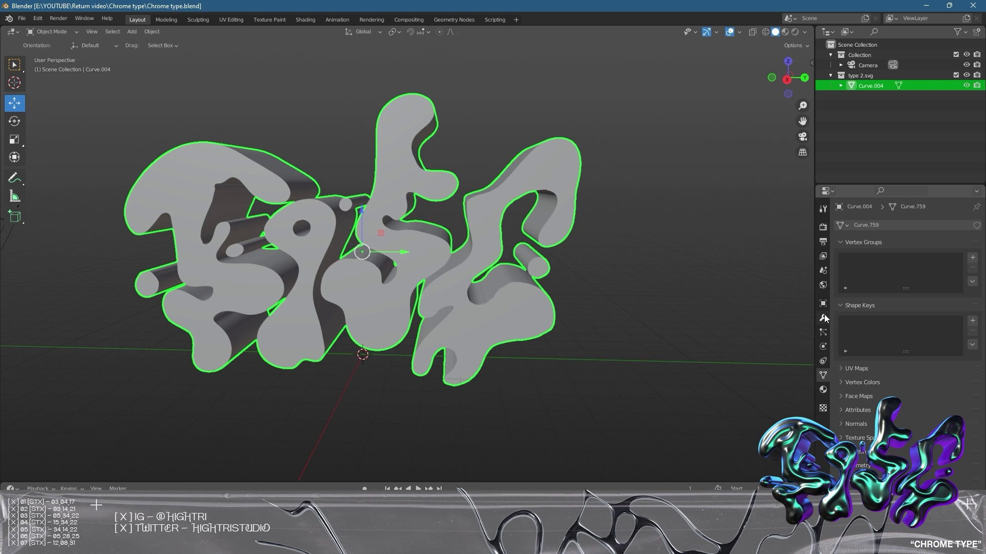
Rebuild the lettering mesh with a Voxel Remesh modifier at a voxel size of 0.00238 m and apply it
left_click(824, 318)
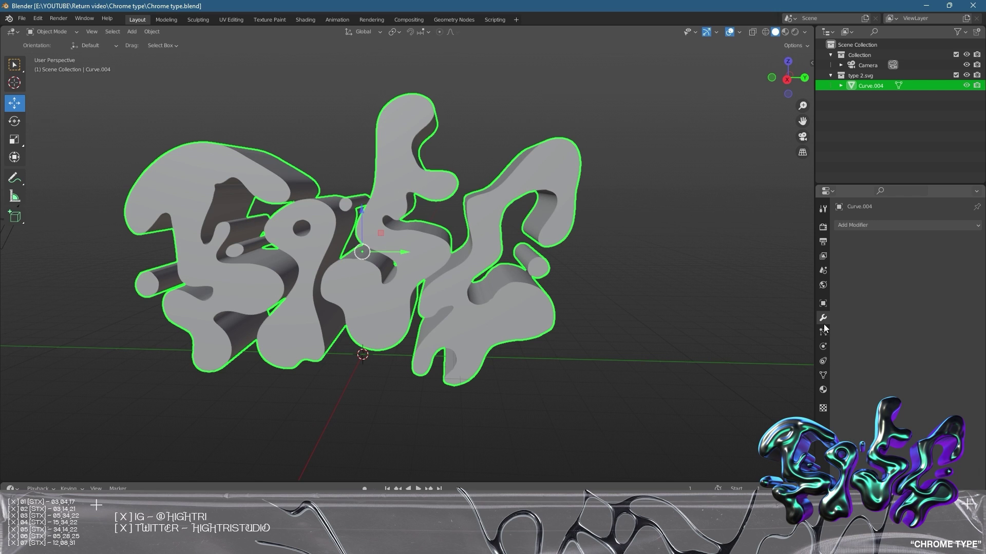
left_click(881, 226)
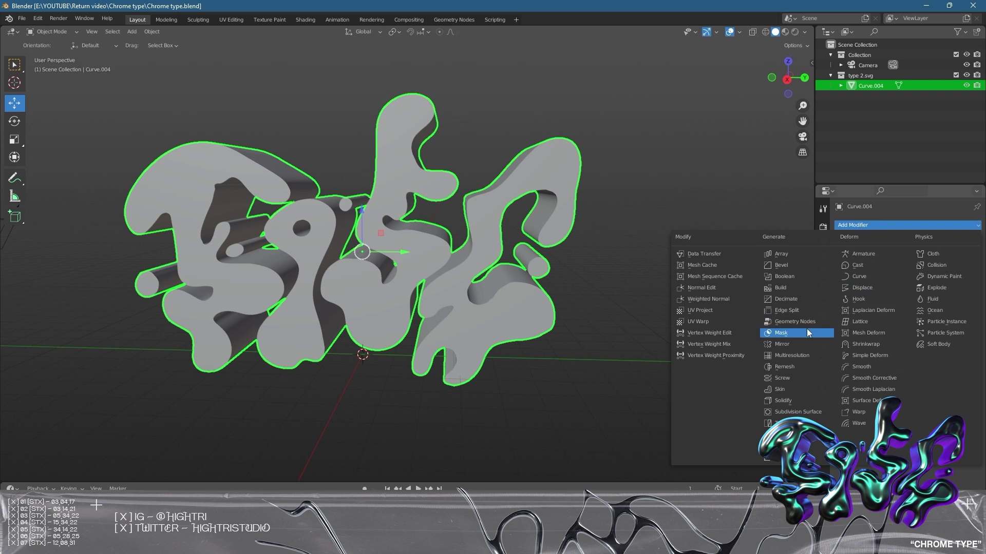
left_click(778, 366)
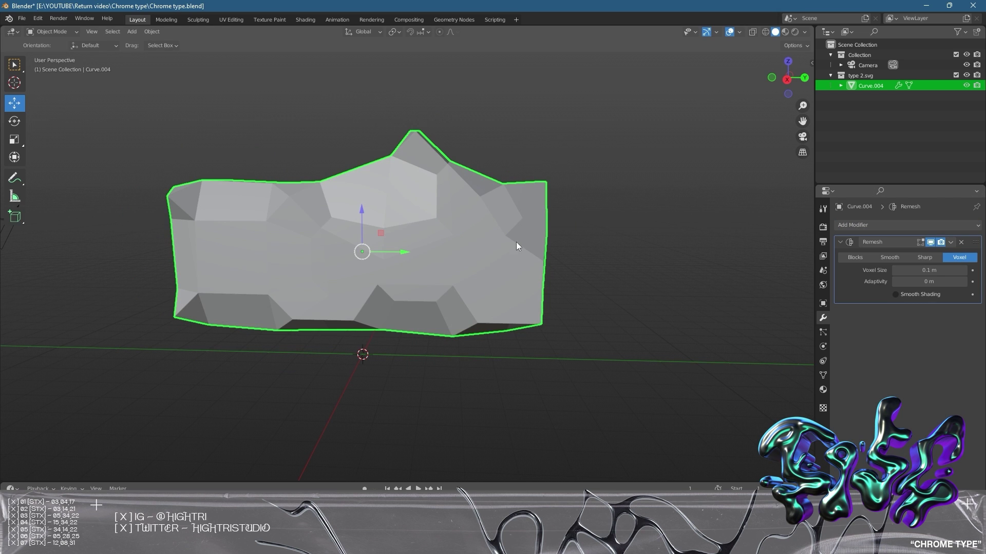
middle_click_drag(329, 267, 506, 284)
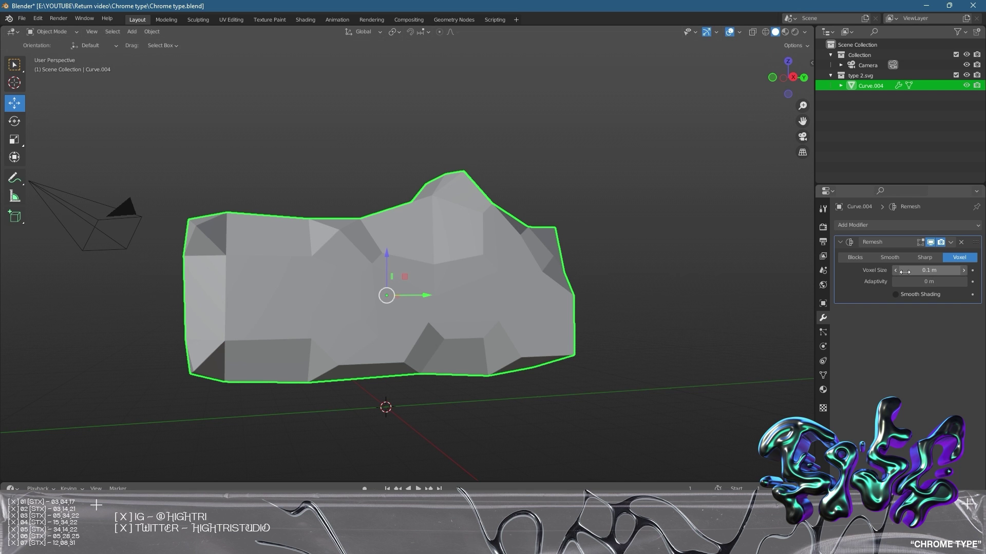
left_click_drag(901, 270, 747, 270)
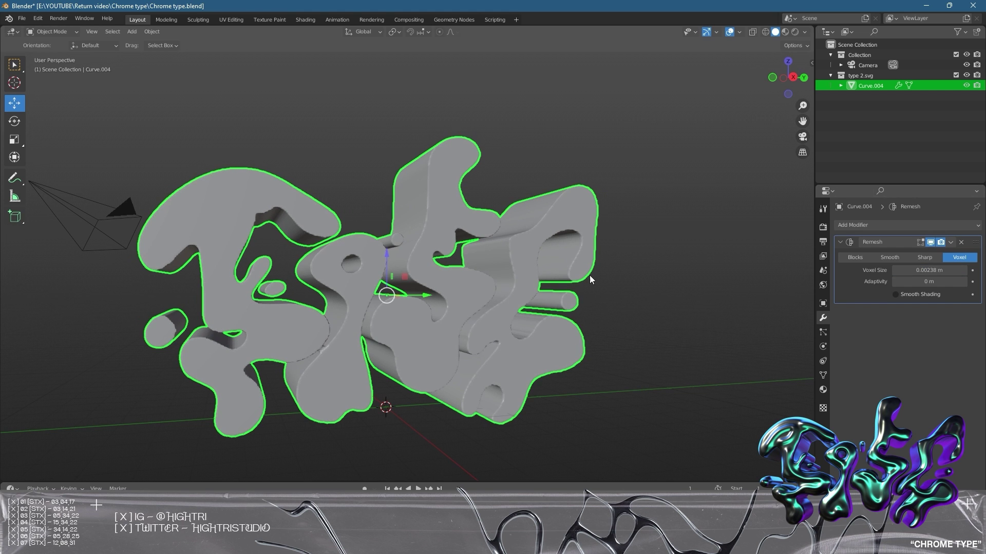
middle_click_drag(590, 280, 491, 264)
scroll(492, 264, "up", 3)
middle_click_drag(541, 288, 513, 294)
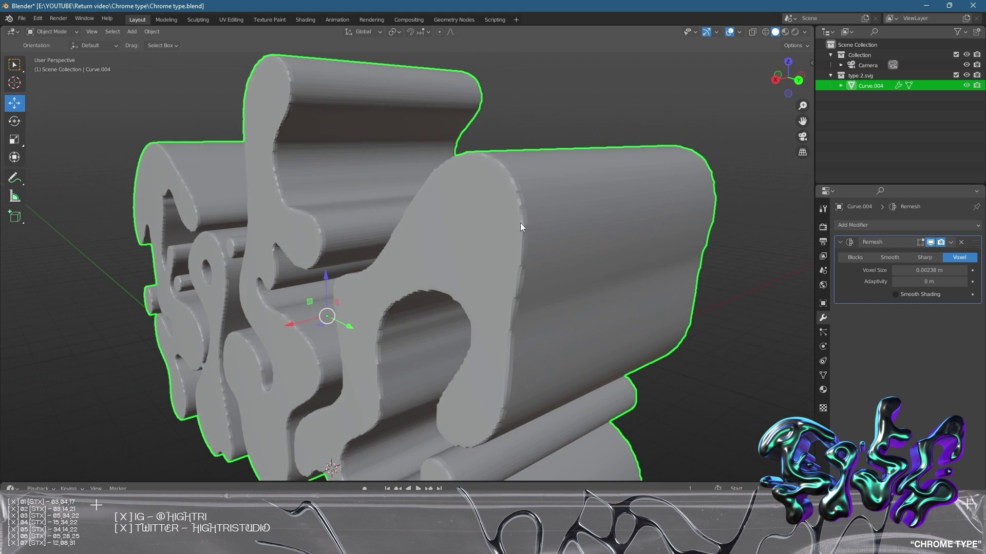
middle_click_drag(414, 181, 525, 259)
scroll(494, 252, "down", 3)
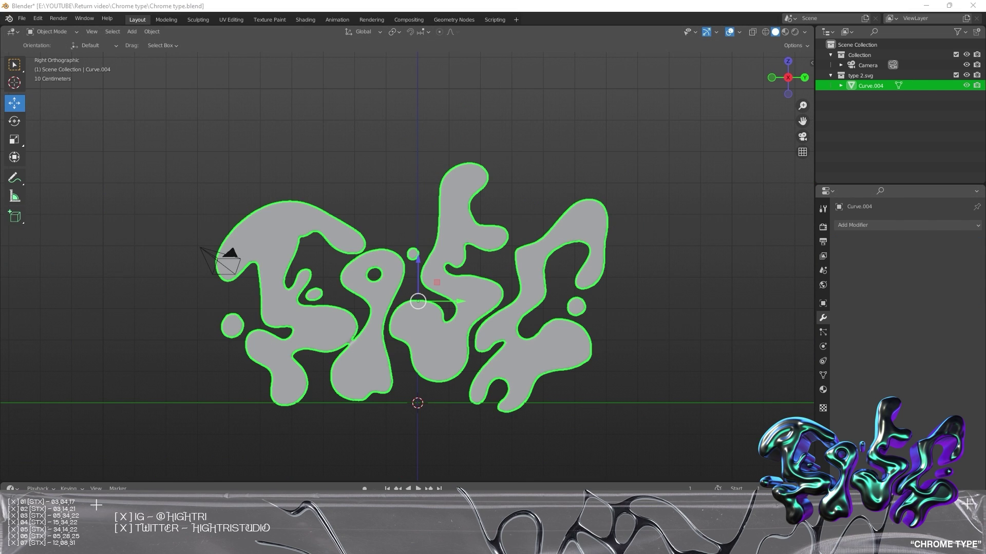
Examine the remeshed lettering's mesh density up close in Edit Mode and return to Object Mode
left_click(288, 149)
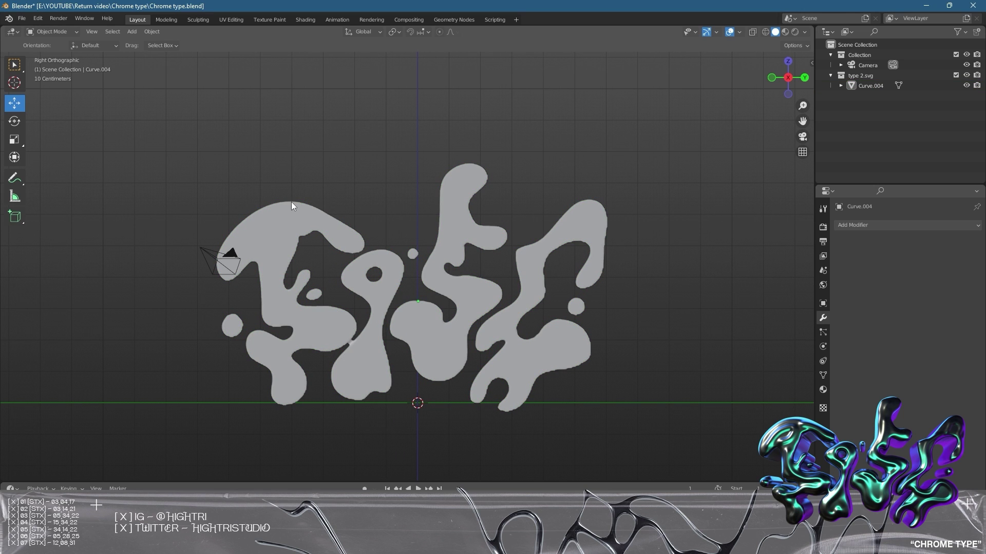
left_click(286, 208)
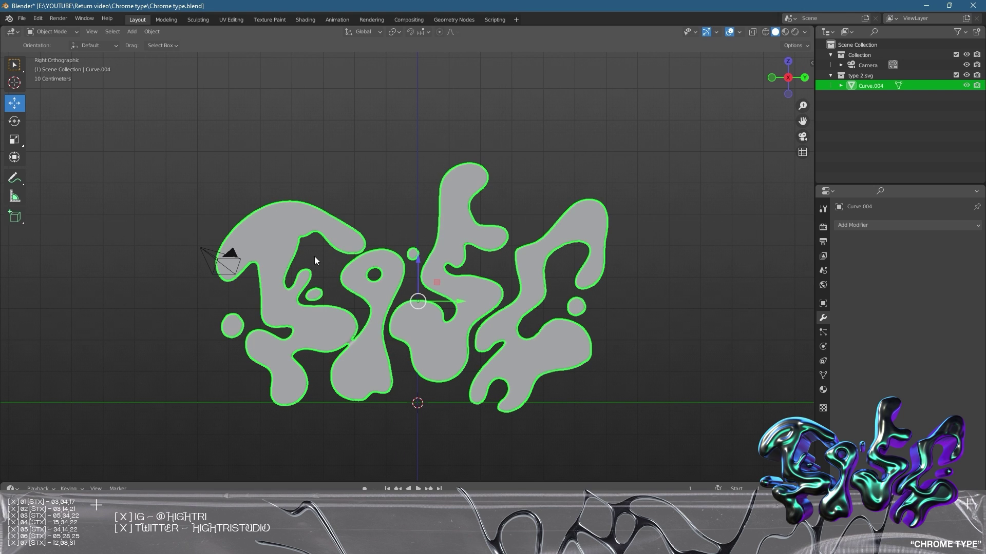
middle_click_drag(337, 245, 392, 264)
key("Tab")
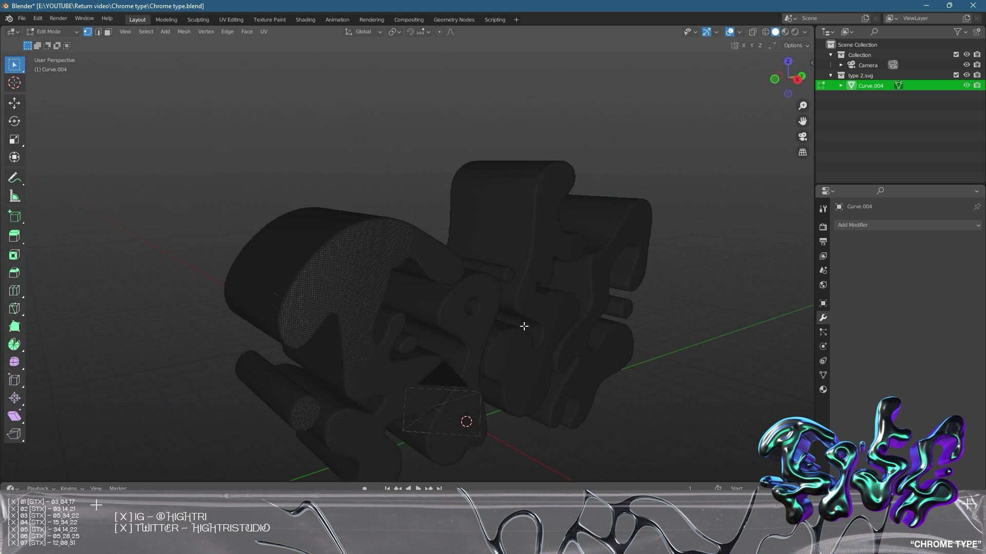
scroll(327, 262, "up", 5)
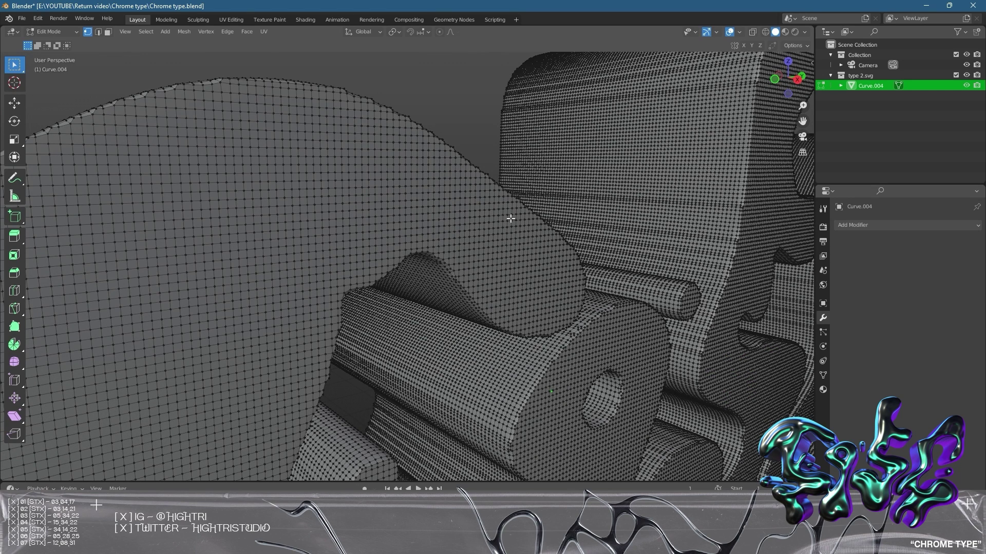
key("Tab")
scroll(477, 278, "down", 4)
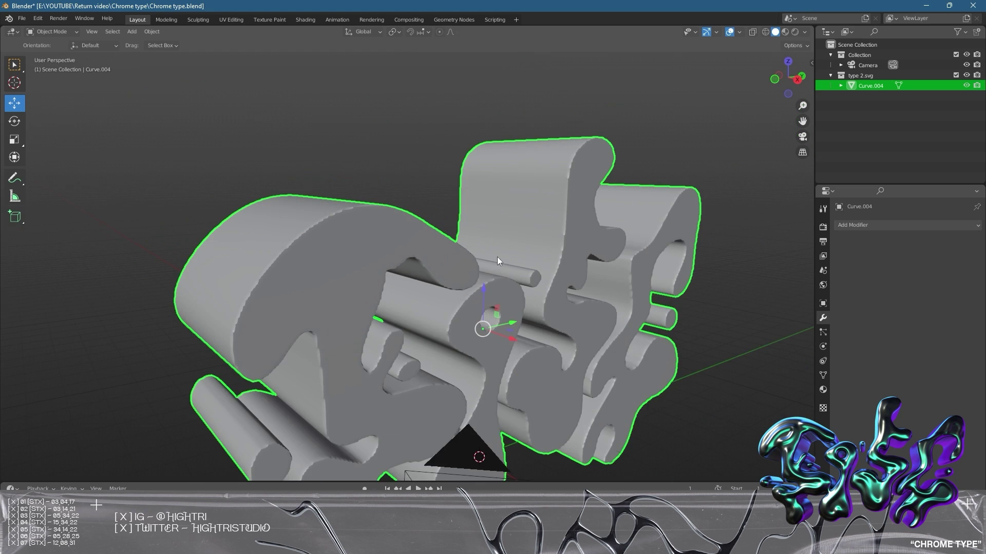
Switch the lettering mesh to Sculpt Mode
scroll(497, 257, "up", 4)
left_click(51, 32)
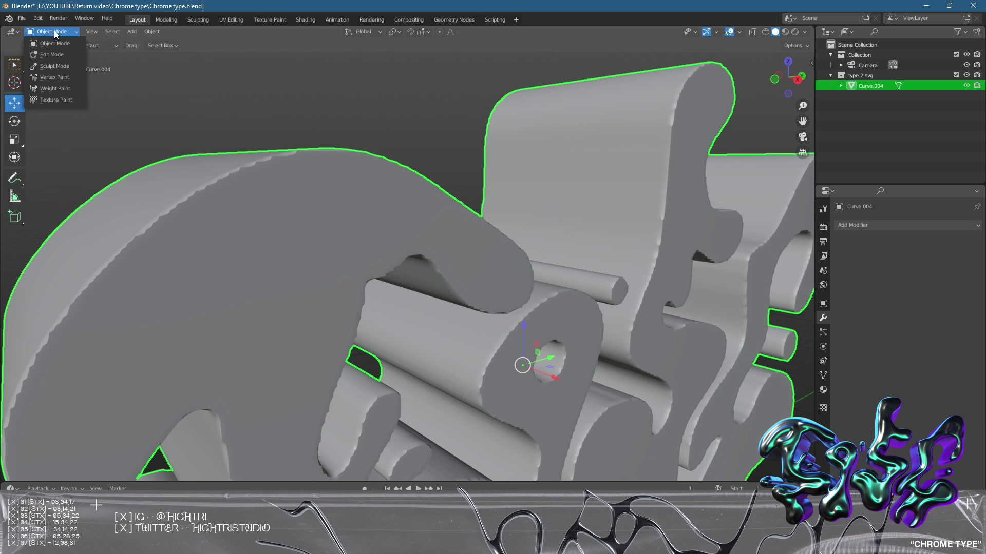
left_click(54, 66)
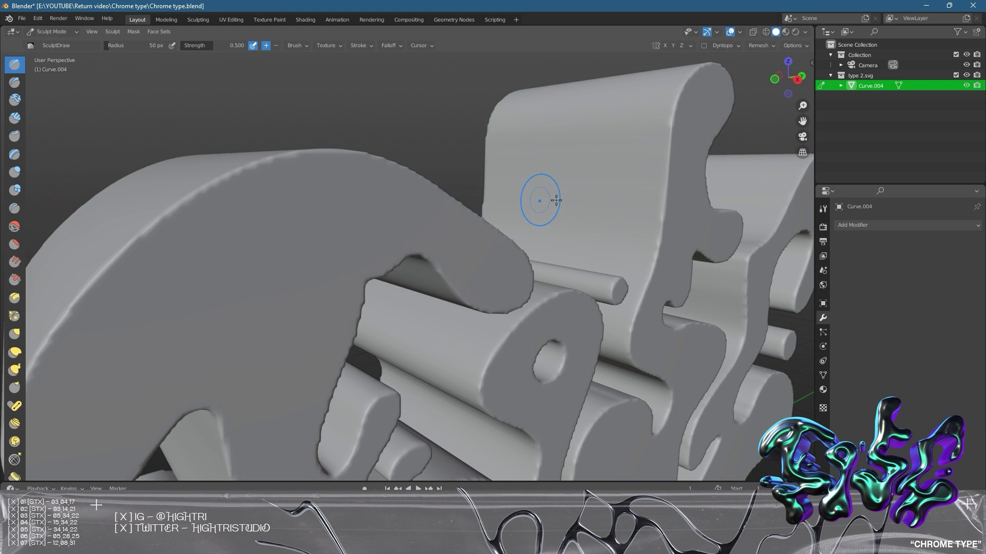
scroll(560, 267, "down", 5)
middle_click_drag(560, 268, 441, 240)
scroll(371, 238, "up", 3)
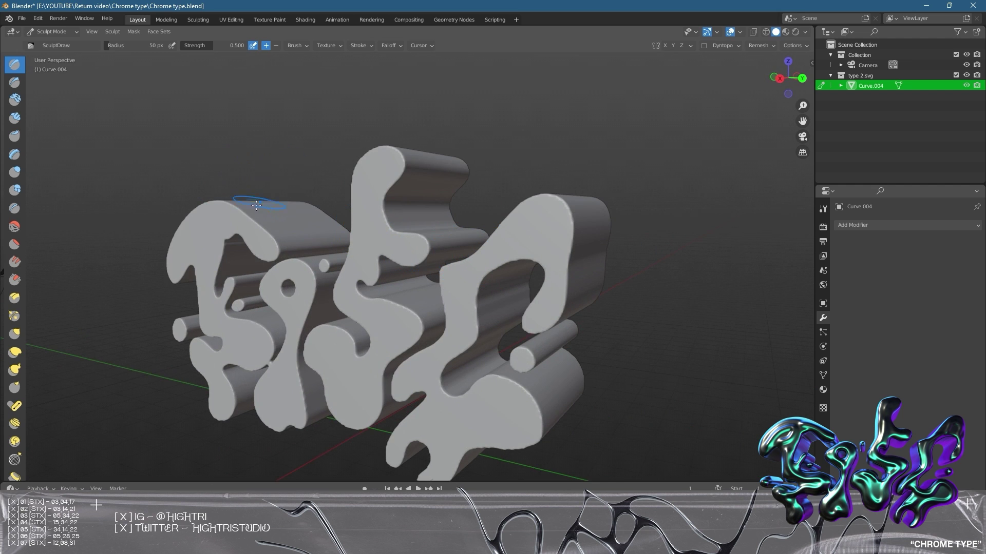
Enable mirror symmetry on the Z axis for sculpting the lettering
mouse_move(236, 191)
middle_mouse_down()
mouse_move(305, 242)
mouse_move(521, 250)
middle_mouse_up()
middle_click_drag(344, 244, 477, 257)
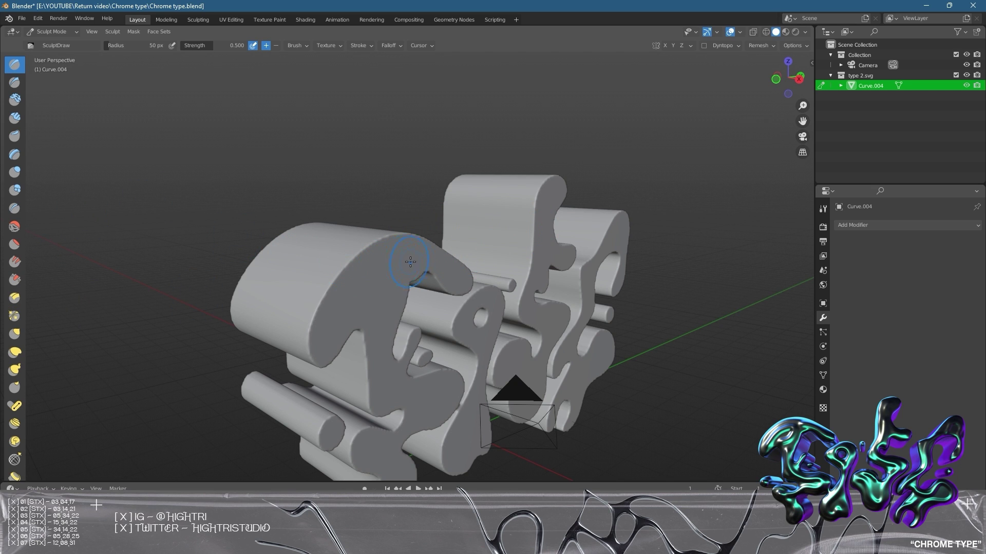
middle_click_drag(526, 338, 546, 245)
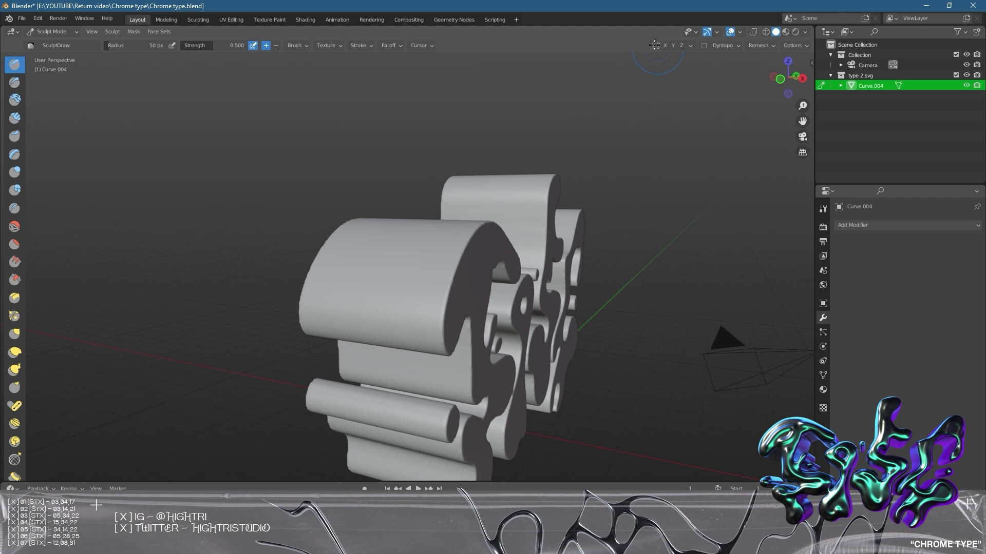
left_click(682, 45)
mouse_move(477, 247)
middle_mouse_down()
mouse_move(530, 262)
mouse_move(483, 256)
middle_mouse_up()
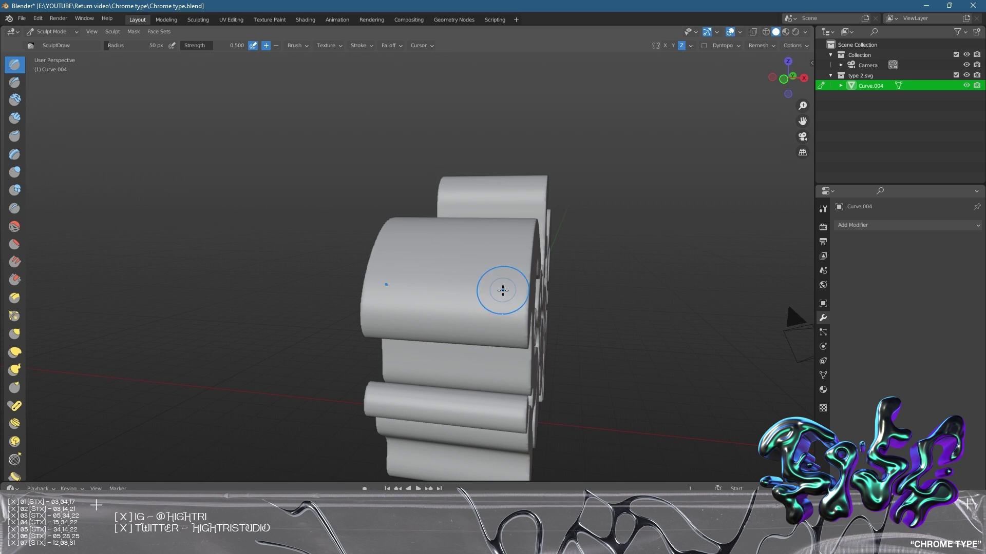
Select the Smooth brush and smooth the underside of the first letter's upper arm in the right orthographic view
left_click(24, 230)
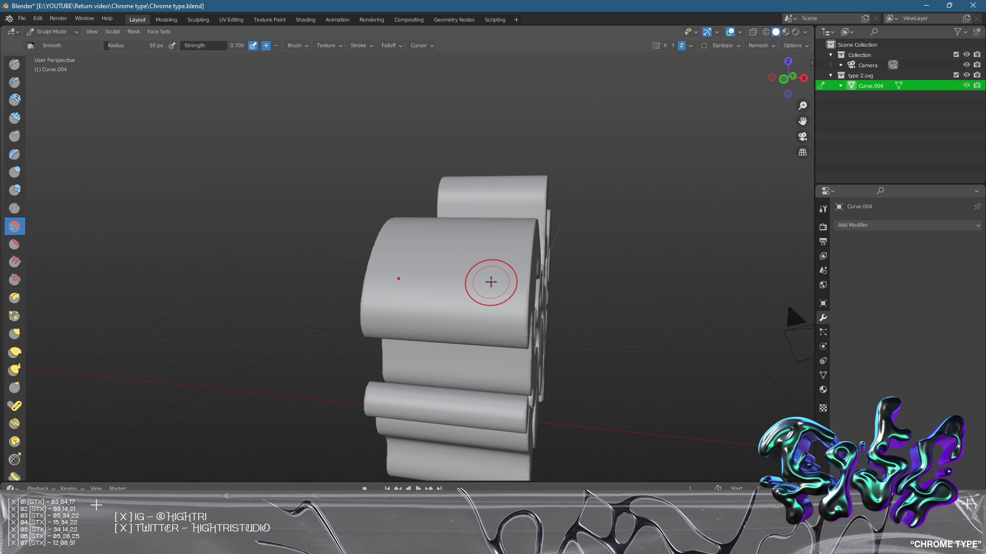
middle_click_drag(528, 330, 434, 249)
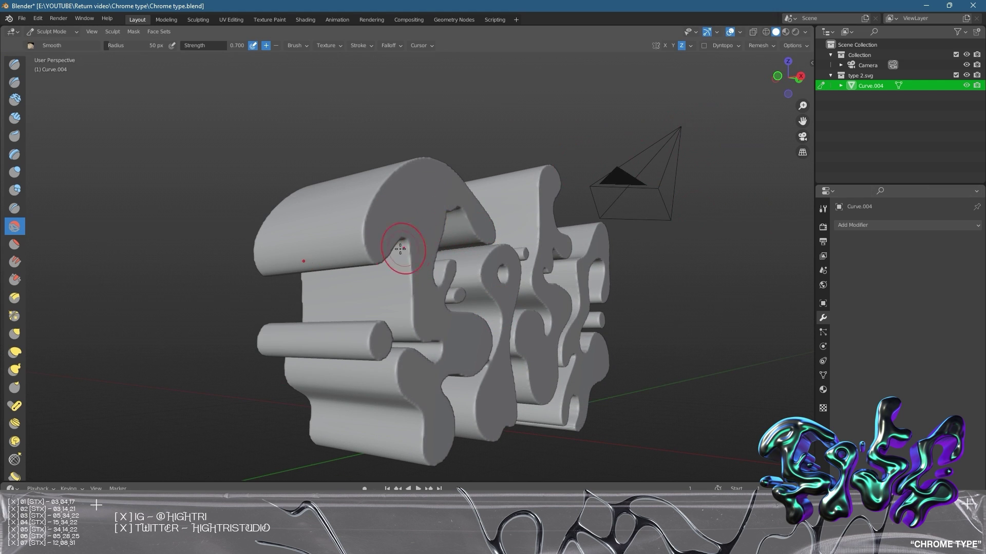
middle_click_drag(387, 259, 590, 277)
key("KP_3")
scroll(583, 267, "up", 8)
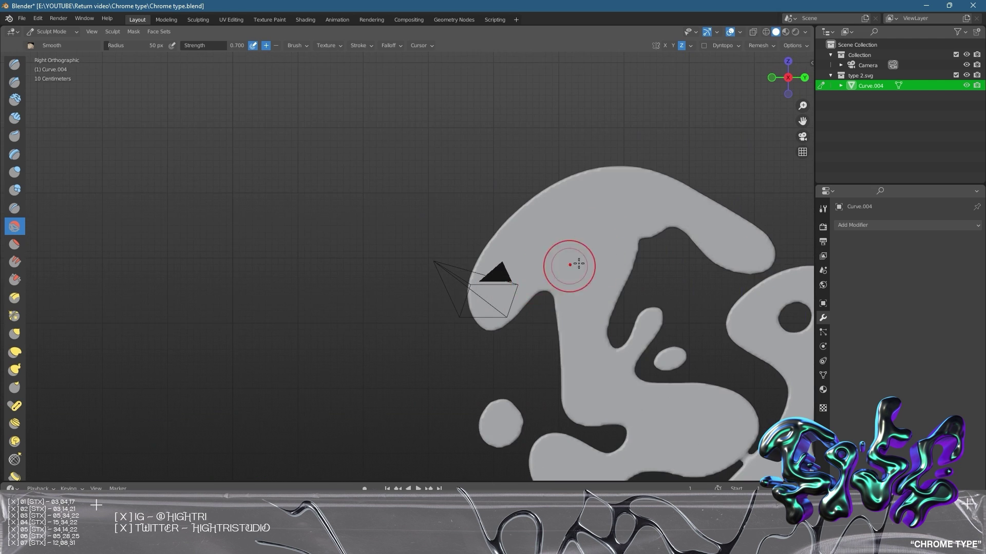
mouse_move(369, 252)
left_mouse_down()
mouse_move(399, 234)
mouse_move(495, 314)
mouse_move(552, 334)
mouse_move(584, 329)
left_mouse_up()
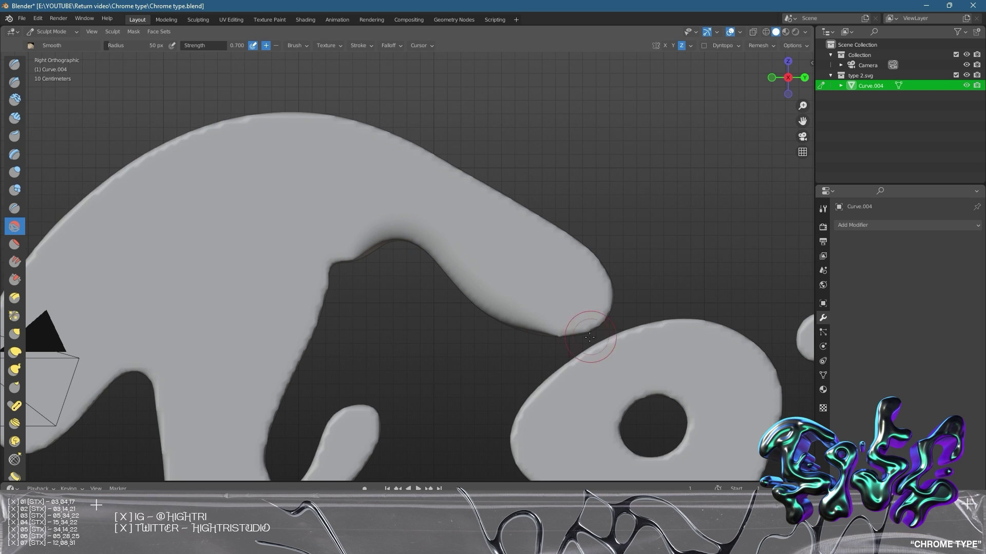
Try a radius of 243 px for the Smooth brush
left_click(128, 46)
type("243")
key("Return")
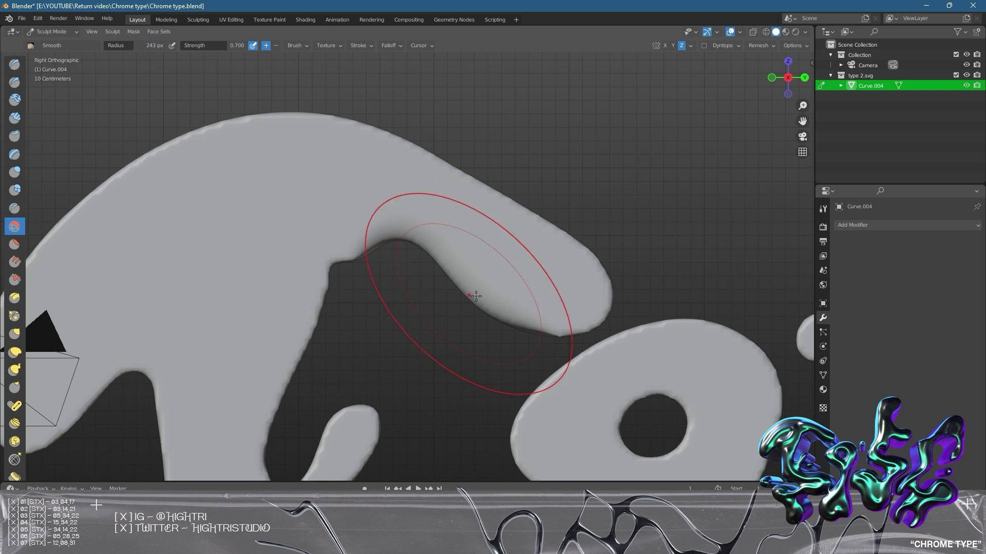
Set the Smooth brush's radius to 114 px and its strength to 0.843
left_click(128, 45)
type("114")
key("Return")
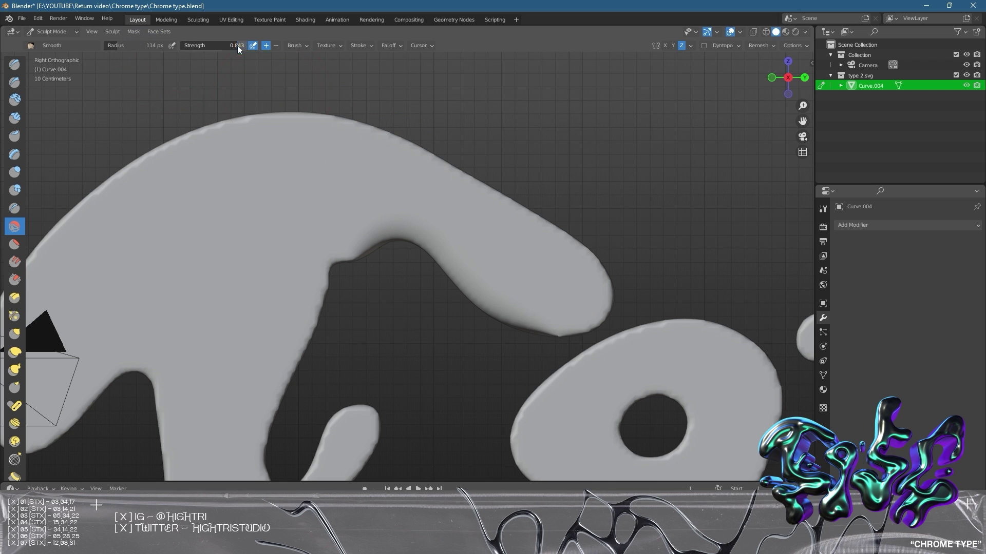
Smooth the first letter's inner edges from the upper arm down the stem, the small finger, the loose oval and the lower bowl's upper edge
mouse_move(530, 310)
left_mouse_down()
mouse_move(585, 308)
mouse_move(597, 263)
mouse_move(390, 134)
mouse_move(285, 110)
mouse_move(380, 137)
mouse_move(552, 234)
mouse_move(595, 316)
mouse_move(505, 311)
mouse_move(411, 242)
mouse_move(334, 267)
mouse_move(285, 389)
left_mouse_up()
middle_click_drag(295, 376, 380, 208, "shift")
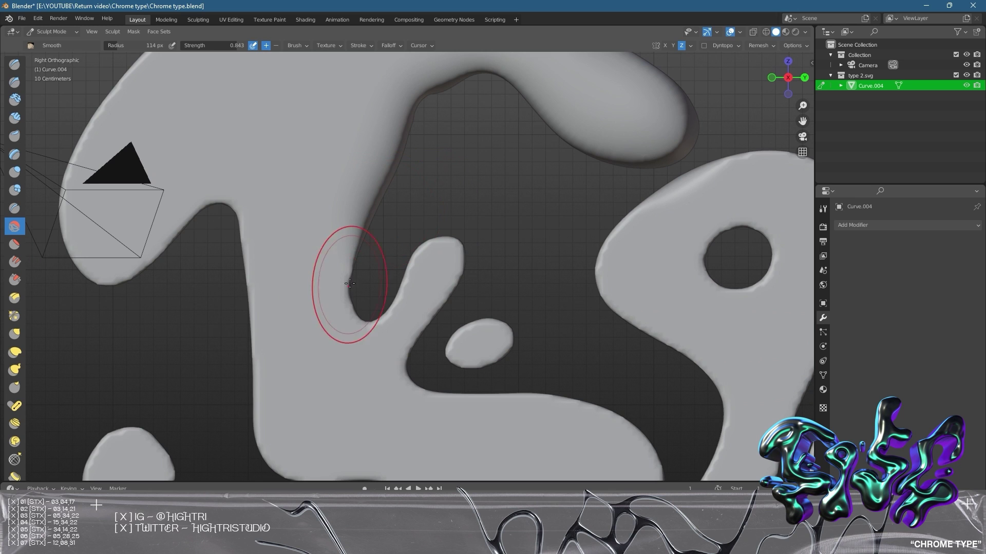
mouse_move(347, 282)
left_mouse_down()
mouse_move(339, 310)
mouse_move(351, 316)
left_mouse_up()
mouse_move(406, 262)
left_mouse_down()
mouse_move(452, 252)
mouse_move(451, 287)
mouse_move(431, 328)
mouse_move(454, 288)
mouse_move(409, 377)
mouse_move(467, 398)
mouse_move(606, 407)
left_mouse_up()
middle_click_drag(563, 444, 505, 354, "shift")
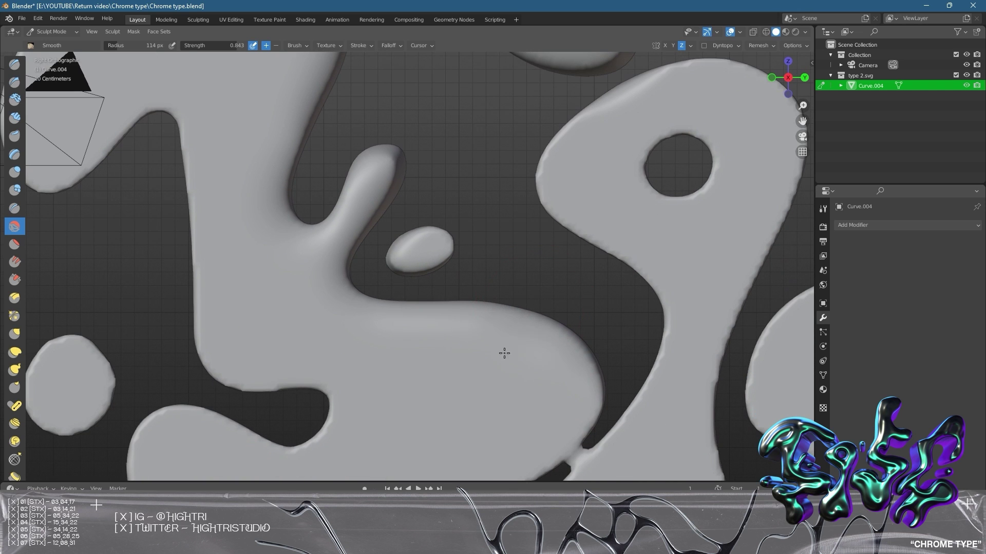
Undo the stroke across the stem and smooth the right end of the first letter's bowl where it meets the second letter
left_click_drag(310, 234, 210, 318)
key("ctrl+z")
mouse_move(559, 338)
left_mouse_down()
mouse_move(583, 365)
mouse_move(570, 438)
mouse_move(589, 385)
left_mouse_up()
middle_click_drag(591, 358, 604, 283, "shift")
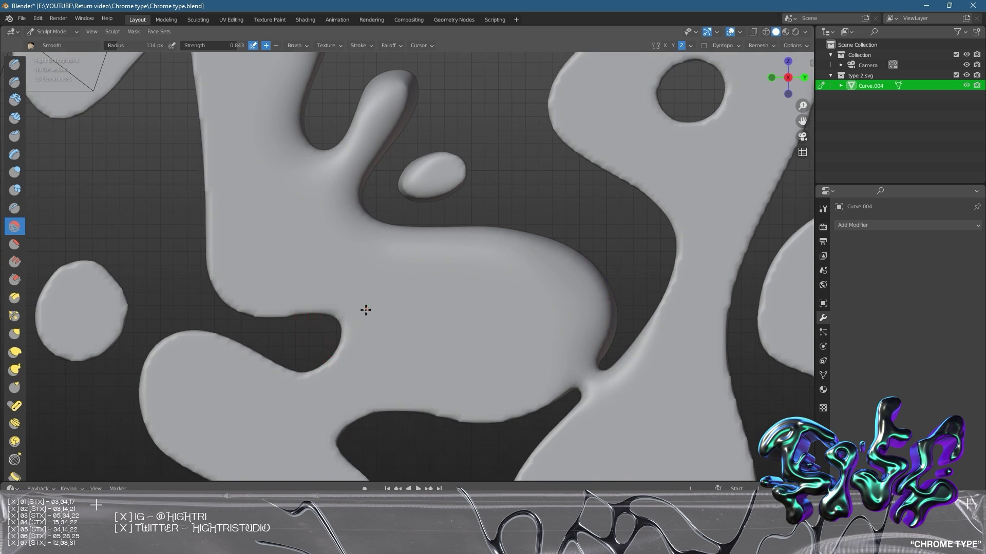
Smooth the left side of the first letter's stem, its drooping left tip and the outer edge of its top arc
left_click_drag(365, 310, 234, 295)
middle_click_drag(204, 170, 429, 374, "shift")
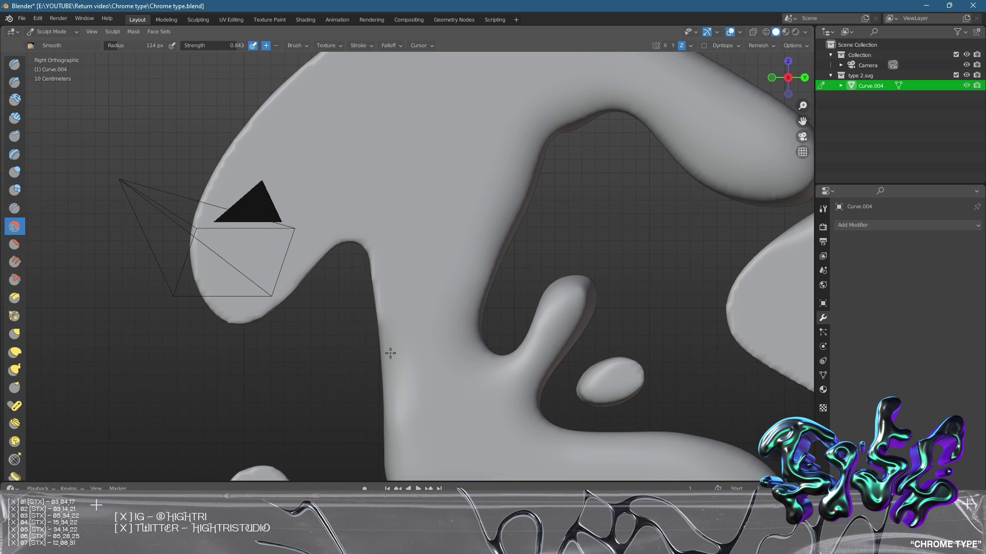
mouse_move(378, 278)
left_mouse_down()
mouse_move(391, 370)
mouse_move(335, 236)
mouse_move(231, 314)
mouse_move(205, 197)
left_mouse_up()
middle_click_drag(364, 270, 331, 396, "shift")
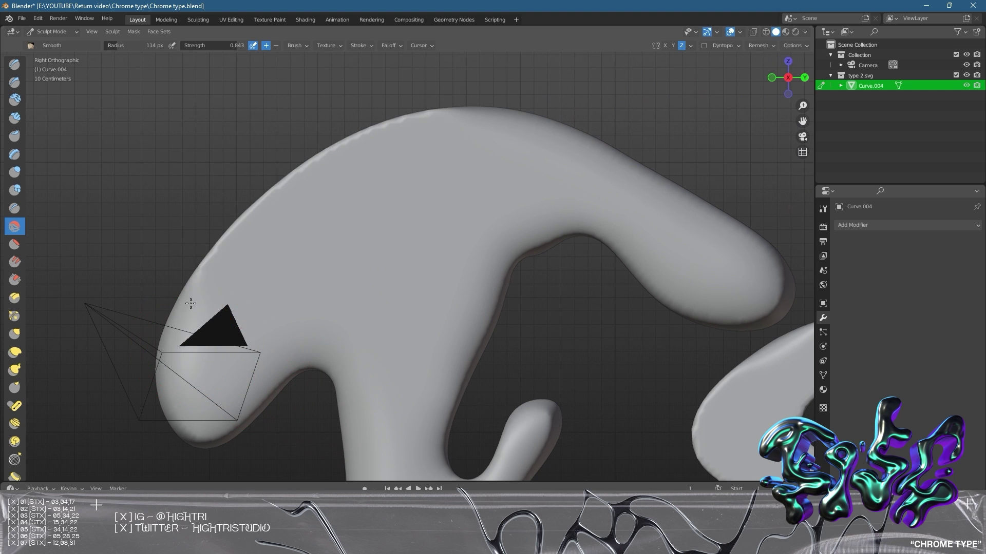
mouse_move(226, 236)
left_mouse_down()
mouse_move(308, 161)
mouse_move(393, 125)
mouse_move(592, 136)
left_mouse_up()
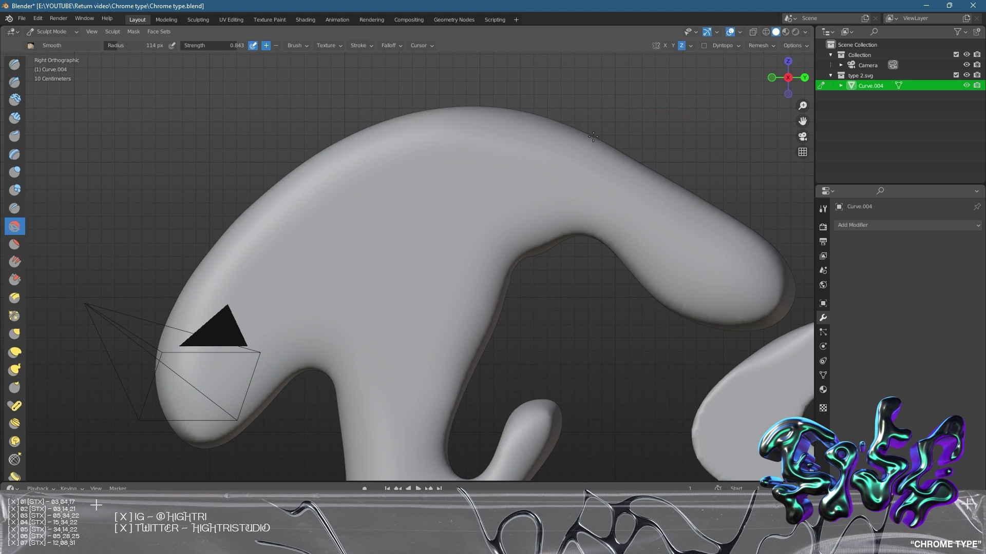
Smooth the second letter's outer edges around its rounded head and down both sides of its narrow waist
middle_click_drag(385, 264, 314, 213, "shift")
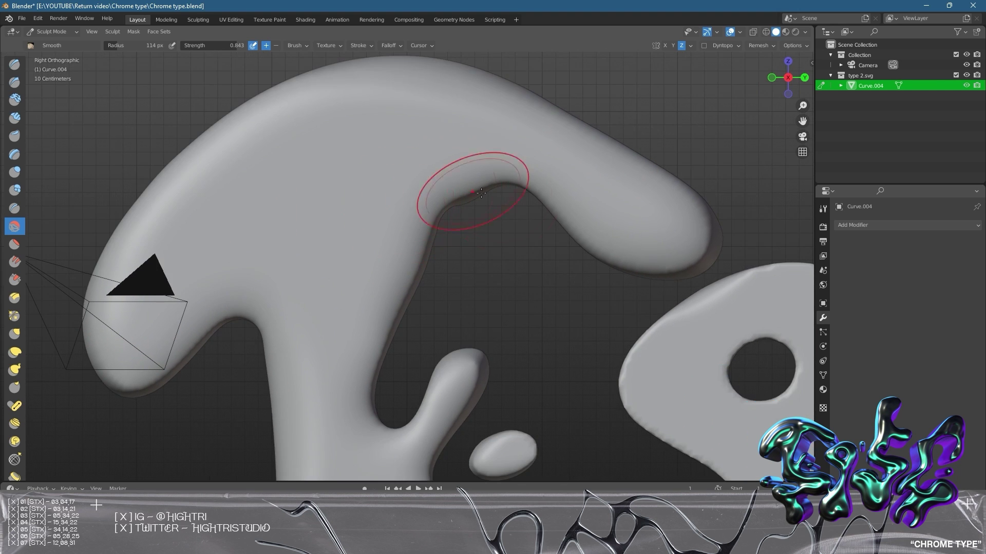
middle_click_drag(602, 250, 449, 241, "shift")
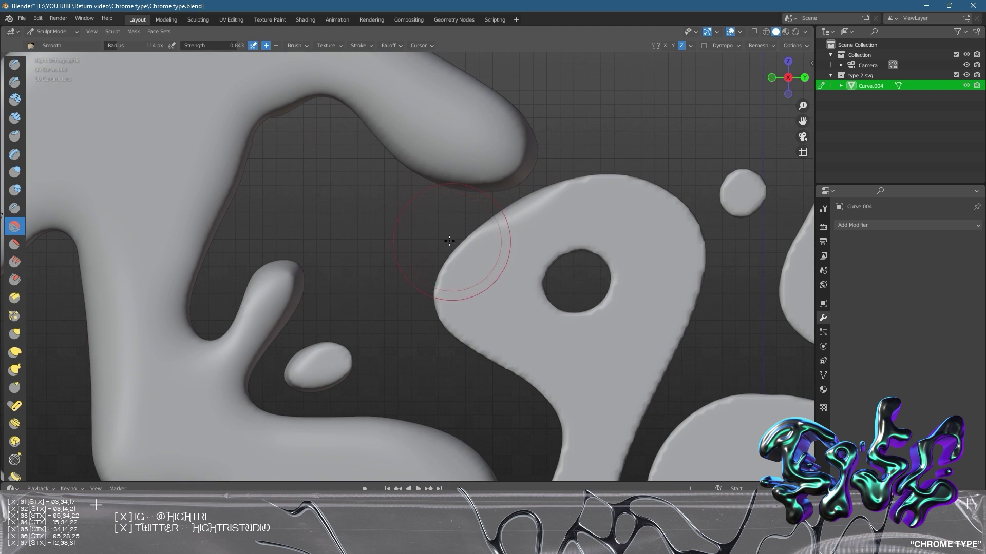
mouse_move(450, 283)
left_mouse_down()
mouse_move(499, 228)
mouse_move(611, 190)
mouse_move(678, 222)
mouse_move(682, 304)
mouse_move(623, 409)
left_mouse_up()
middle_click_drag(640, 376, 600, 172, "shift")
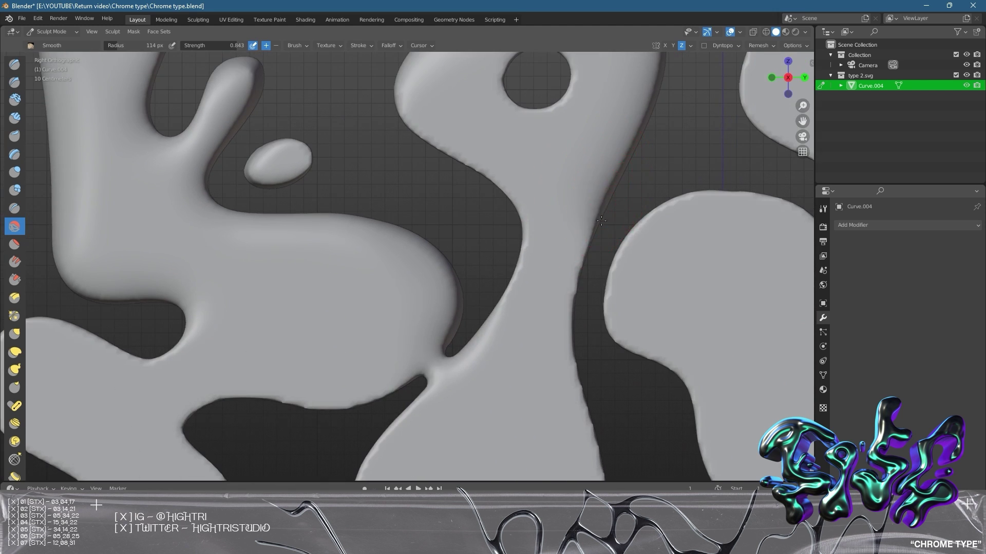
mouse_move(610, 200)
left_mouse_down()
mouse_move(568, 269)
mouse_move(557, 363)
mouse_move(569, 475)
left_mouse_up()
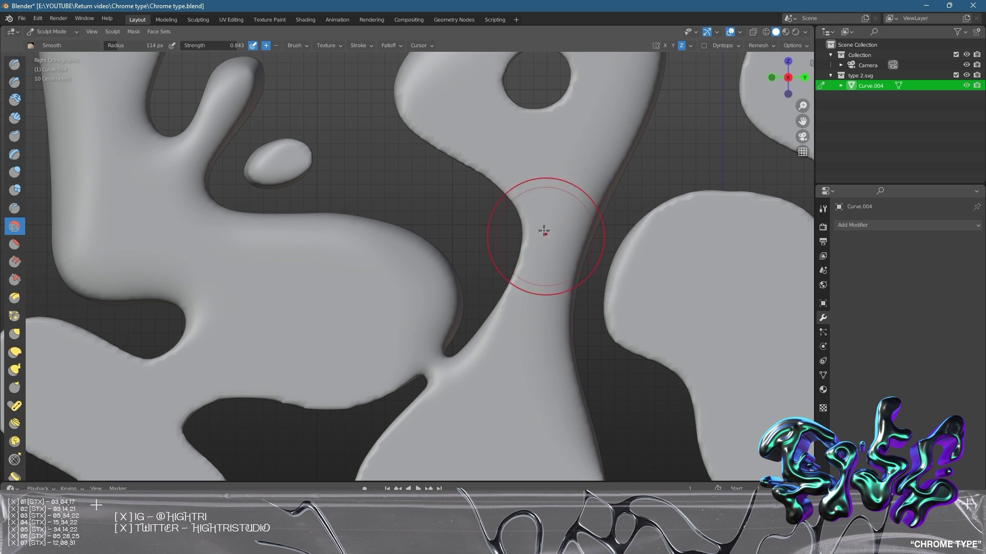
mouse_move(430, 123)
left_mouse_down()
mouse_move(506, 171)
mouse_move(533, 242)
mouse_move(483, 312)
left_mouse_up()
left_click_drag(451, 357, 522, 284)
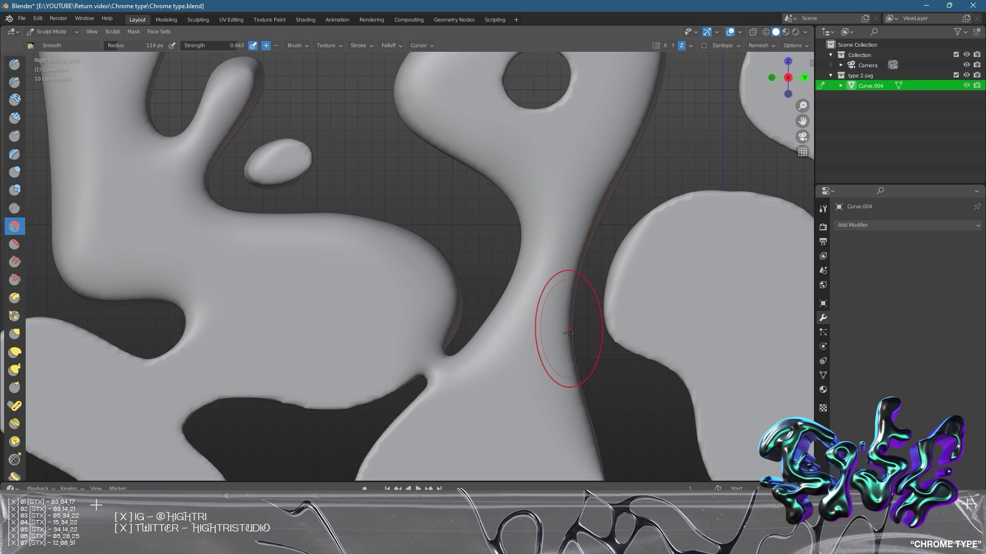
Smooth the underside of the first letter's bowl and the right side and rounded bottom of its lower leg
middle_click_drag(569, 333, 546, 180, "shift")
left_click_drag(431, 197, 396, 237)
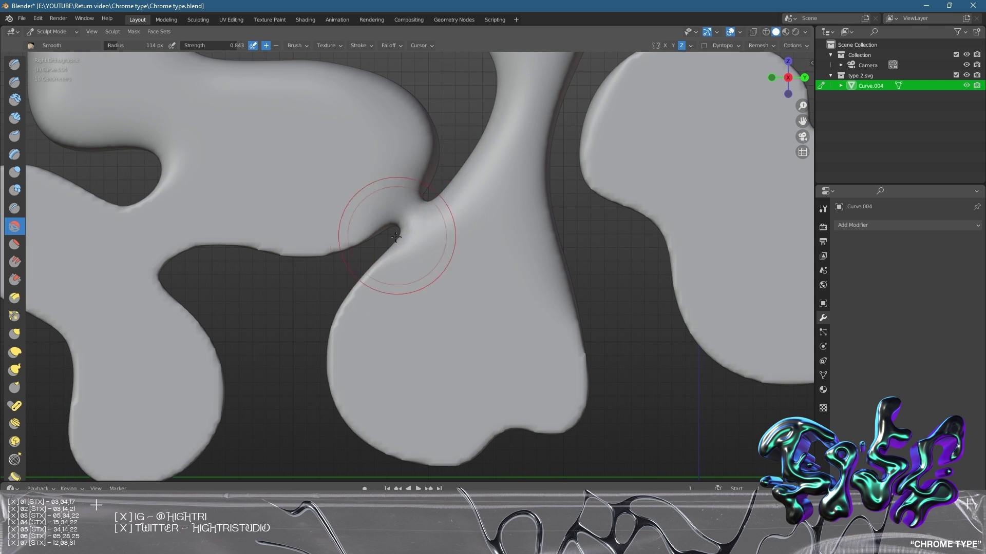
mouse_move(347, 275)
left_mouse_down()
mouse_move(318, 244)
mouse_move(221, 242)
mouse_move(167, 283)
mouse_move(197, 337)
mouse_move(218, 425)
left_mouse_up()
middle_click_drag(219, 425, 359, 315, "shift")
mouse_move(341, 275)
left_mouse_down()
mouse_move(339, 355)
mouse_move(283, 378)
mouse_move(205, 323)
left_mouse_up()
left_click_drag(221, 286, 220, 301)
left_click_drag(195, 224, 122, 179)
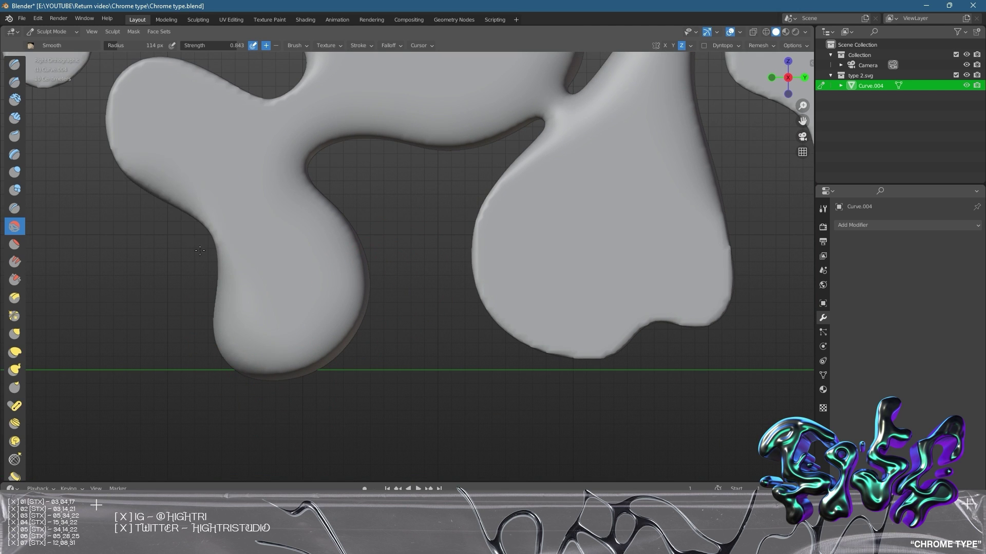
Smooth the left side of the first letter's lower leg, its rounded left lobe and the notch between lobe and stem
left_click_drag(99, 102, 138, 70)
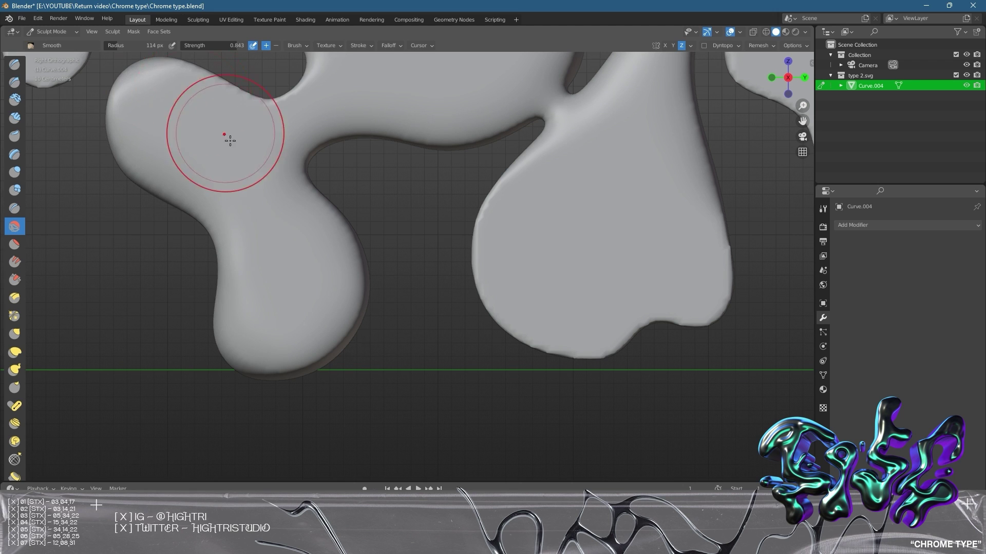
middle_click_drag(225, 140, 393, 310, "shift")
mouse_move(342, 238)
left_mouse_down()
mouse_move(434, 266)
mouse_move(471, 235)
left_mouse_up()
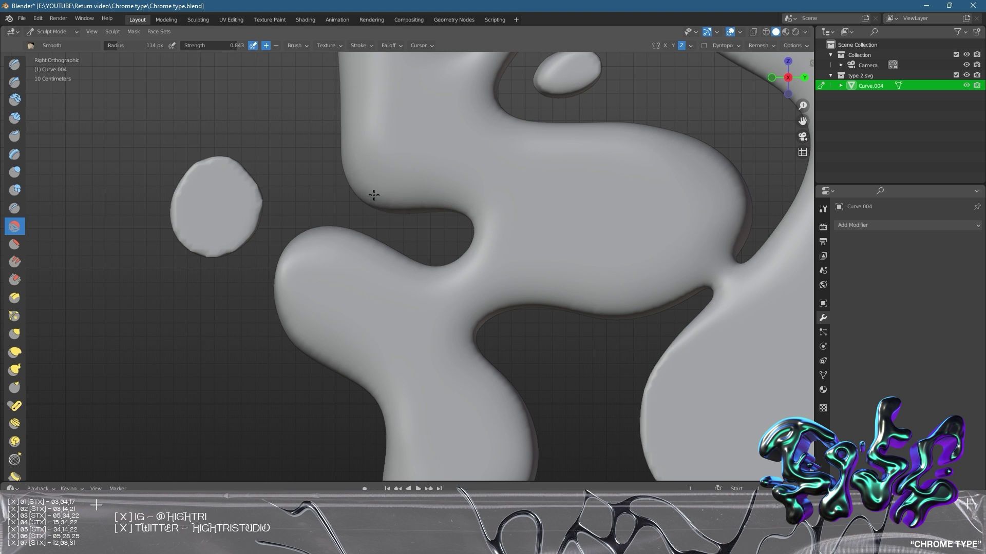
left_click_drag(374, 195, 484, 221)
middle_click_drag(388, 250, 383, 296, "shift")
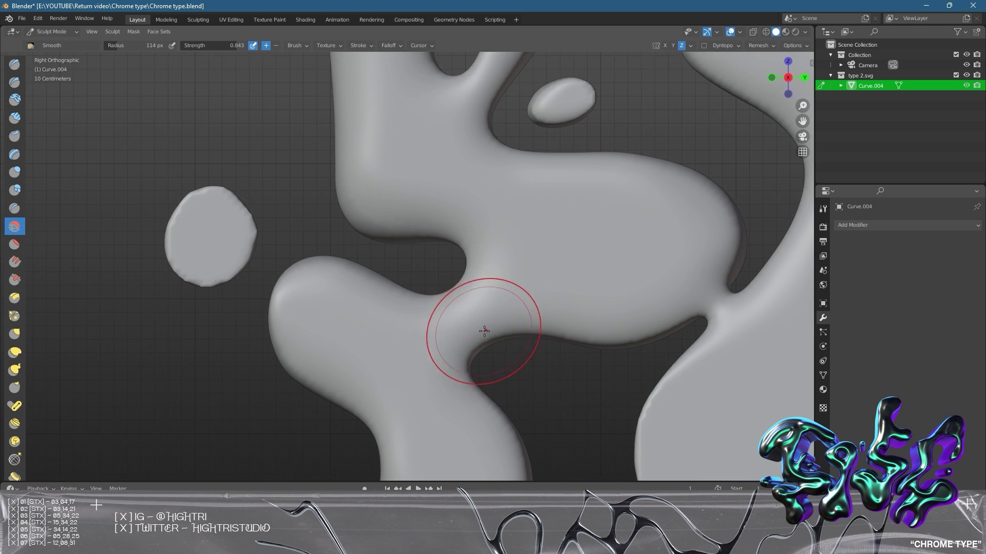
scroll(467, 323, "up", 2)
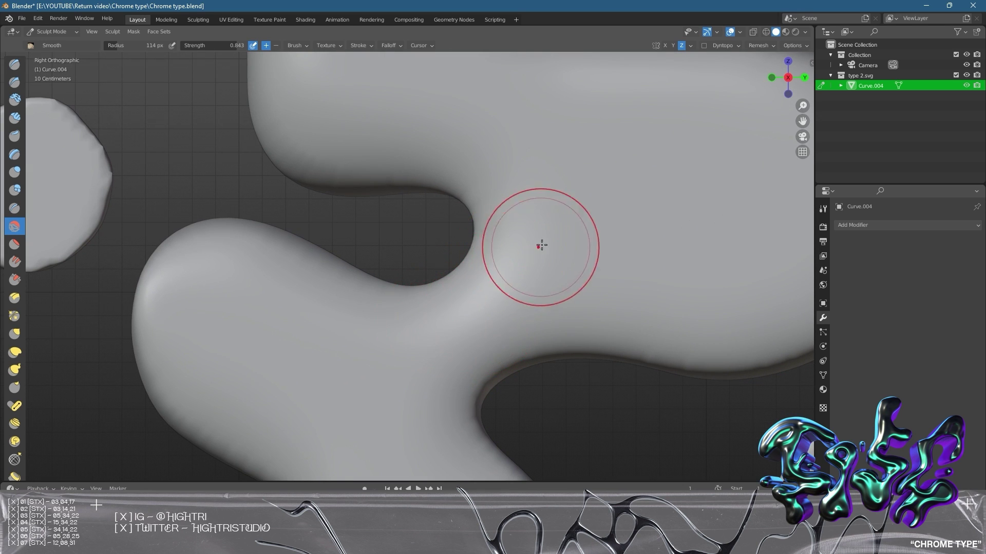
middle_click_drag(508, 255, 502, 350, "shift")
scroll(502, 351, "down", 2)
middle_click_drag(389, 262, 440, 347, "shift")
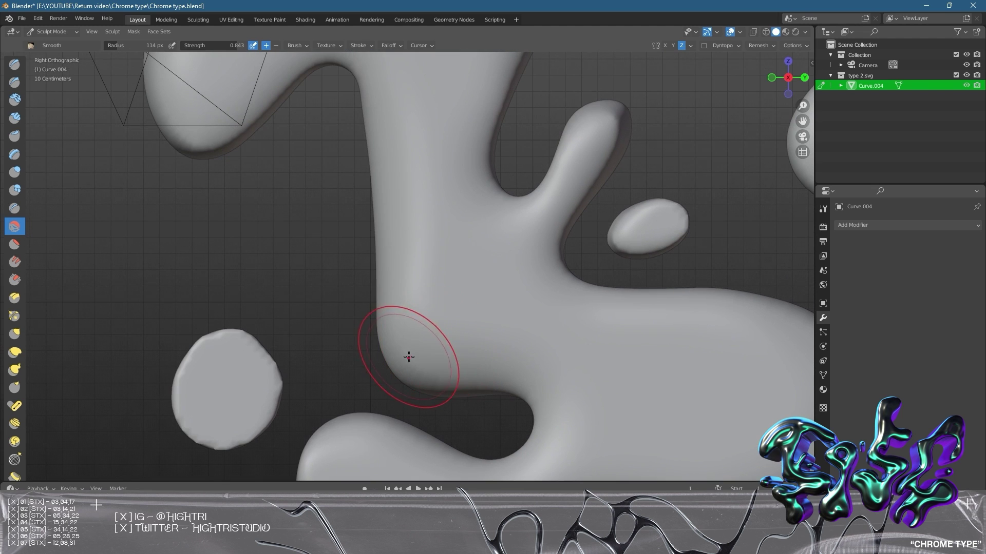
Smooth the loose round dot beside the first letter and round off the small oval near its finger
mouse_move(231, 374)
left_mouse_down()
mouse_move(211, 347)
mouse_move(242, 422)
mouse_move(257, 356)
left_mouse_up()
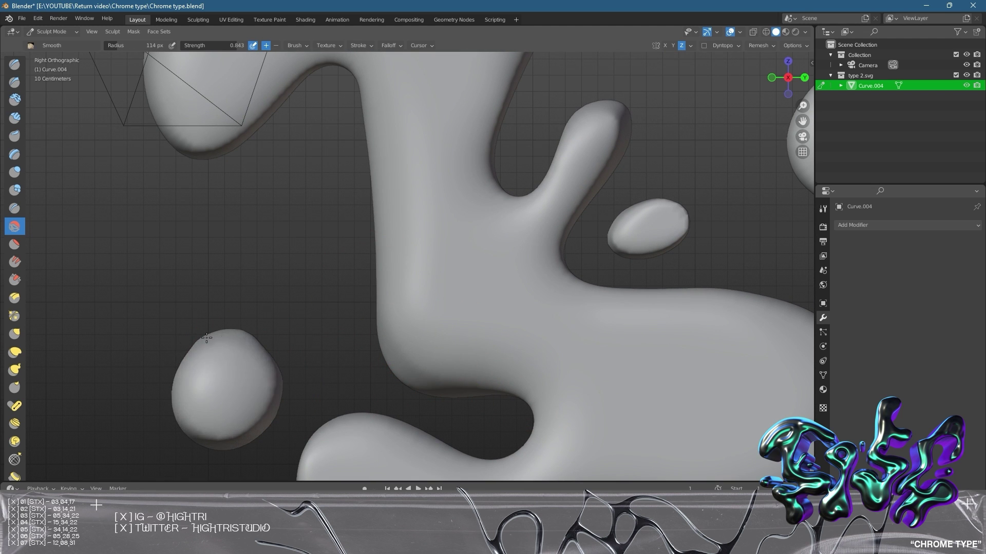
left_click_drag(272, 418, 211, 392)
middle_click_drag(451, 227, 232, 300, "shift")
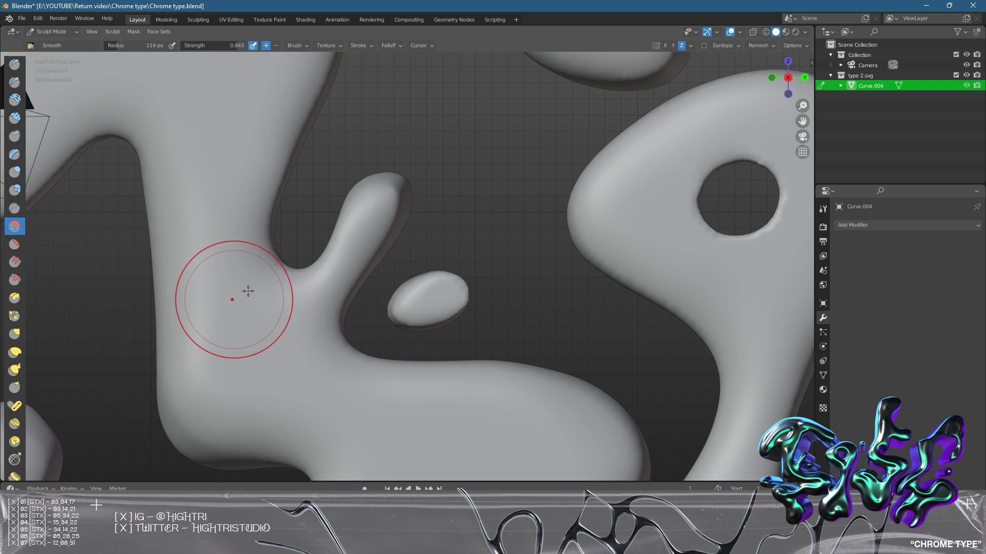
mouse_move(436, 285)
left_mouse_down()
mouse_move(444, 306)
mouse_move(446, 298)
left_mouse_up()
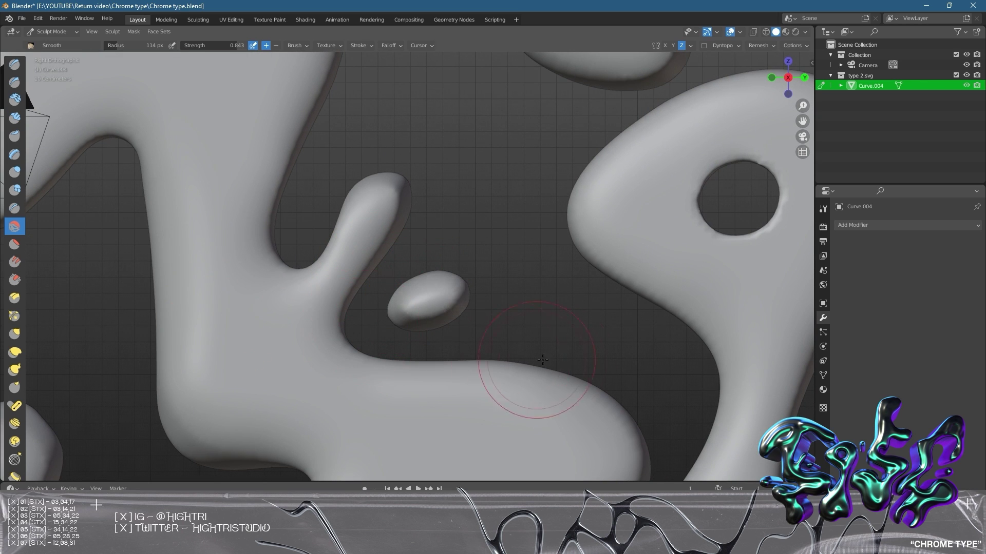
Smooth the third letter's left edge along its middle bend and the small round dot beside it
middle_click_drag(636, 238, 401, 169, "shift")
left_click_drag(387, 195, 454, 237)
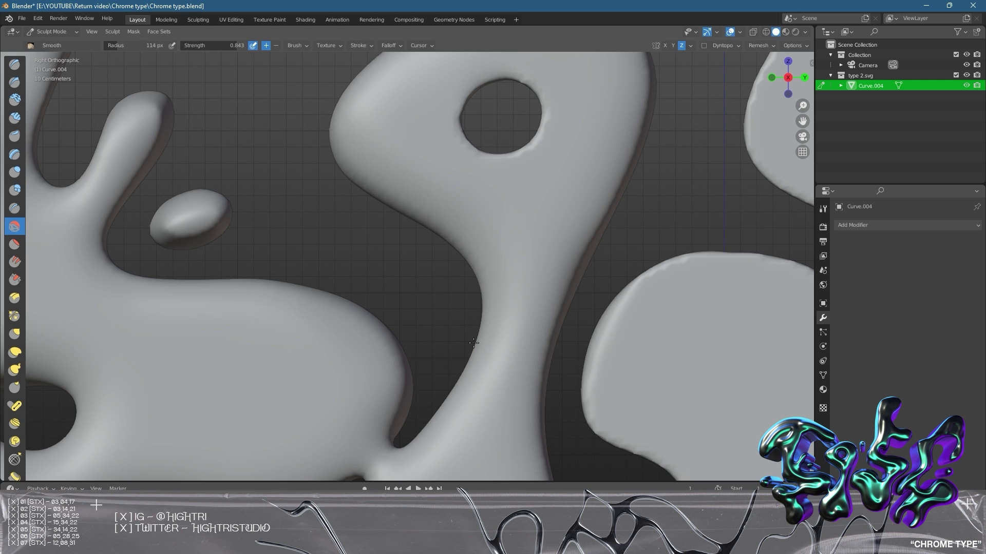
middle_click_drag(548, 348, 334, 245, "shift")
mouse_move(390, 257)
left_mouse_down()
mouse_move(447, 182)
mouse_move(551, 167)
mouse_move(674, 261)
left_mouse_up()
middle_click_drag(706, 218, 548, 282, "shift")
mouse_move(524, 320)
left_mouse_down()
mouse_move(525, 217)
mouse_move(405, 141)
mouse_move(532, 310)
left_mouse_up()
middle_click_drag(528, 182, 576, 369, "shift")
mouse_move(577, 369)
left_mouse_down()
mouse_move(437, 313)
mouse_move(447, 214)
mouse_move(526, 165)
left_mouse_up()
middle_click_drag(525, 164, 423, 356, "shift")
mouse_move(423, 355)
left_mouse_down()
mouse_move(412, 253)
mouse_move(417, 170)
left_mouse_up()
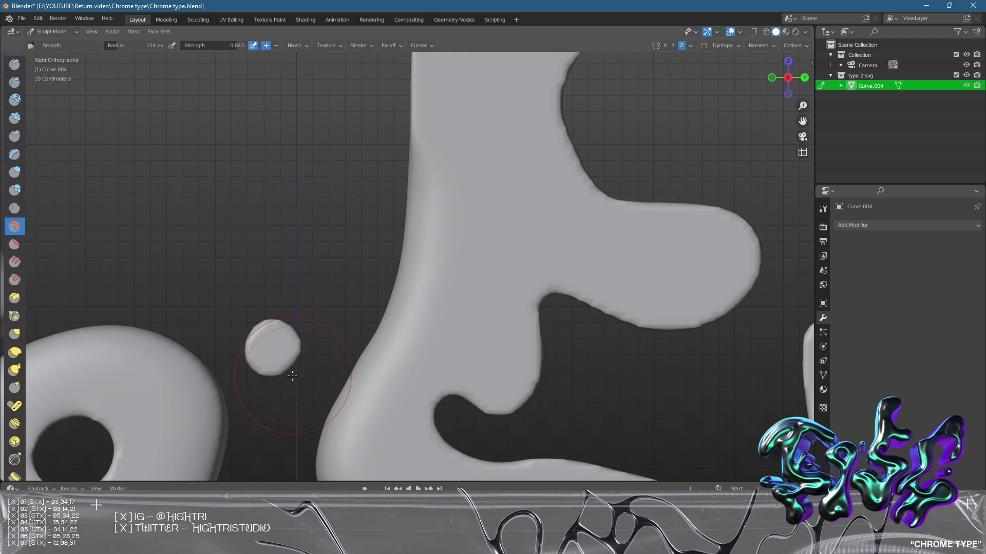
left_click_drag(303, 369, 280, 352)
Smooth the third letter's small inner notch, its right middle bend and the deep curve above its lower bowl
middle_click_drag(506, 323, 419, 249, "shift")
mouse_move(447, 235)
left_mouse_down()
mouse_move(409, 325)
mouse_move(330, 330)
mouse_move(452, 388)
left_mouse_up()
mouse_move(452, 388)
middle_mouse_down("shift")
mouse_move(303, 260)
mouse_move(282, 259)
middle_mouse_up("shift")
mouse_move(319, 268)
left_mouse_down()
mouse_move(441, 306)
mouse_move(464, 347)
left_mouse_up()
middle_click_drag(464, 347, 536, 228, "shift")
mouse_move(536, 231)
left_mouse_down()
mouse_move(505, 290)
mouse_move(425, 348)
mouse_move(449, 389)
left_mouse_up()
middle_click_drag(449, 389, 473, 187, "shift")
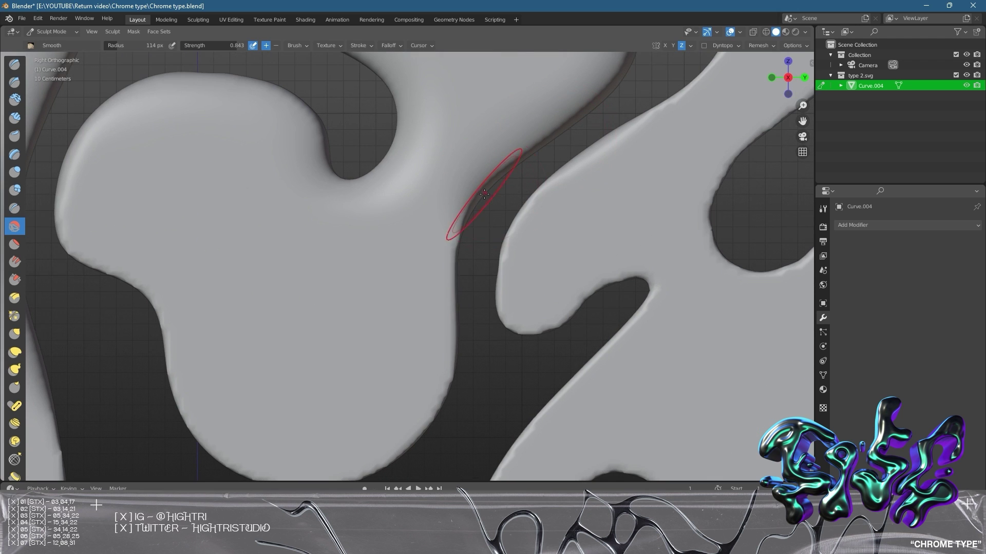
Smooth the outline of the third letter's lower bowl down its right side, around the bottom and up its left lobe
mouse_move(473, 187)
left_mouse_down()
mouse_move(447, 257)
mouse_move(451, 340)
mouse_move(406, 414)
left_mouse_up()
middle_click_drag(406, 414, 484, 286, "shift")
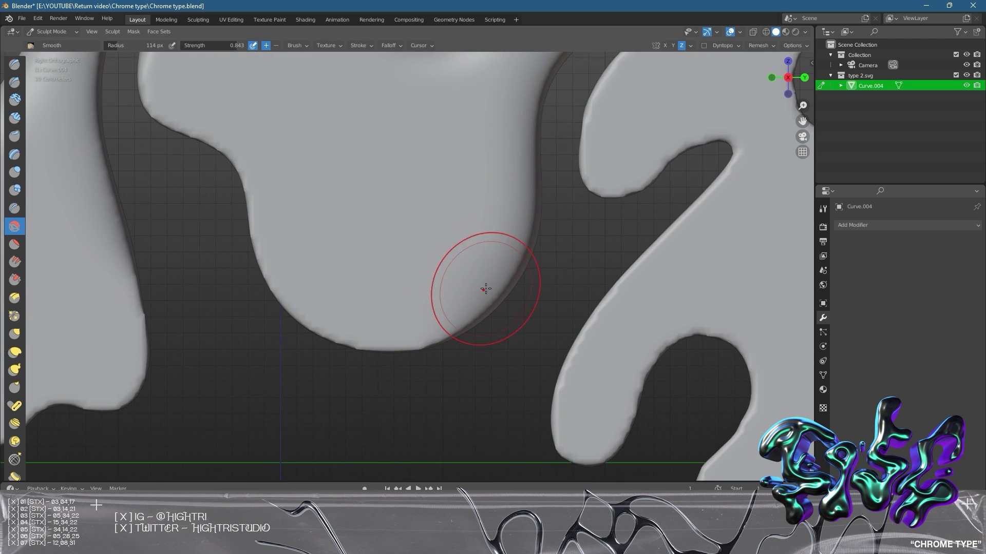
mouse_move(484, 286)
left_mouse_down()
mouse_move(405, 330)
mouse_move(310, 306)
mouse_move(221, 137)
left_mouse_up()
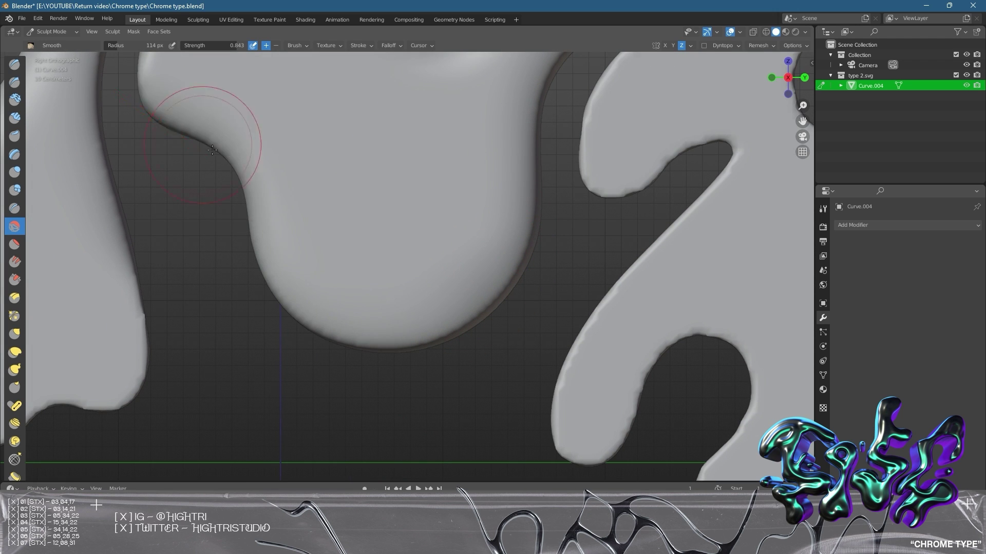
middle_click_drag(221, 138, 410, 292, "shift")
mouse_move(436, 360)
left_mouse_down()
mouse_move(363, 297)
mouse_move(330, 207)
mouse_move(384, 135)
mouse_move(565, 123)
mouse_move(446, 105)
mouse_move(386, 114)
left_mouse_up()
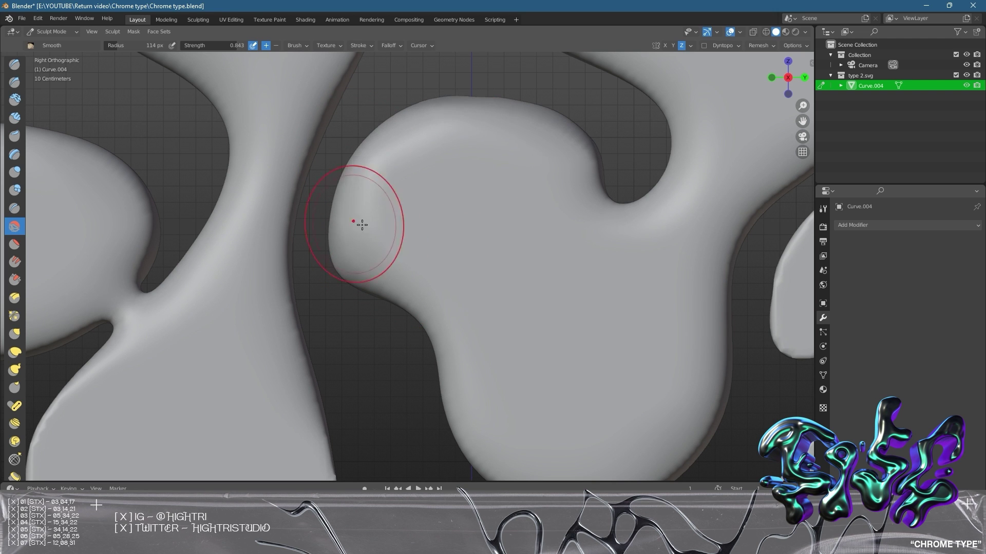
Smooth the rim of the round hole in the second letter's head
scroll(608, 182, "down", 8)
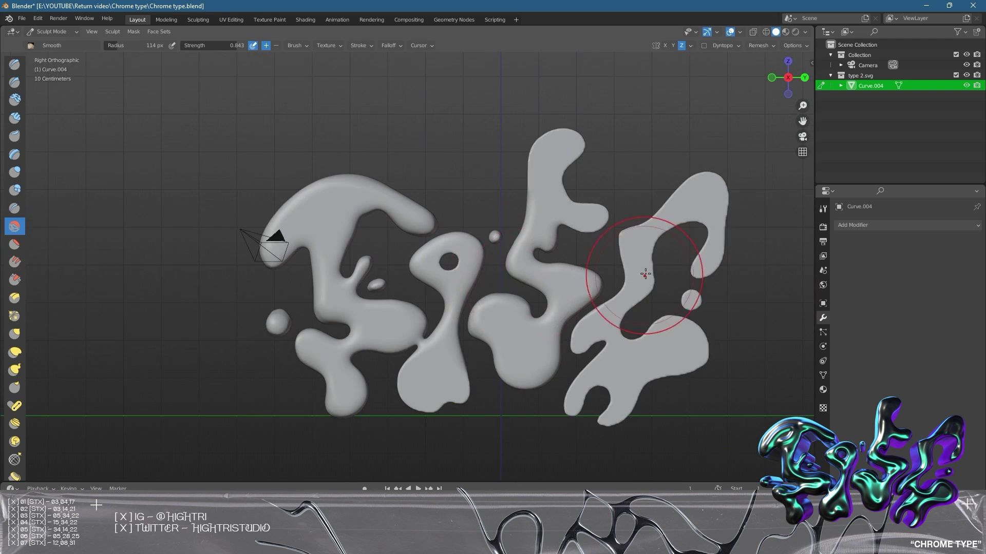
scroll(466, 236, "up", 9)
mouse_move(418, 247)
left_mouse_down()
mouse_move(550, 286)
mouse_move(547, 193)
mouse_move(446, 214)
mouse_move(551, 266)
left_mouse_up()
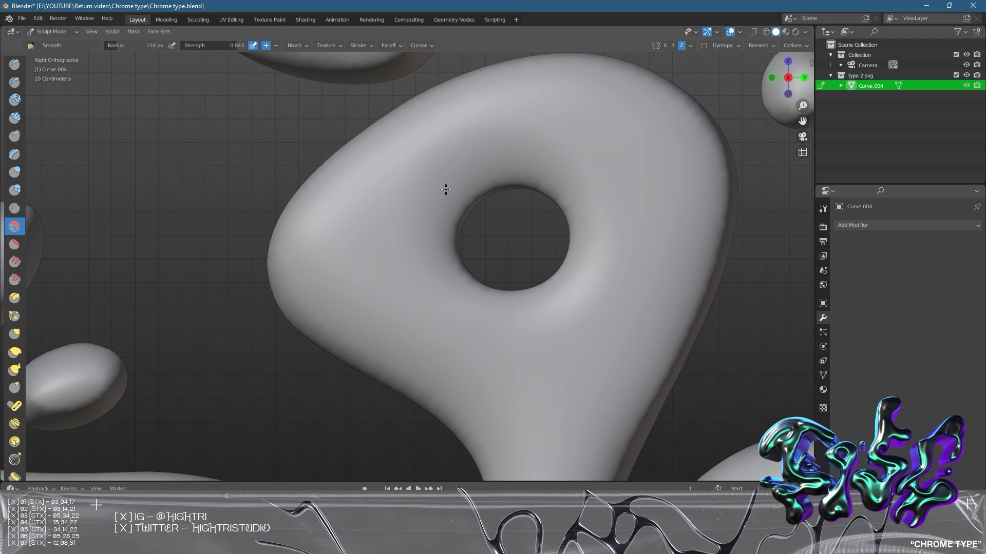
scroll(605, 257, "down", 8)
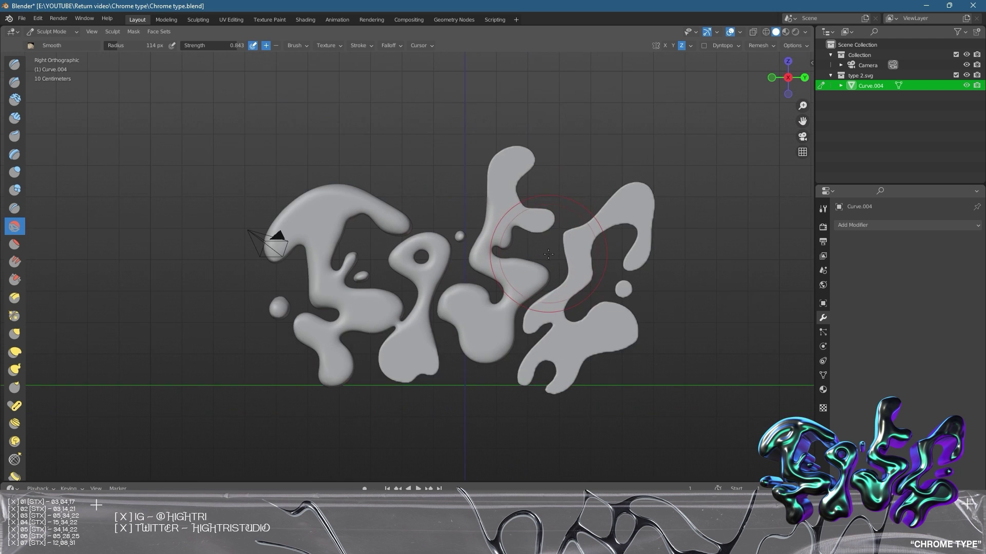
Examine the join between the first and second letters and the second letter's lower bowl
scroll(468, 362, "up", 4)
scroll(495, 241, "down", 4)
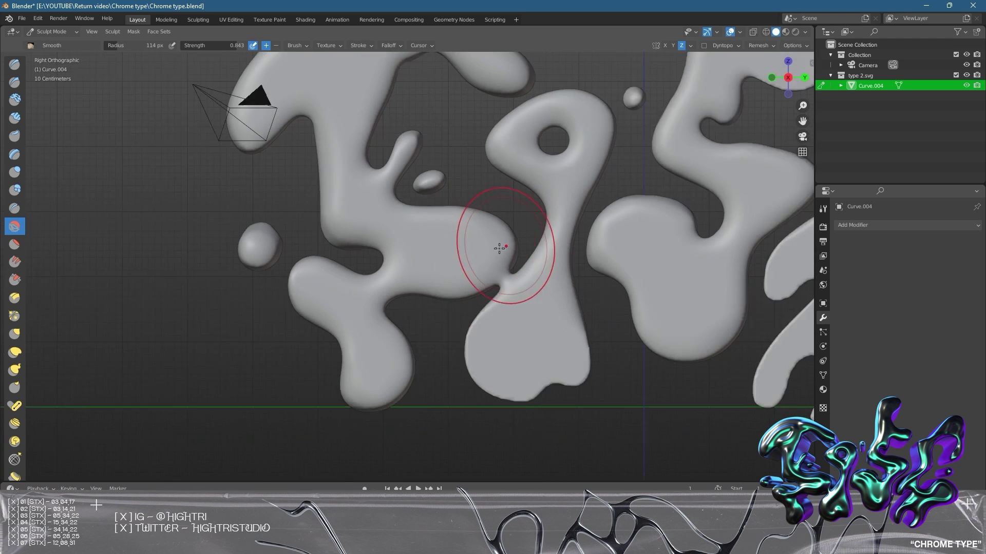
scroll(453, 293, "up", 1)
scroll(454, 293, "up", 3)
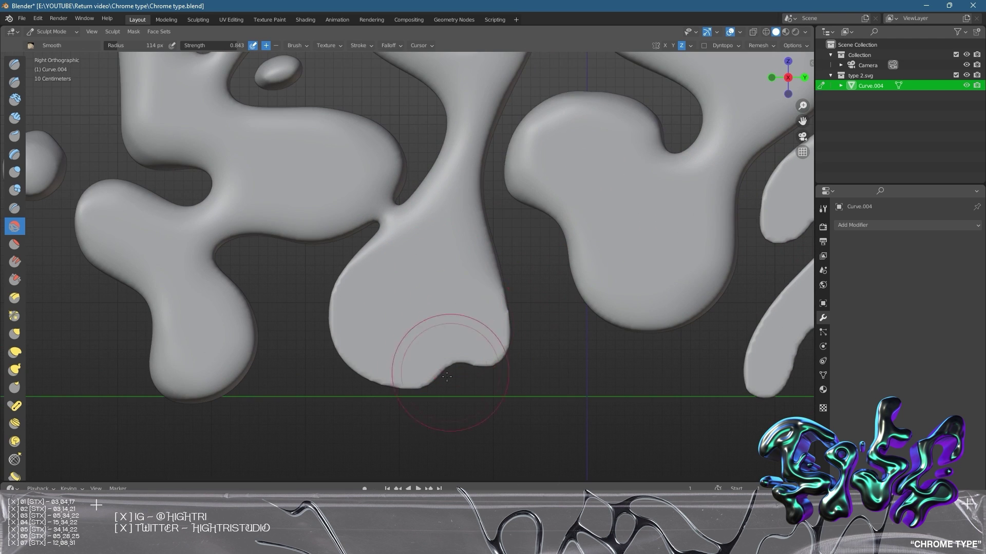
scroll(523, 203, "down", 1)
mouse_move(390, 218)
middle_mouse_down()
mouse_move(495, 294)
mouse_move(407, 225)
middle_mouse_up()
scroll(444, 250, "down", 5)
mouse_move(448, 254)
middle_mouse_down()
mouse_move(420, 257)
mouse_move(448, 252)
middle_mouse_up()
middle_click_drag(549, 229, 477, 242)
scroll(462, 242, "up", 6)
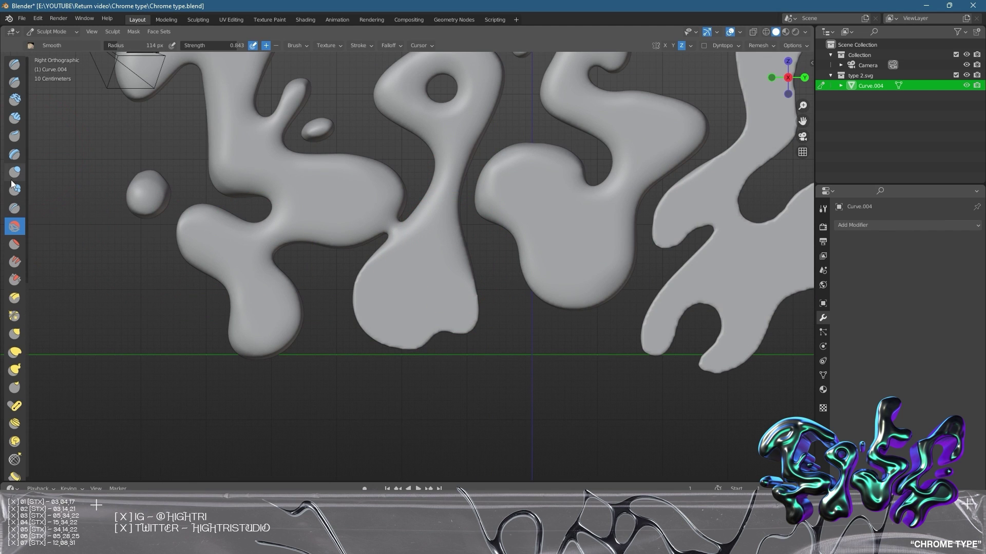
Choose the Inflate/Deflate brush, set its strength to 0.914 and try it on the first and second letters' lower bowls
left_click(14, 172)
scroll(396, 286, "up", 1)
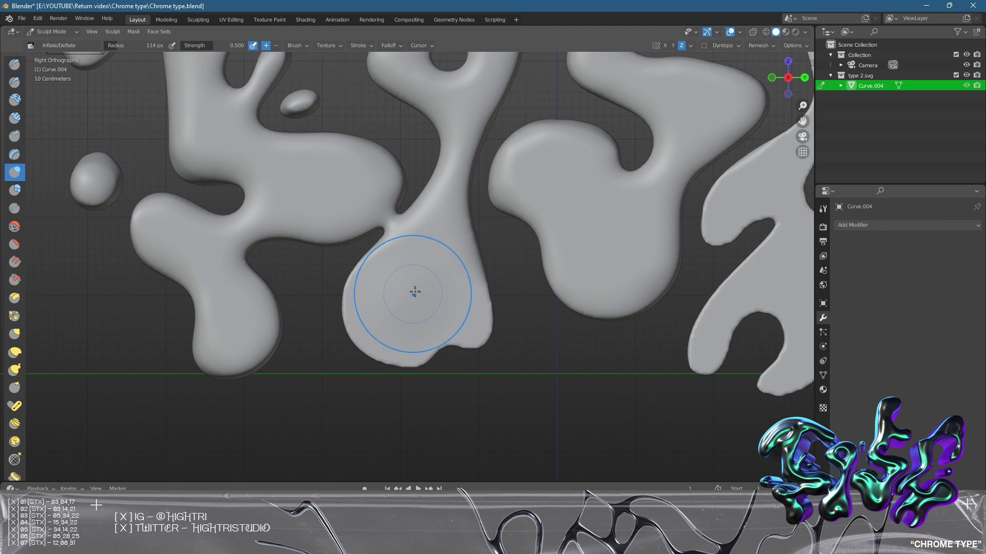
scroll(440, 279, "up", 2)
middle_click_drag(377, 225, 541, 343, "shift")
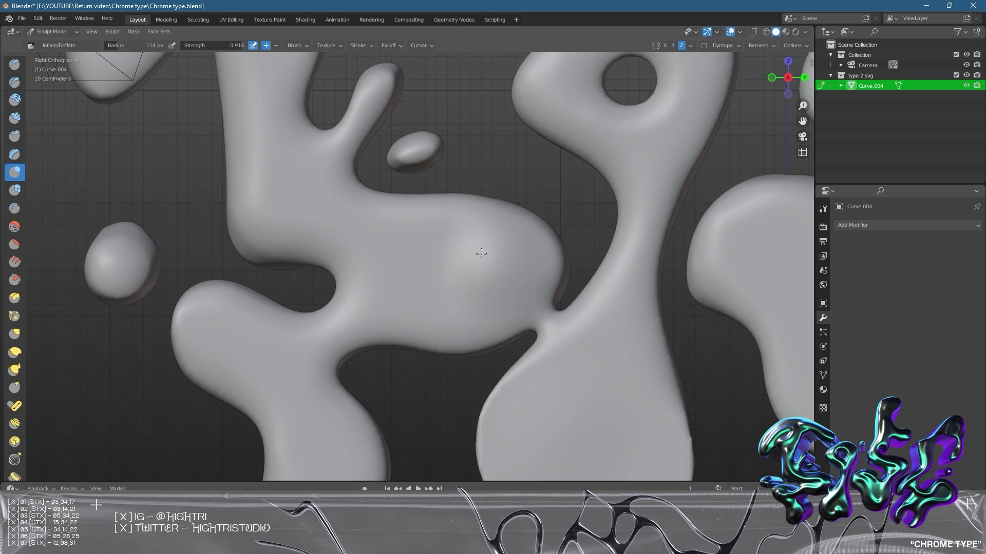
scroll(517, 356, "down", 6)
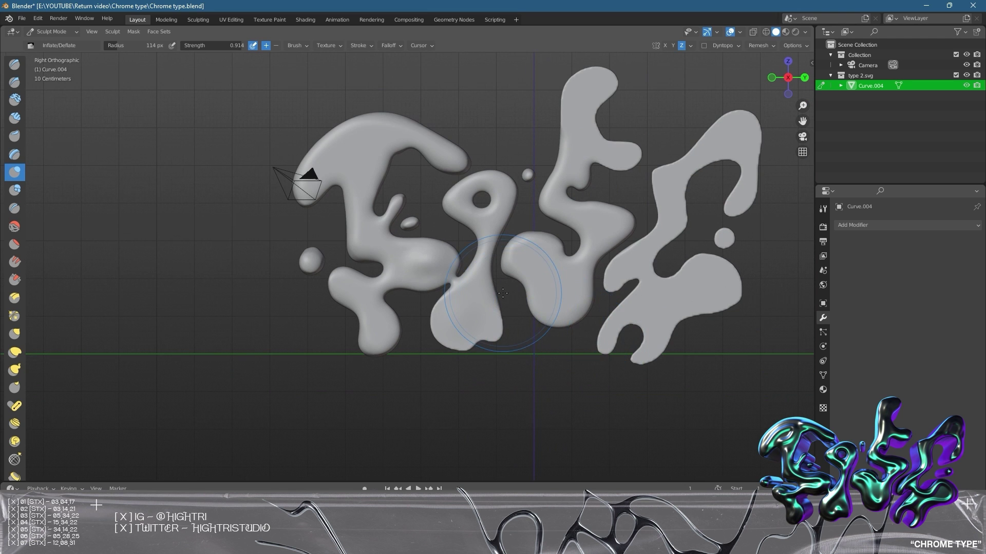
scroll(449, 249, "up", 6)
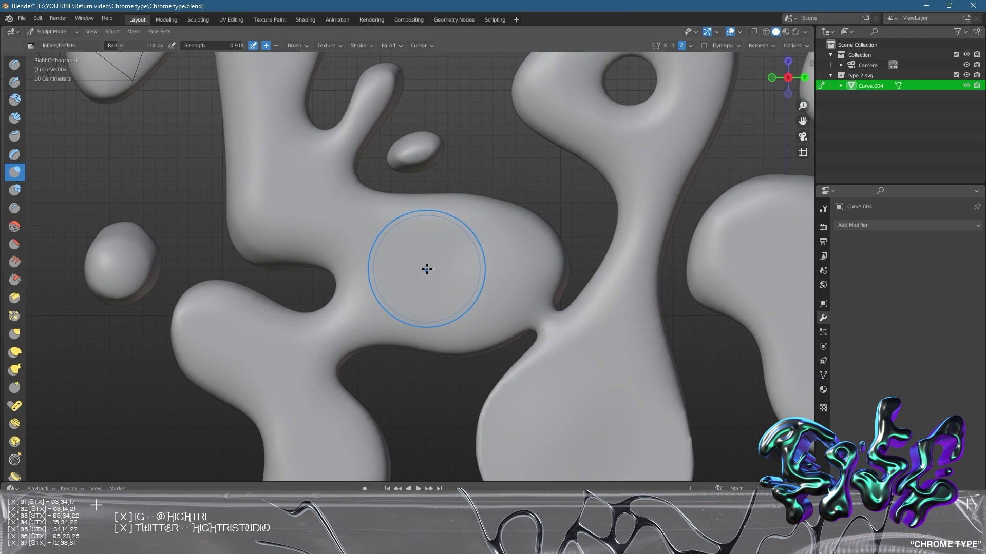
Set the brush radius to 189 px and inflate the middle of the first letter's bowl
key("bracketright")
key("bracketright")
key("bracketright")
key("bracketright")
key("bracketright")
key("bracketright")
key("bracketright")
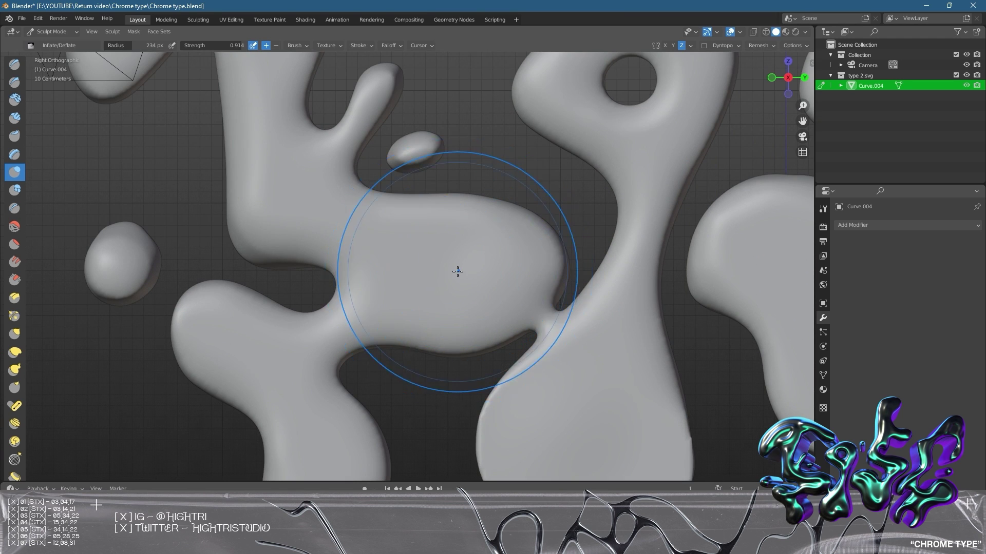
key("bracketleft")
key("bracketleft")
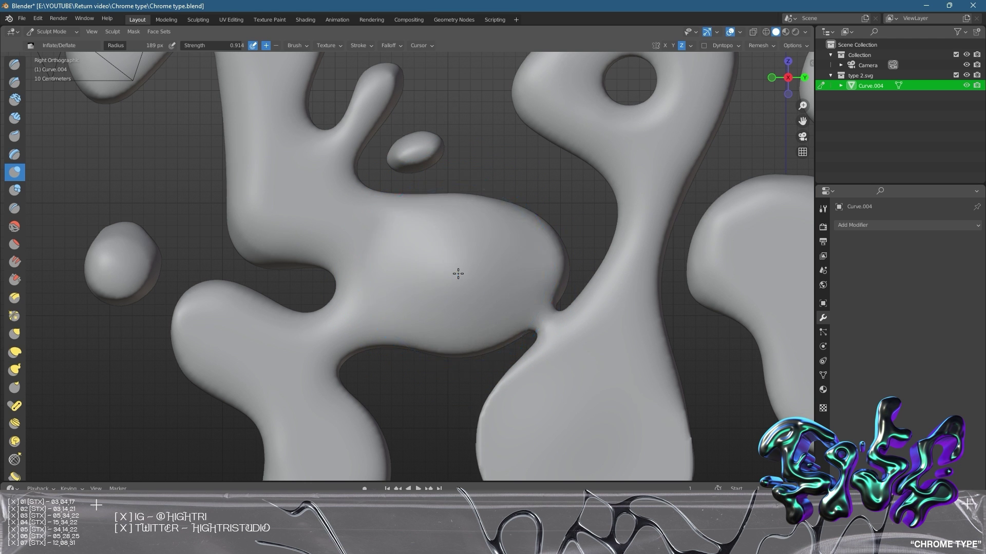
scroll(513, 274, "down", 4)
scroll(519, 273, "up", 4)
mouse_move(519, 272)
middle_mouse_down()
mouse_move(556, 270)
mouse_move(444, 277)
middle_mouse_up()
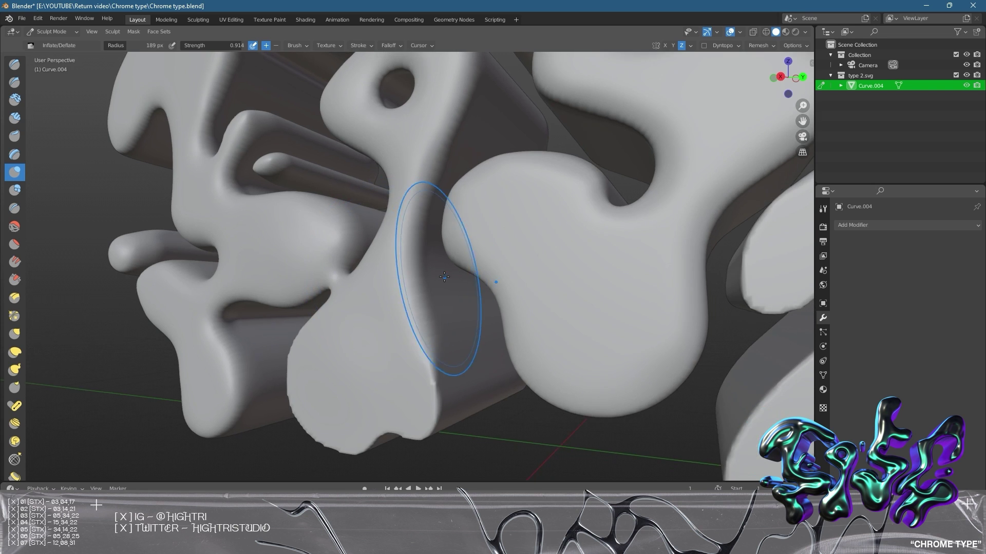
key("KP_3")
Reduce the Inflate/Deflate brush radius to 36 px
key("bracketleft")
key("bracketleft")
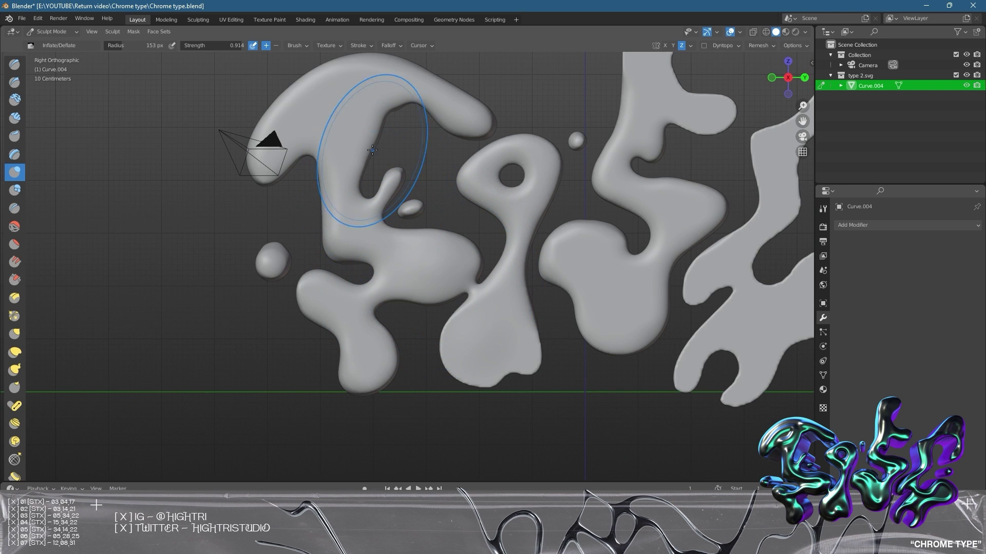
key("bracketleft")
key("bracketleft")
key("bracketleft")
key("bracketleft")
key("bracketleft")
key("bracketleft")
key("bracketleft")
key("bracketleft")
key("bracketleft")
Try raising a thin inflated ridge along the first letter's top arc
mouse_move(440, 102)
left_mouse_down()
mouse_move(311, 104)
mouse_move(302, 121)
left_mouse_up()
key("ctrl+z")
middle_click_drag(378, 158, 442, 306, "shift")
scroll(442, 306, "up", 1)
mouse_move(313, 312)
left_mouse_down()
mouse_move(357, 246)
mouse_move(548, 255)
left_mouse_up()
key("ctrl+z")
mouse_move(309, 270)
left_mouse_down()
mouse_move(409, 198)
mouse_move(306, 315)
mouse_move(336, 264)
mouse_move(403, 217)
mouse_move(655, 382)
left_mouse_up()
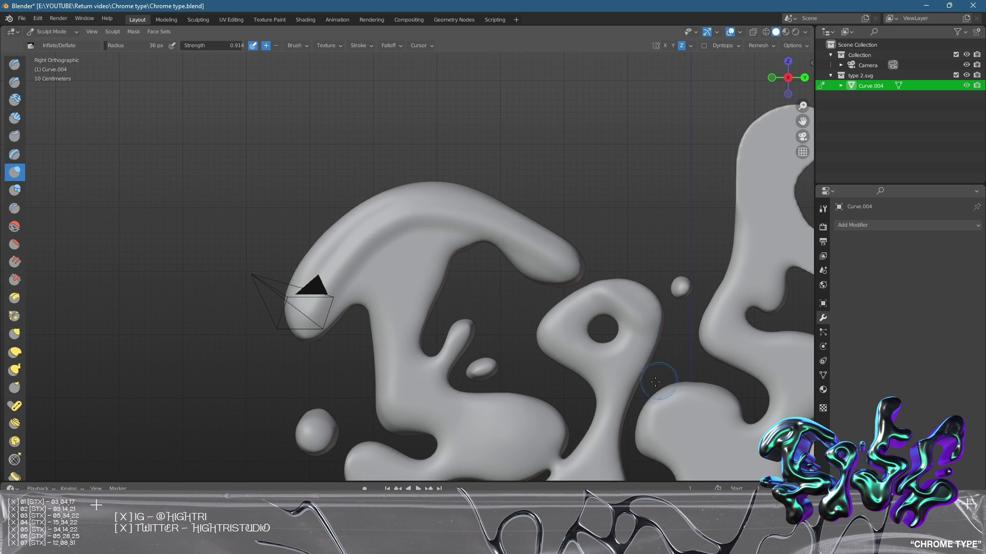
key("ctrl+z")
Inflate ridges around the second letter's hole, down its waist into the lower bowl, and through the third letter's lower bowl and middle bend
middle_click_drag(582, 319, 481, 278, "shift")
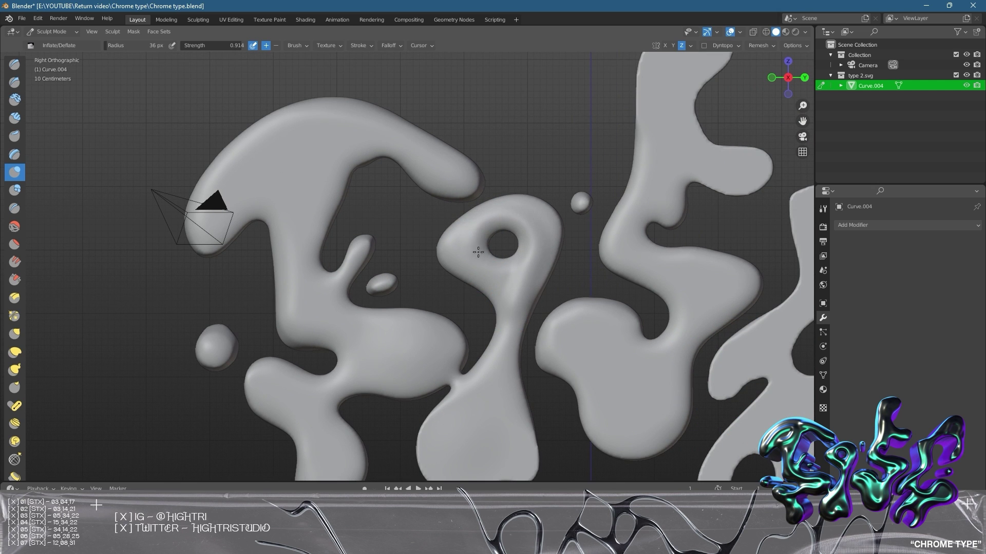
middle_click_drag(484, 392, 491, 269, "shift")
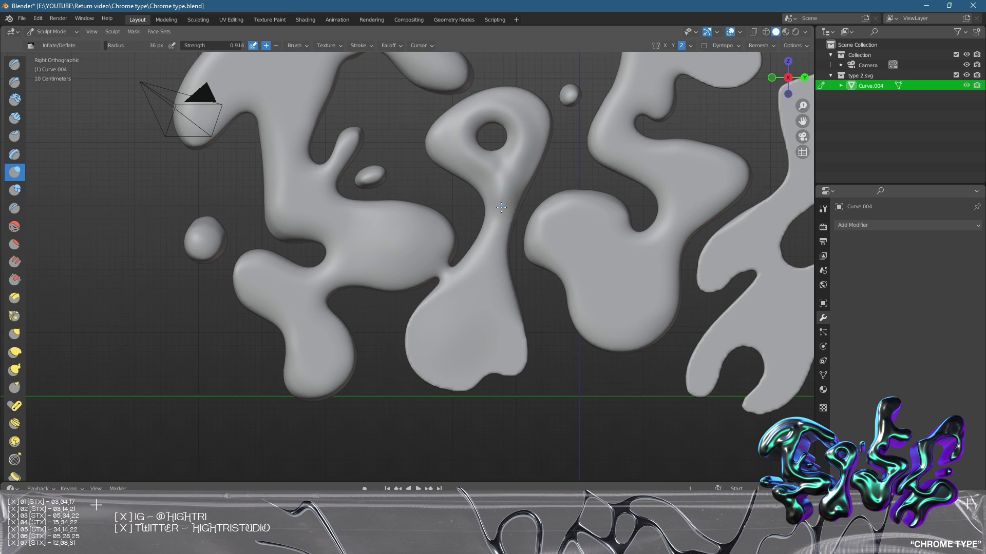
mouse_move(488, 264)
left_mouse_down()
mouse_move(452, 308)
mouse_move(439, 359)
left_mouse_up()
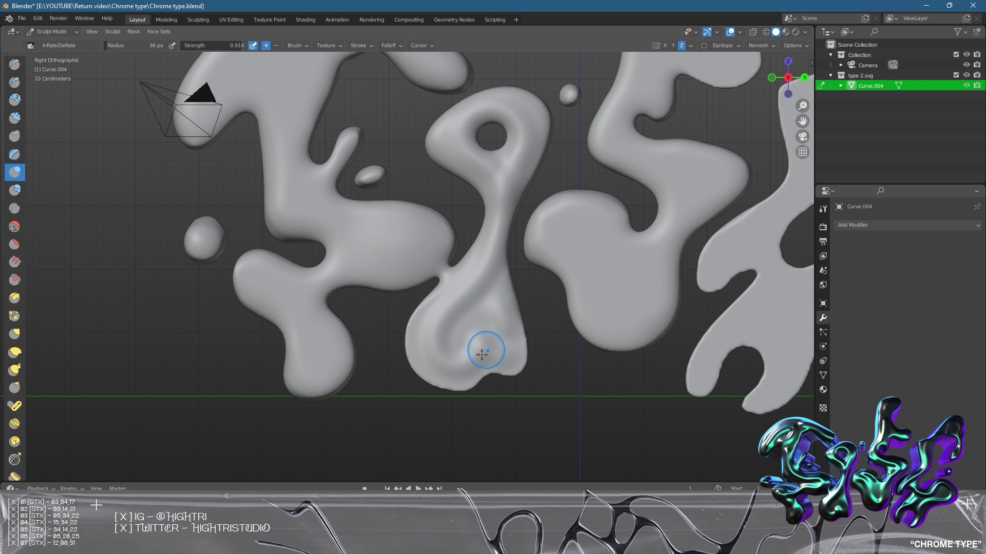
middle_click_drag(544, 311, 432, 289, "shift")
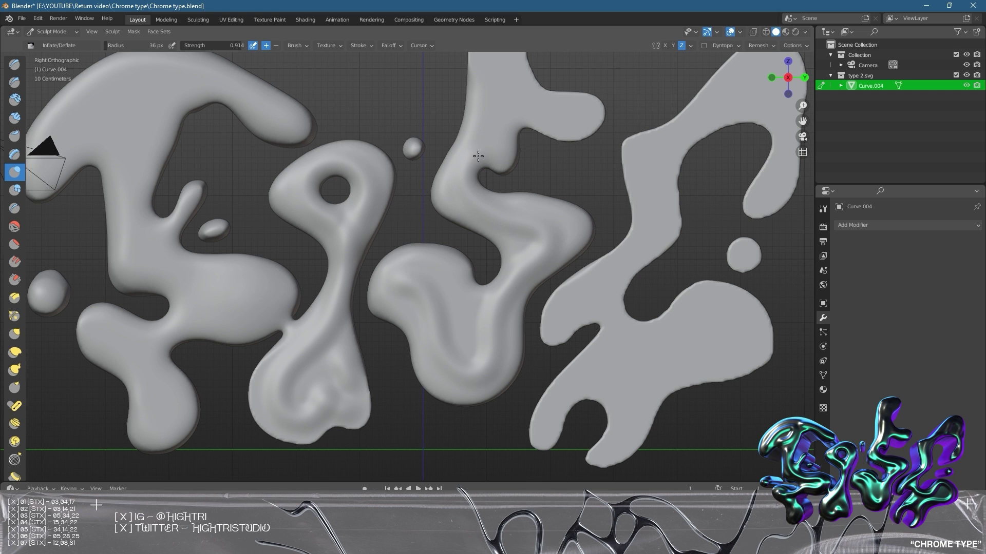
Inflate ridges up the third letter's stem, into its top hook and along its side arm
mouse_move(501, 57)
middle_mouse_down("shift")
mouse_move(514, 139)
mouse_move(547, 233)
middle_mouse_up("shift")
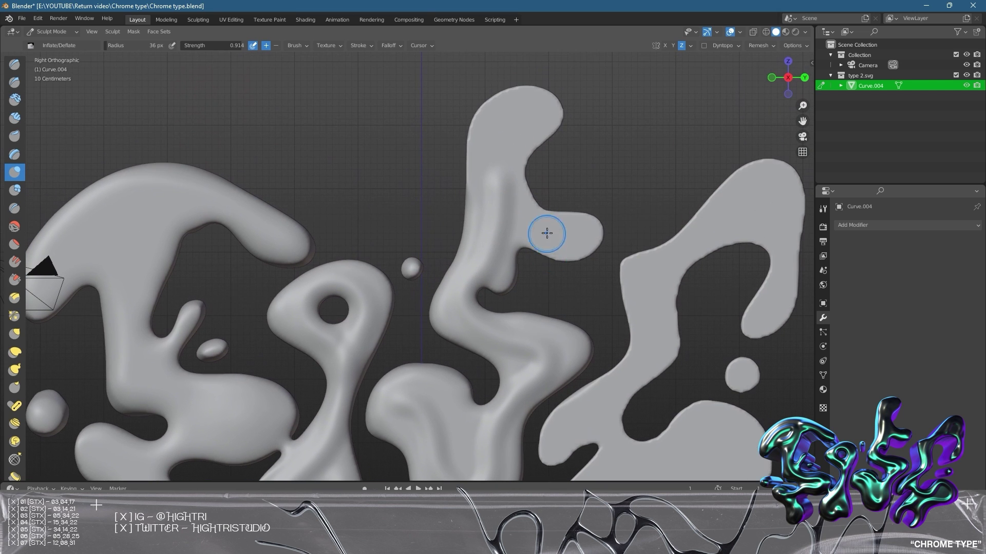
mouse_move(516, 150)
left_mouse_down()
mouse_move(500, 136)
mouse_move(538, 168)
left_mouse_up()
left_click_drag(586, 231, 528, 227)
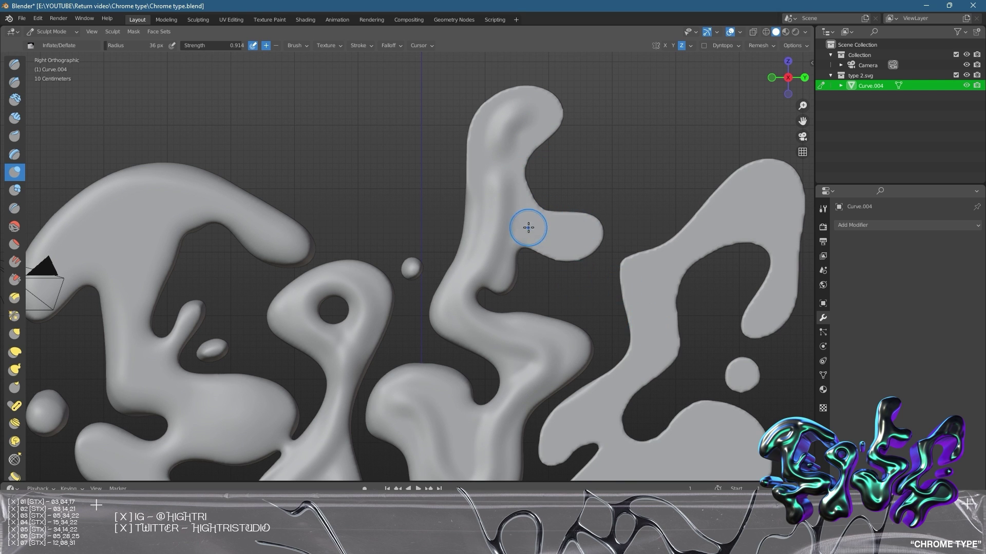
Inflate a continuous ridge from the first letter's lower leg through its middle bowl and up its stem
middle_click_drag(494, 349, 582, 177, "shift")
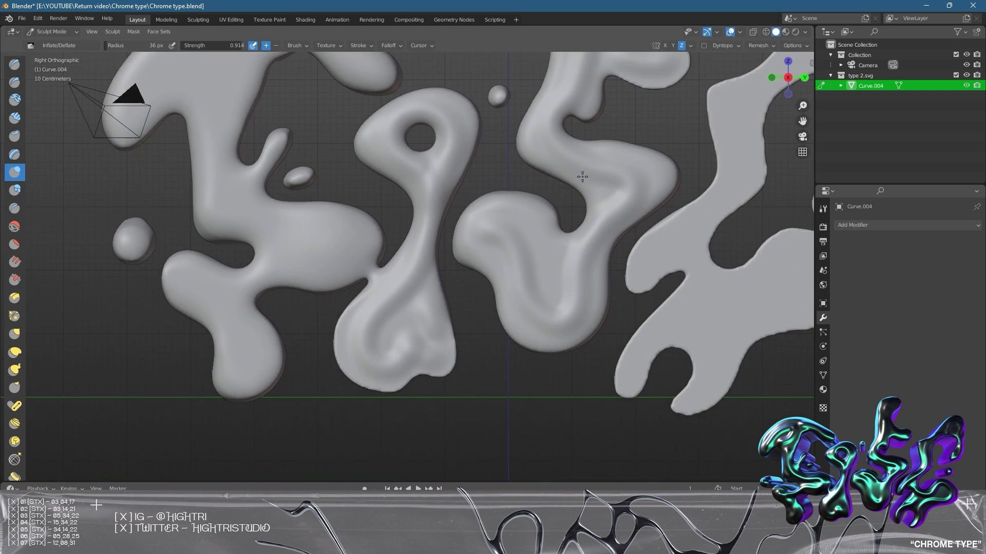
middle_click_drag(330, 322, 410, 297, "shift")
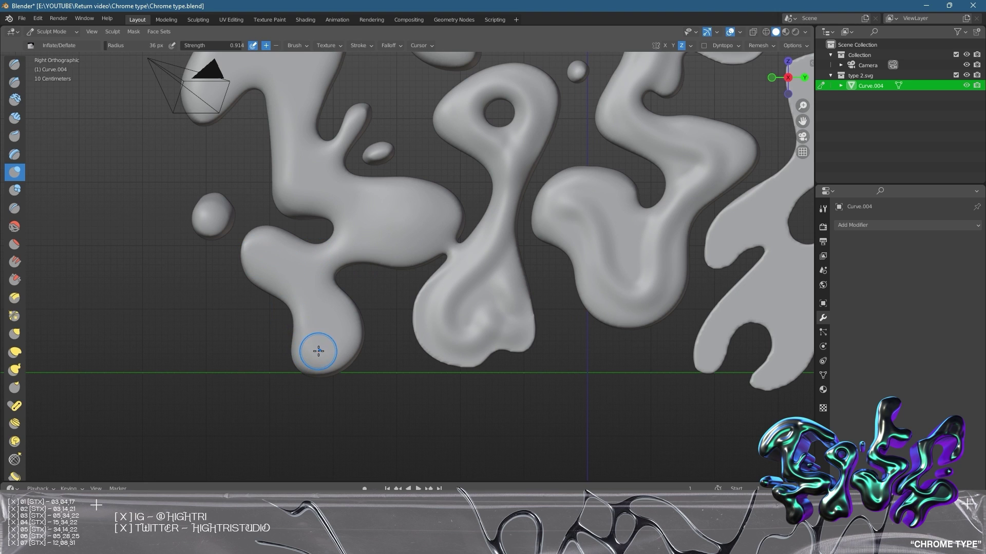
mouse_move(318, 352)
left_mouse_down()
mouse_move(325, 307)
mouse_move(267, 258)
left_mouse_up()
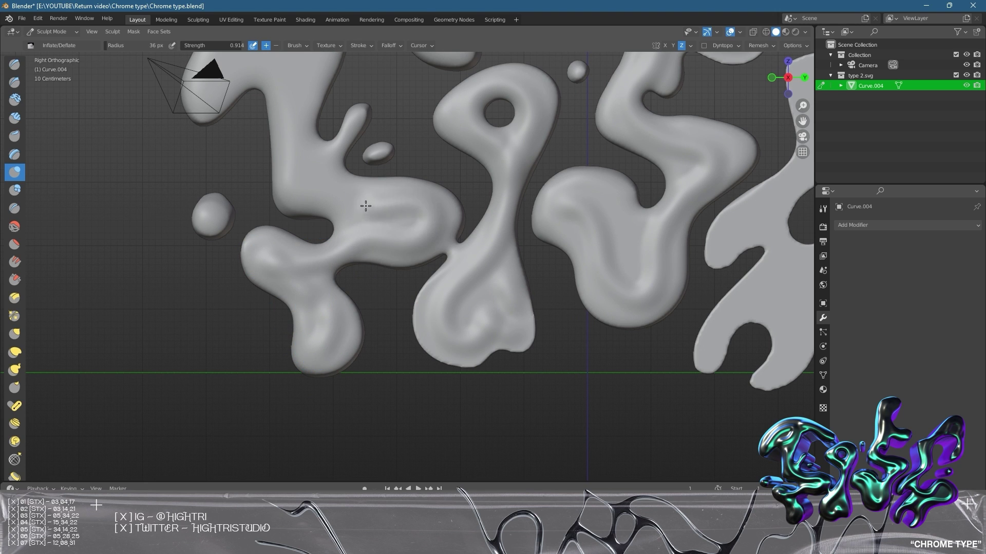
middle_click_drag(361, 129, 455, 328, "shift")
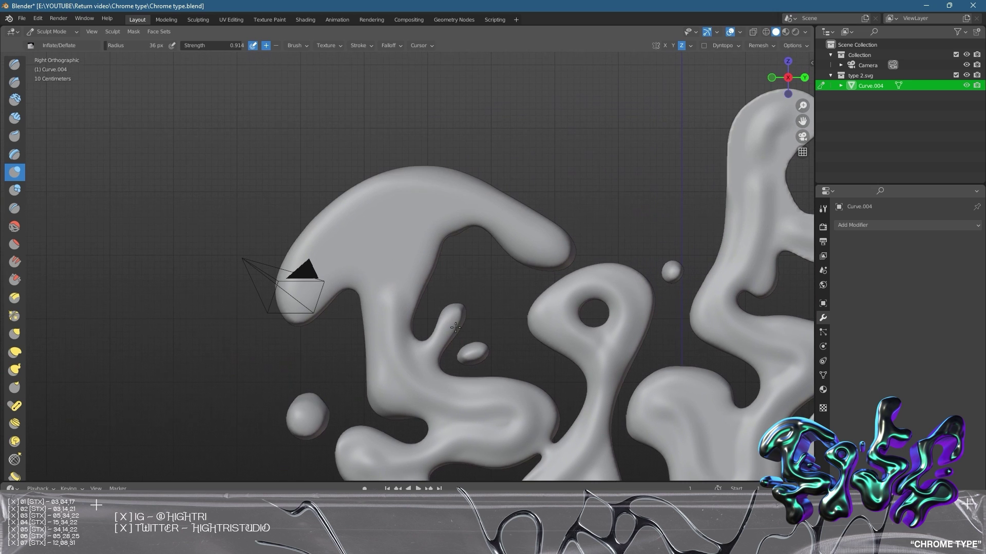
Raise a looping inflated ridge inside the first letter's top arc, undoing and redrawing the strokes as needed
mouse_move(375, 268)
left_mouse_down()
mouse_move(411, 232)
mouse_move(319, 244)
left_mouse_up()
key("ctrl+z")
mouse_move(310, 282)
left_mouse_down()
mouse_move(337, 234)
mouse_move(427, 206)
mouse_move(391, 249)
left_mouse_up()
key("ctrl+z")
mouse_move(313, 286)
left_mouse_down()
mouse_move(413, 211)
mouse_move(389, 261)
left_mouse_up()
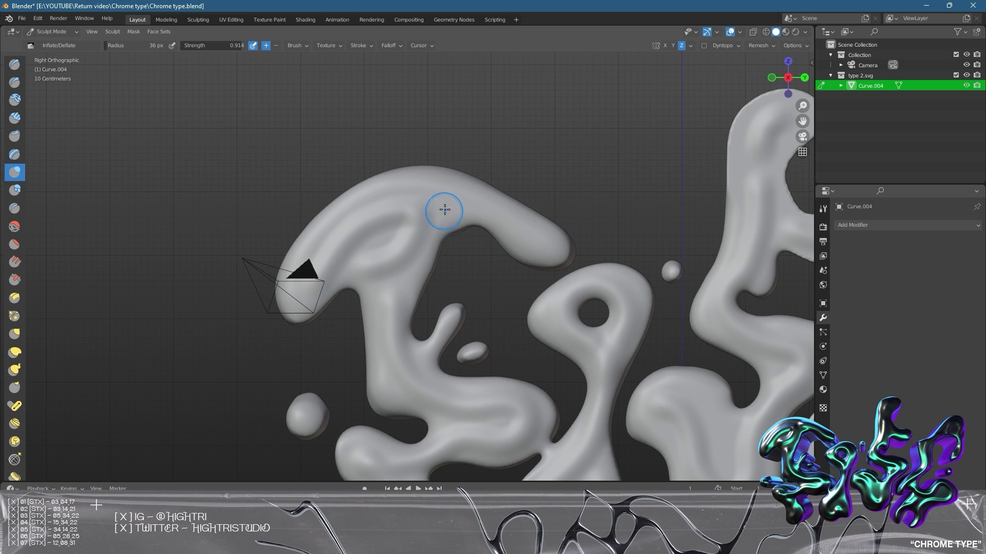
Try inflating a ridge from the fourth letter's hanging tip up into its top arch
scroll(586, 338, "down", 2)
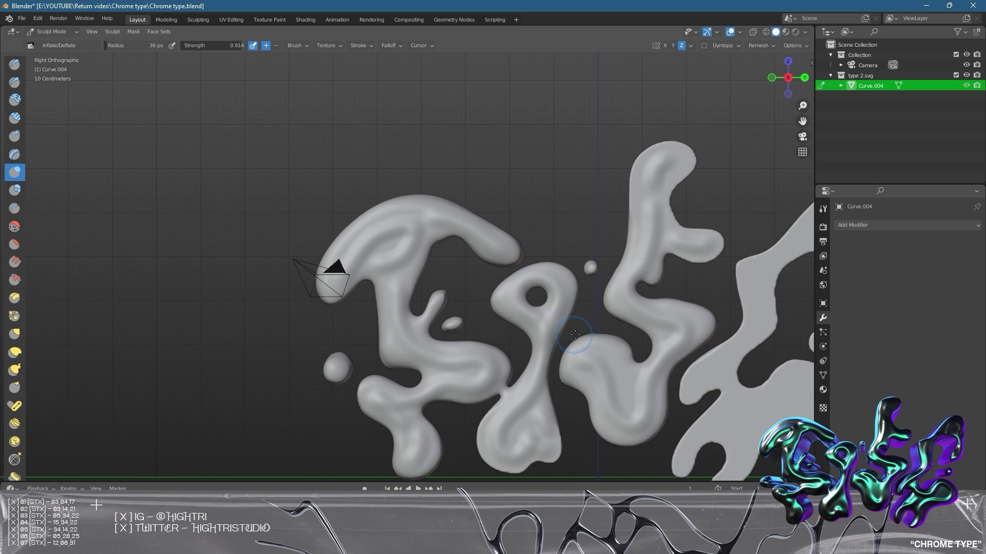
mouse_move(583, 337)
middle_mouse_down("shift")
mouse_move(468, 256)
mouse_move(418, 258)
middle_mouse_up("shift")
scroll(541, 302, "up", 3)
middle_click_drag(581, 323, 352, 334, "shift")
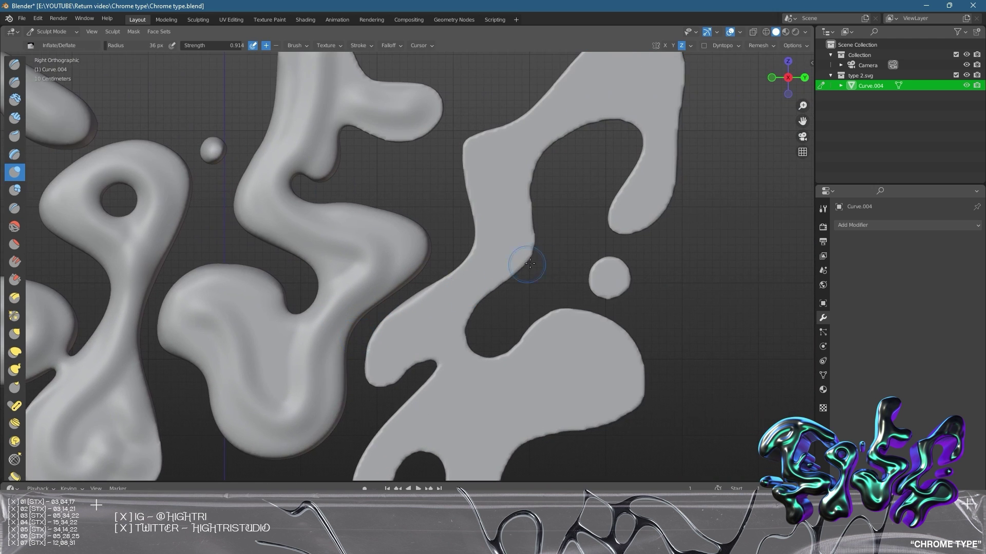
middle_click_drag(609, 211, 513, 240, "shift")
left_click_drag(531, 245, 554, 215)
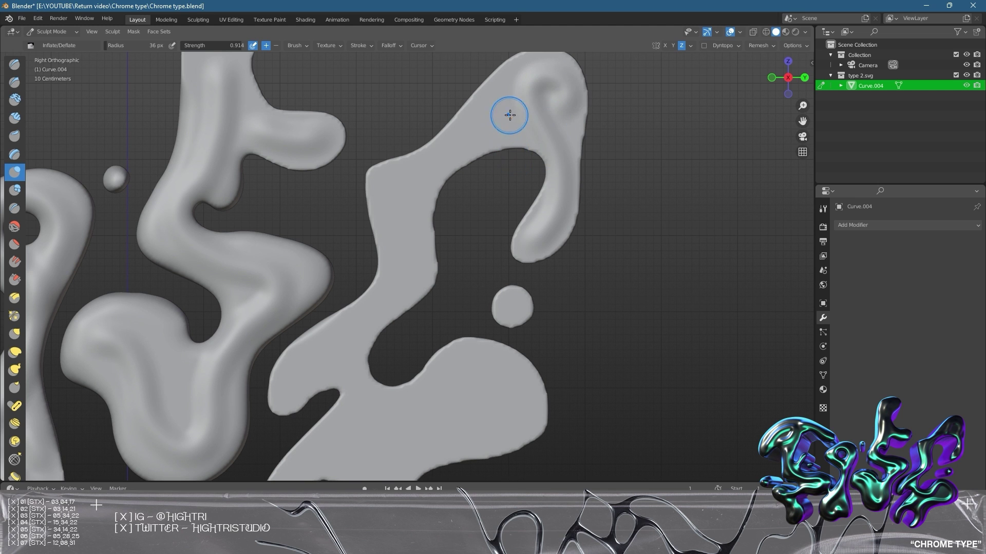
scroll(510, 185, "down", 2)
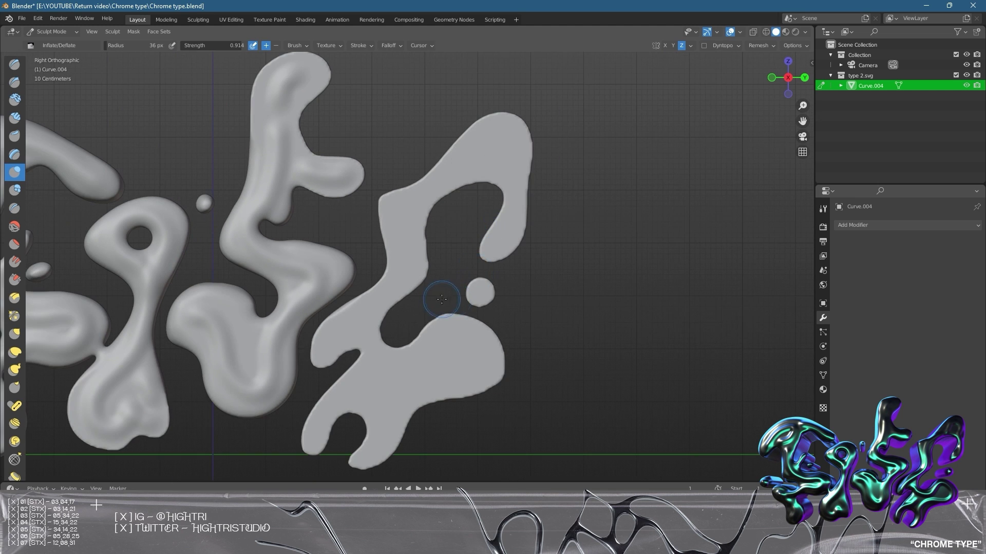
Smooth the edges of the third letter's top hook, side arm and upper stem with the Smooth brush at a 128 px radius
scroll(445, 204, "up", 3)
scroll(445, 204, "up", 3, "shift")
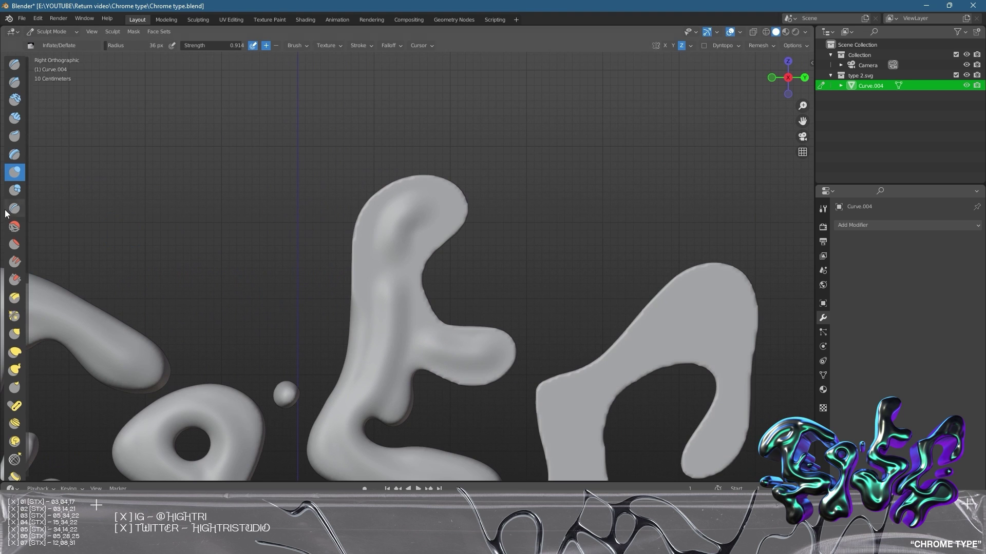
left_click(14, 226)
scroll(450, 275, "up", 2)
middle_click_drag(450, 275, 322, 308, "shift")
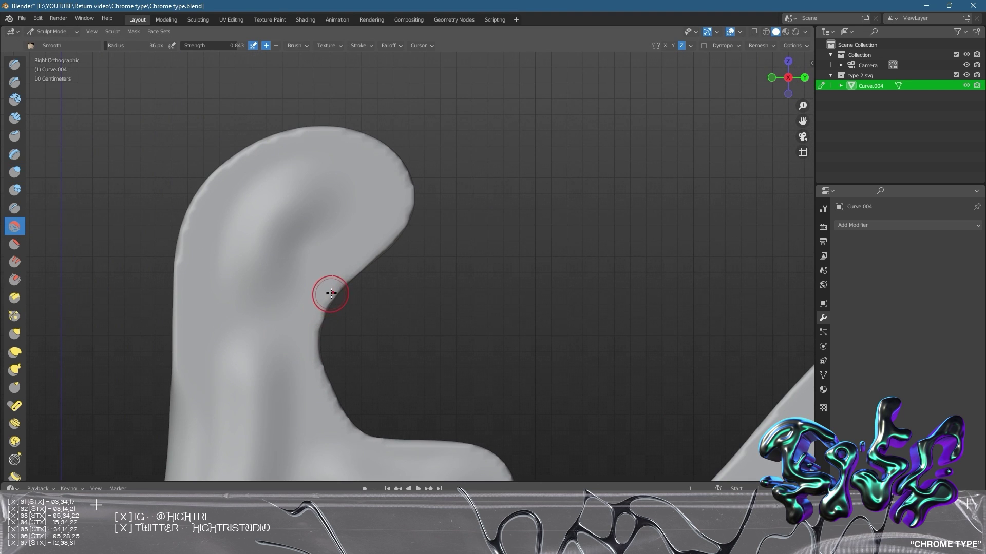
key("bracketright")
key("bracketright")
key("bracketright")
key("bracketright")
key("bracketright")
key("bracketright")
key("bracketright")
key("bracketright")
key("bracketright")
key("bracketright")
key("bracketright")
key("bracketright")
mouse_move(326, 304)
left_mouse_down()
mouse_move(363, 240)
mouse_move(385, 159)
mouse_move(246, 147)
mouse_move(181, 286)
left_mouse_up()
middle_click_drag(321, 276, 452, 158, "shift")
mouse_move(360, 69)
left_mouse_down()
mouse_move(319, 118)
mouse_move(301, 304)
left_mouse_up()
mouse_move(451, 220)
left_mouse_down()
mouse_move(456, 287)
mouse_move(616, 360)
mouse_move(541, 437)
mouse_move(472, 417)
left_mouse_up()
middle_click_drag(490, 383, 681, 211, "shift")
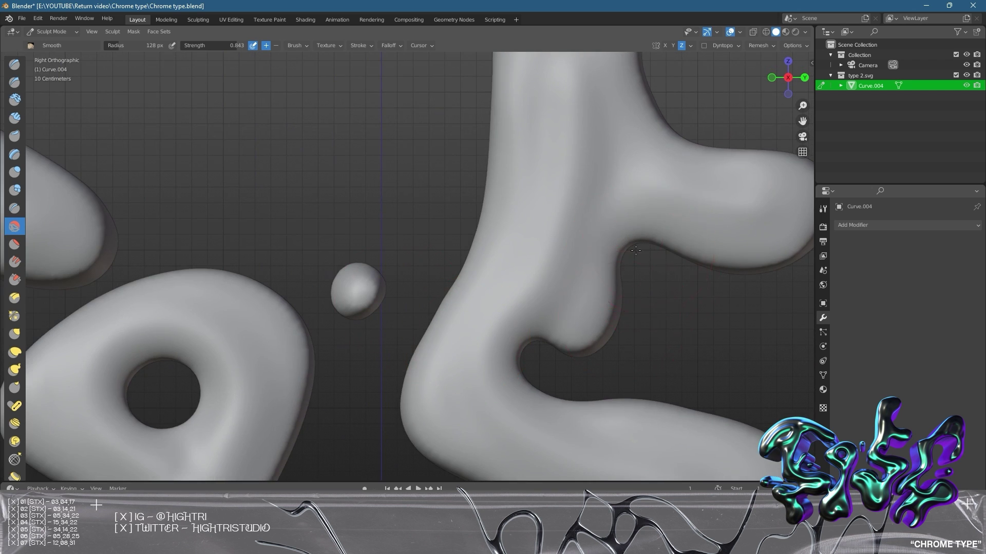
Smooth the edges of the third letter's notch, middle bend and lower bowl
mouse_move(636, 250)
left_mouse_down()
mouse_move(570, 349)
mouse_move(507, 342)
left_mouse_up()
middle_click_drag(669, 426, 308, 239, "shift")
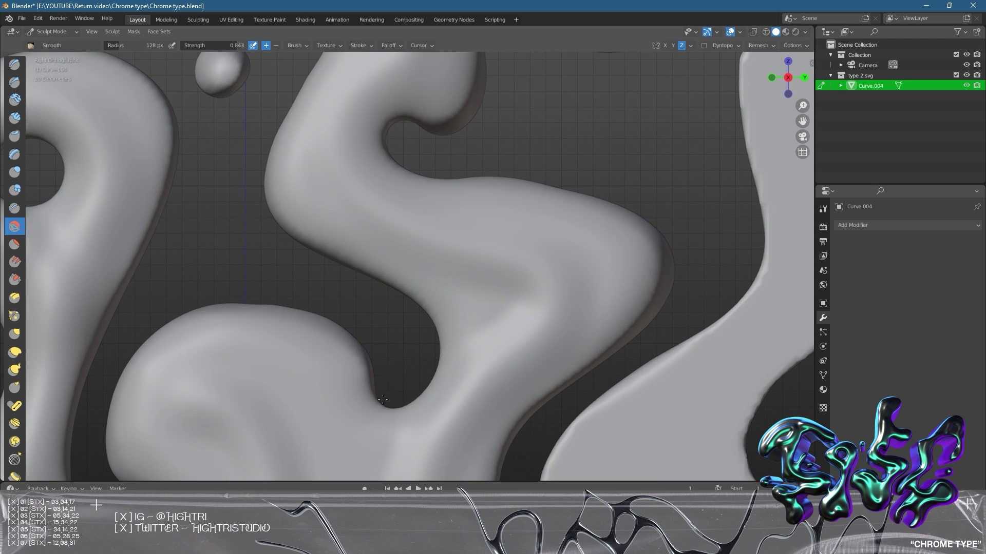
middle_click_drag(383, 399, 581, 128, "shift")
middle_click_drag(382, 282, 347, 266, "shift")
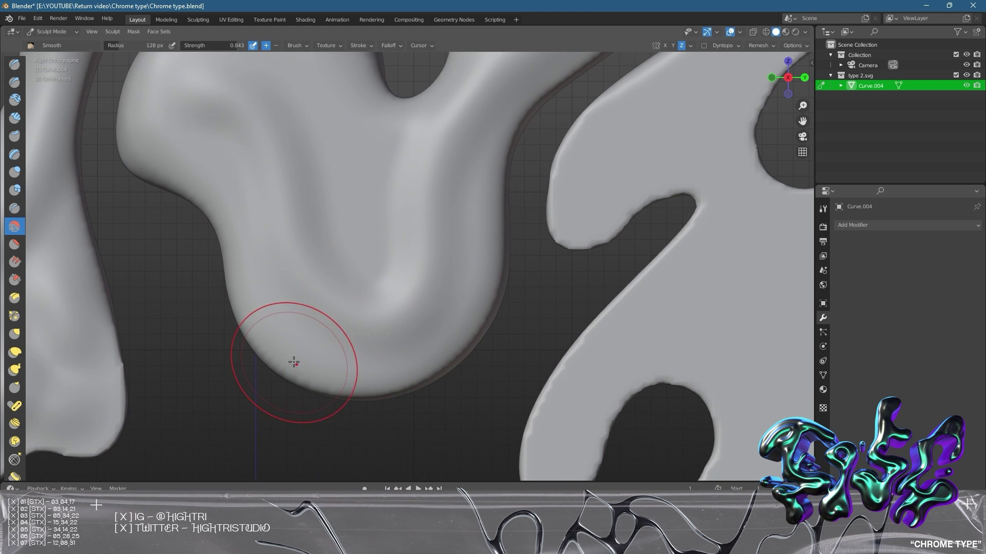
mouse_move(290, 360)
left_mouse_down()
mouse_move(375, 378)
mouse_move(485, 308)
mouse_move(507, 201)
left_mouse_up()
middle_click_drag(509, 184, 325, 351, "shift")
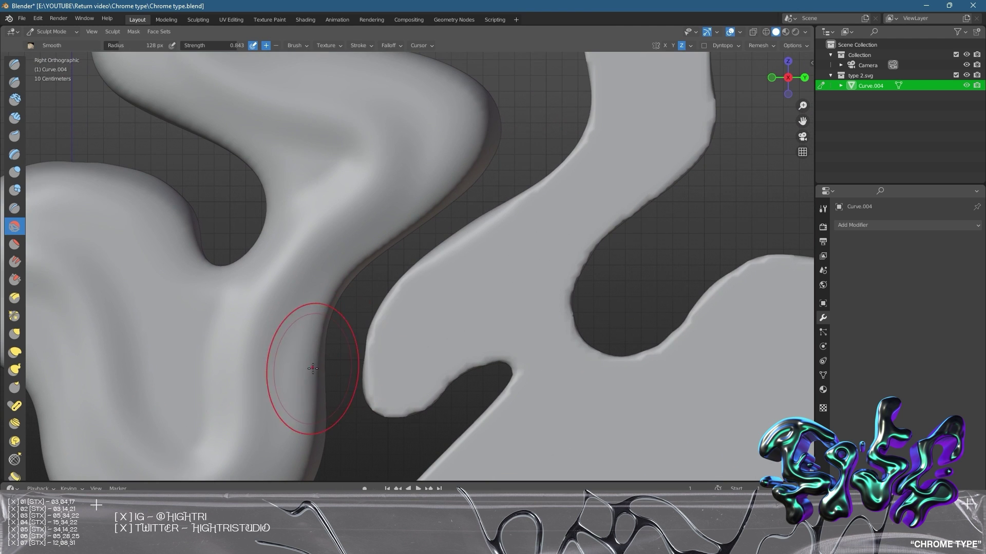
Smooth and round the edges of the fourth letter's side branch and two lower legs
mouse_move(312, 367)
left_mouse_down()
mouse_move(394, 269)
mouse_move(380, 330)
mouse_move(514, 391)
mouse_move(457, 448)
left_mouse_up()
mouse_move(530, 388)
middle_mouse_down("shift")
mouse_move(574, 213)
mouse_move(607, 174)
middle_mouse_up("shift")
mouse_move(605, 177)
left_mouse_down()
mouse_move(436, 373)
mouse_move(424, 451)
left_mouse_up()
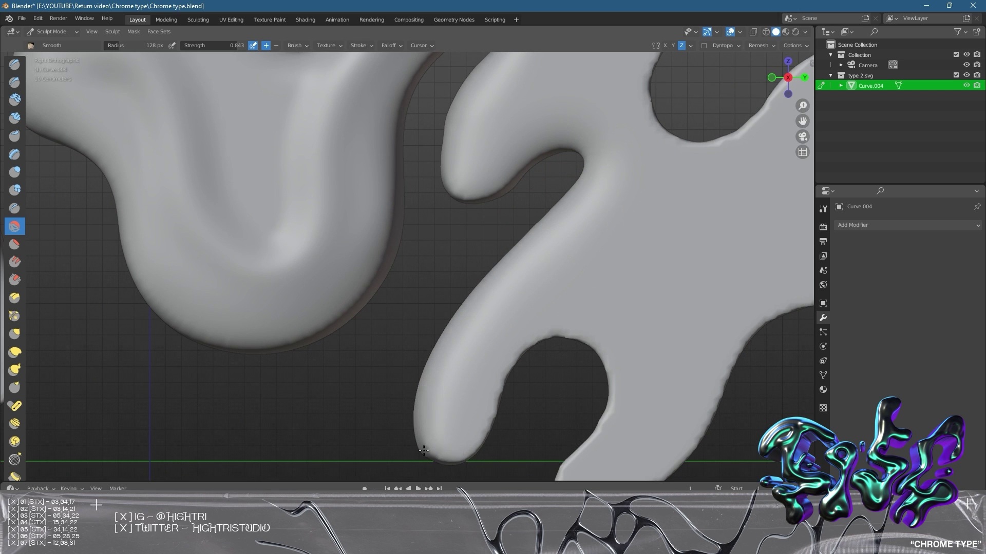
mouse_move(485, 441)
left_mouse_down()
mouse_move(520, 350)
mouse_move(581, 336)
mouse_move(613, 400)
left_mouse_up()
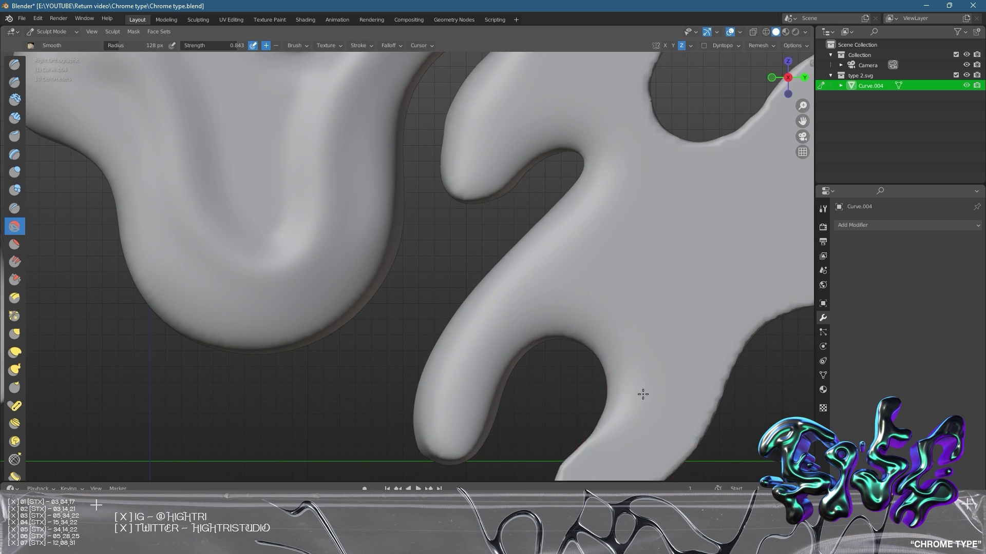
middle_click_drag(642, 396, 634, 273, "shift")
mouse_move(626, 274)
left_mouse_down()
mouse_move(594, 300)
mouse_move(565, 346)
mouse_move(606, 370)
mouse_move(678, 333)
left_mouse_up()
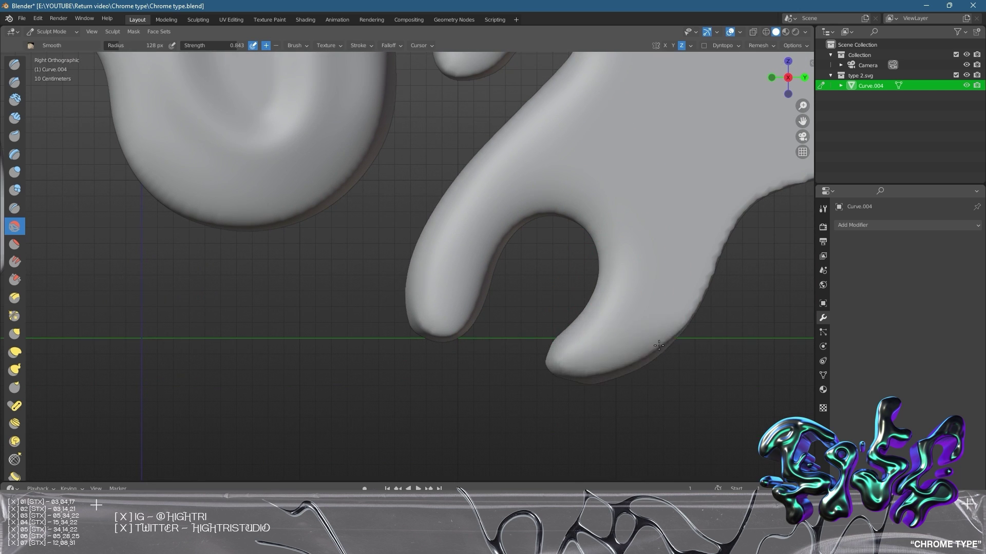
Smooth the fourth letter's lower edge, around its large bowl and into the inner notch
middle_click_drag(625, 300, 304, 310, "shift")
mouse_move(304, 310)
left_mouse_down()
mouse_move(340, 330)
mouse_move(379, 319)
mouse_move(403, 247)
mouse_move(441, 205)
mouse_move(503, 183)
mouse_move(634, 166)
left_mouse_up()
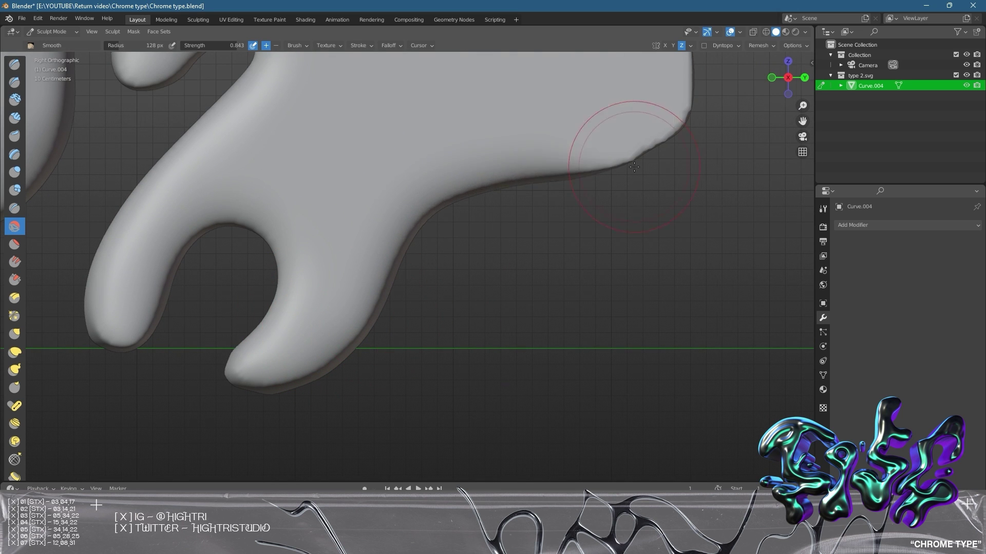
middle_click_drag(634, 166, 275, 282, "shift")
mouse_move(275, 282)
left_mouse_down()
mouse_move(360, 267)
mouse_move(385, 205)
mouse_move(385, 142)
mouse_move(349, 98)
left_mouse_up()
middle_click_drag(274, 94, 421, 252, "shift")
mouse_move(510, 276)
left_mouse_down()
mouse_move(469, 236)
mouse_move(362, 211)
mouse_move(301, 247)
mouse_move(252, 295)
mouse_move(188, 300)
mouse_move(169, 242)
mouse_move(246, 153)
left_mouse_up()
Smooth the inner edge of the fourth letter's stem and arch, continuing around the hanging tip
mouse_move(246, 160)
middle_mouse_down("shift")
mouse_move(320, 312)
mouse_move(355, 360)
middle_mouse_up("shift")
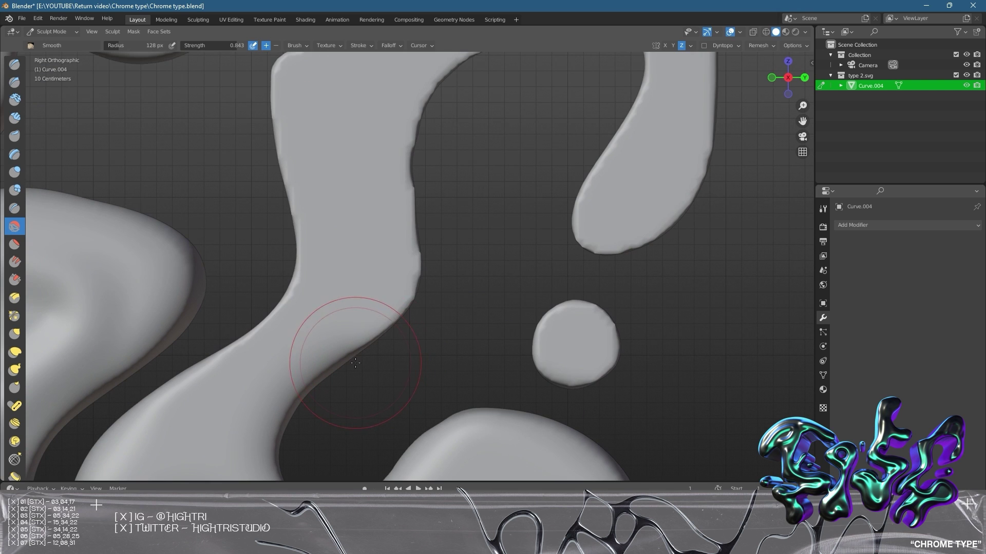
mouse_move(355, 362)
left_mouse_down()
mouse_move(403, 287)
mouse_move(425, 115)
left_mouse_up()
mouse_move(425, 115)
middle_mouse_down("shift")
mouse_move(422, 179)
mouse_move(310, 226)
middle_mouse_up("shift")
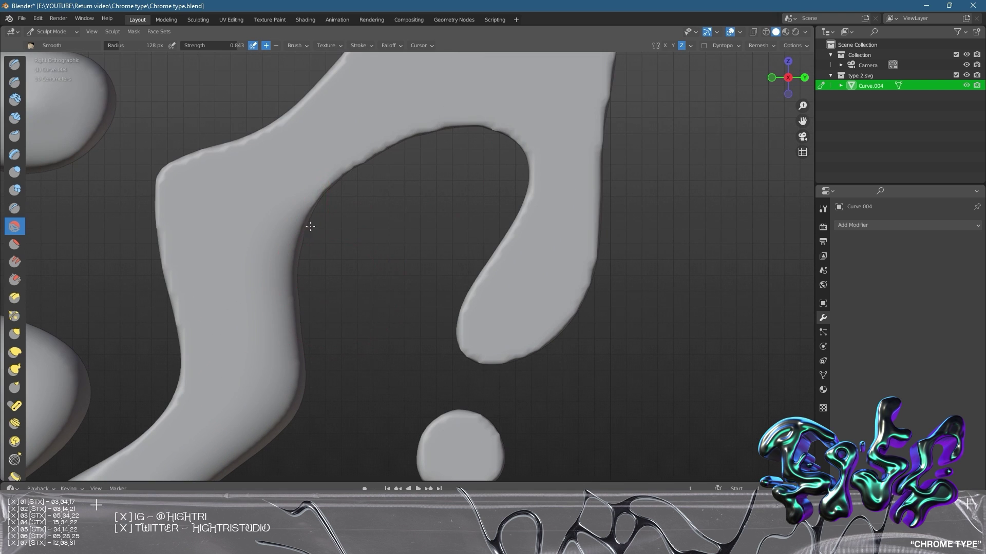
mouse_move(310, 227)
left_mouse_down()
mouse_move(370, 159)
mouse_move(485, 129)
mouse_move(526, 174)
mouse_move(477, 339)
mouse_move(560, 329)
mouse_move(583, 205)
left_mouse_up()
middle_click_drag(584, 205, 435, 363, "shift")
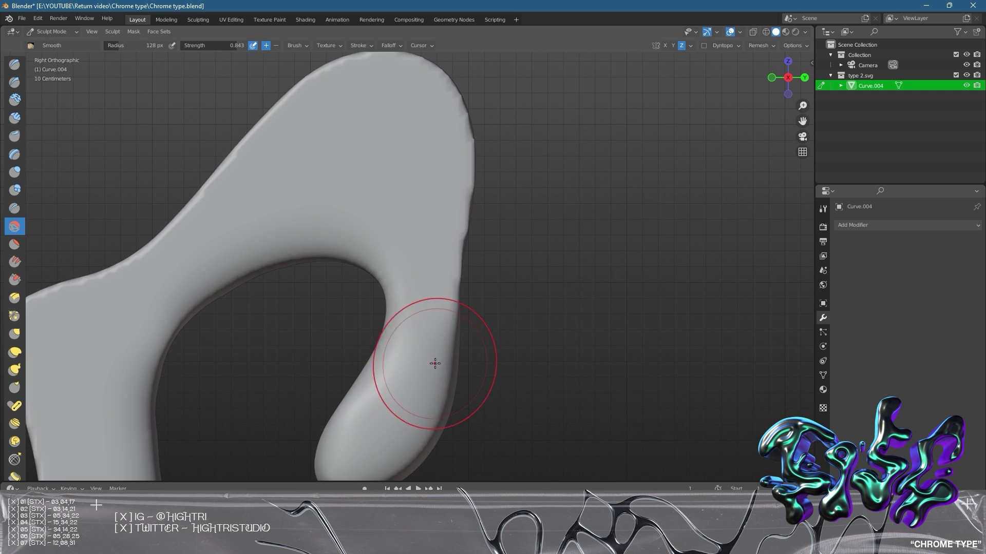
Smooth the outer edge of the fourth letter's top arch down to its shoulder corner
mouse_move(434, 363)
left_mouse_down()
mouse_move(463, 170)
mouse_move(444, 84)
mouse_move(380, 56)
mouse_move(285, 103)
mouse_move(115, 260)
left_mouse_up()
middle_click_drag(115, 260, 457, 196, "shift")
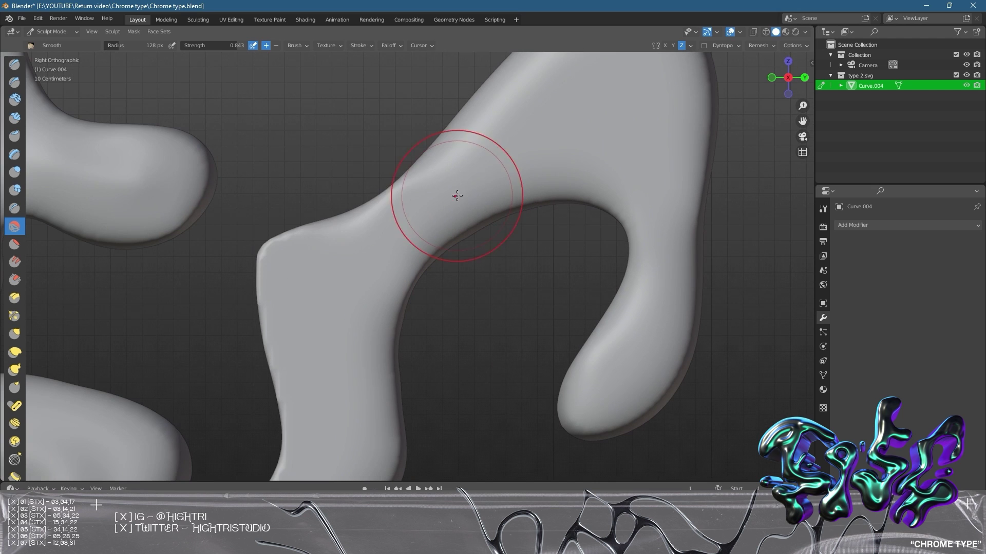
mouse_move(457, 195)
left_mouse_down()
mouse_move(412, 174)
mouse_move(327, 216)
left_mouse_up()
left_click_drag(259, 248, 334, 219)
Smooth the outer side of the fourth letter's stem down into the side branch
middle_click_drag(367, 343, 369, 231, "shift")
mouse_move(275, 154)
left_mouse_down()
mouse_move(281, 271)
mouse_move(260, 398)
left_mouse_up()
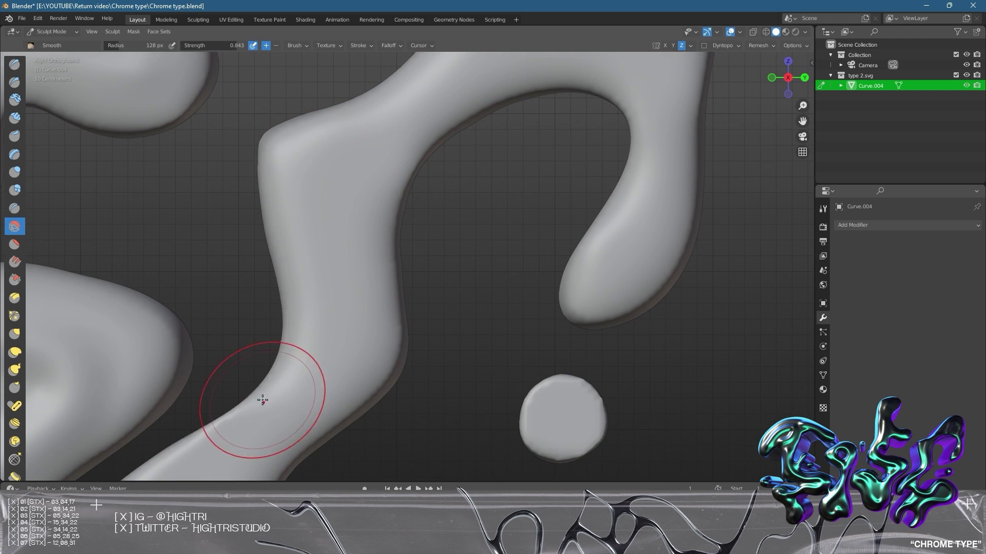
middle_click_drag(276, 378, 414, 255, "shift")
mouse_move(215, 452)
left_mouse_down()
mouse_move(265, 388)
mouse_move(420, 246)
left_mouse_up()
middle_click_drag(385, 393, 409, 262, "shift")
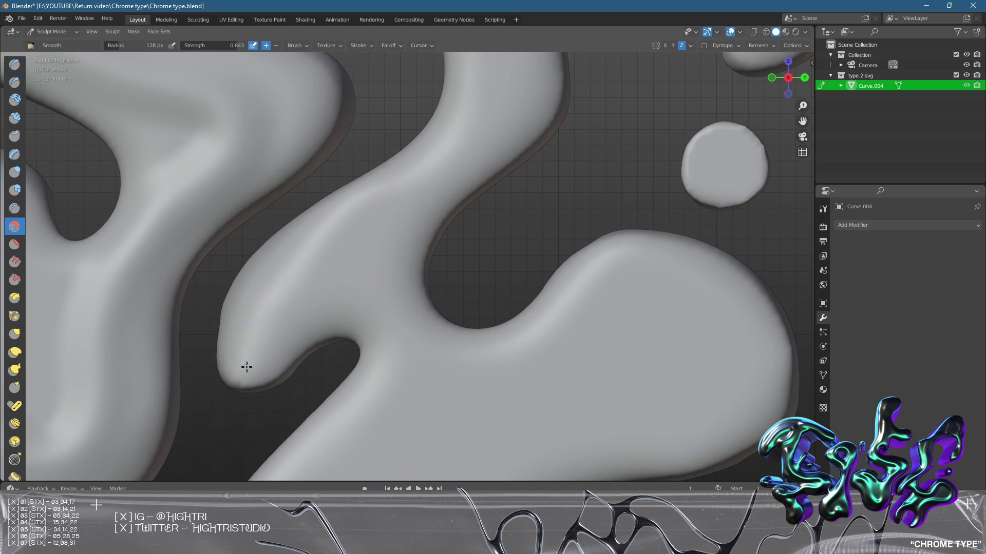
Smooth the rough edge of the separate dot beside the fourth letter into a rounded blob
middle_click_drag(720, 154, 451, 231, "shift")
mouse_move(422, 224)
left_mouse_down()
mouse_move(455, 211)
mouse_move(486, 220)
left_mouse_up()
scroll(488, 377, "down", 8)
middle_click_drag(480, 401, 561, 339, "shift")
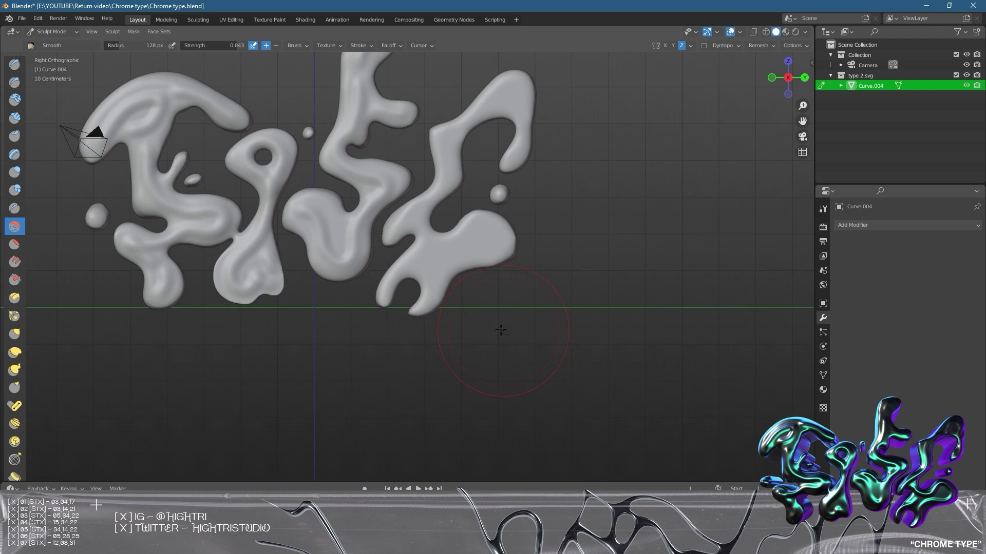
Smooth the rough edges around the second letter's lower bowl
scroll(411, 347, "up", 3)
middle_click_drag(411, 347, 563, 352, "shift")
scroll(354, 333, "up", 4)
middle_click_drag(353, 333, 449, 280, "shift")
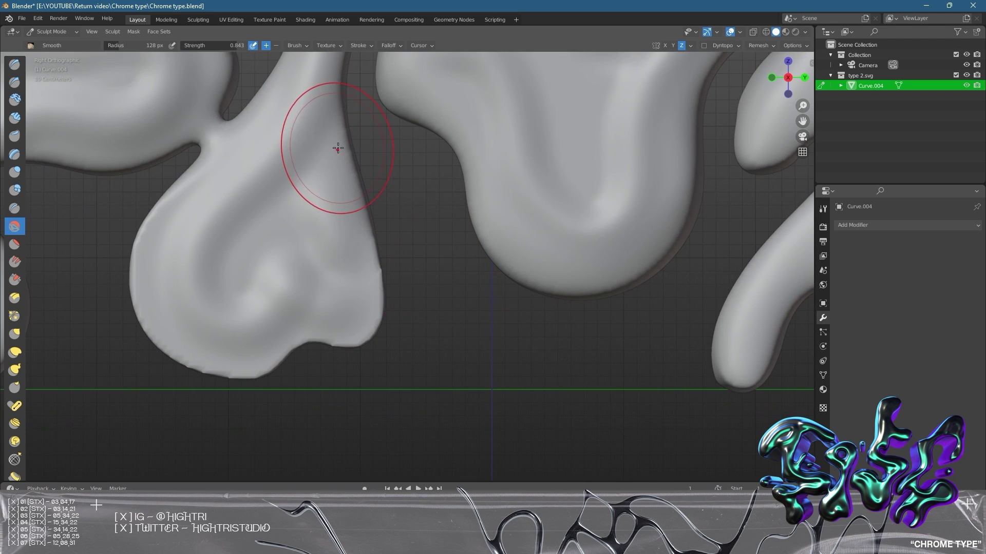
mouse_move(337, 149)
left_mouse_down()
mouse_move(363, 255)
mouse_move(355, 335)
mouse_move(215, 373)
mouse_move(134, 308)
mouse_move(139, 224)
left_mouse_up()
mouse_move(201, 157)
left_mouse_down()
mouse_move(139, 277)
mouse_move(264, 360)
mouse_move(233, 286)
left_mouse_up()
Smooth the second letter's remaining edges, up its neck and around the hole
middle_click_drag(232, 282, 533, 362, "shift")
middle_click_drag(505, 252, 377, 385, "shift")
middle_click_drag(473, 249, 341, 384, "shift")
middle_click_drag(406, 234, 451, 316, "shift")
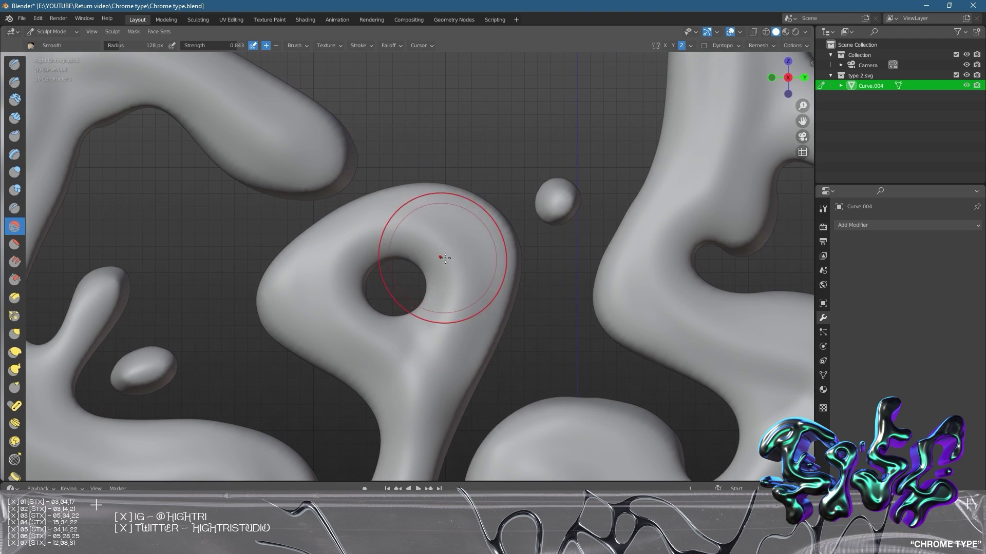
scroll(465, 260, "down", 6)
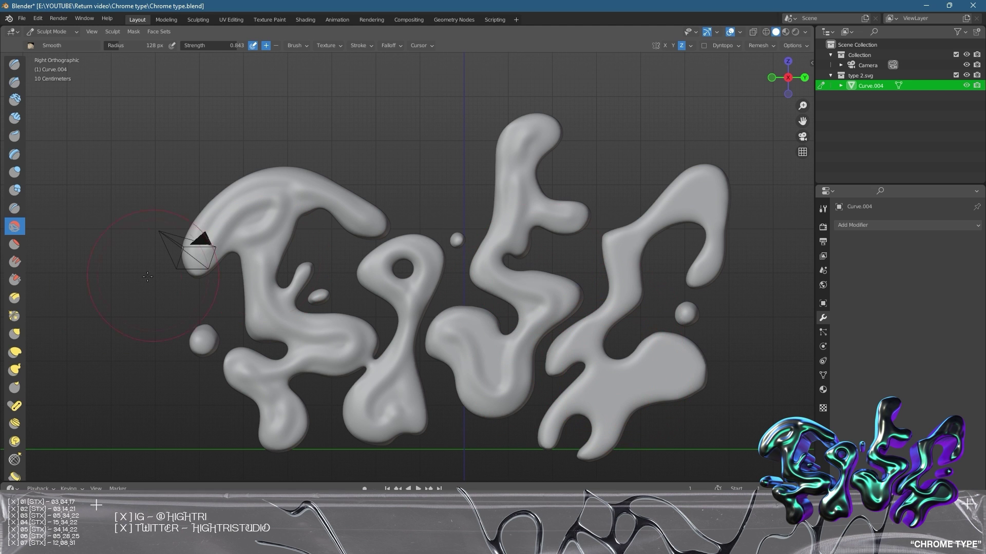
Switch to the Inflate/Deflate brush, reduce its radius to 41 px, and try a ridge down the fourth letter's stem
left_click(15, 175)
scroll(615, 340, "up", 5)
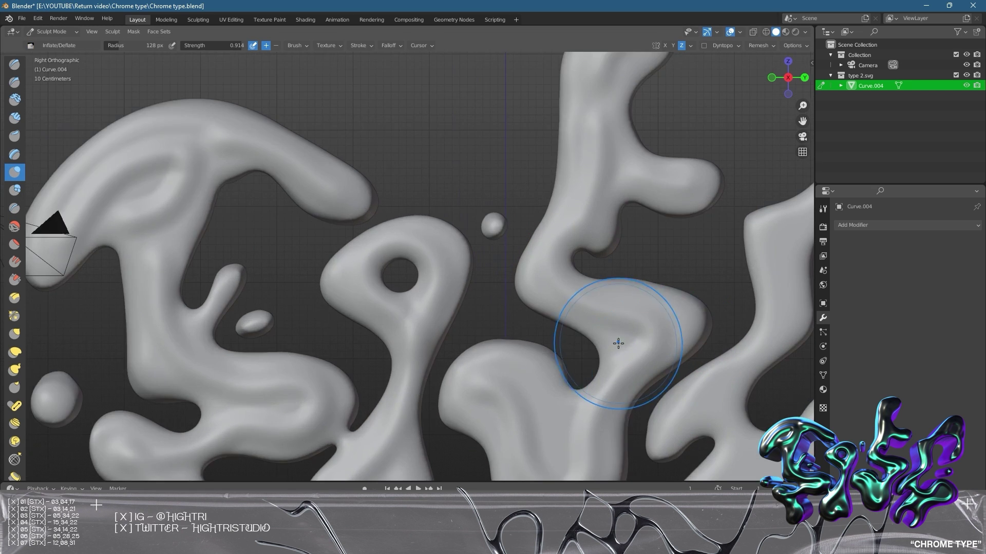
middle_click_drag(616, 341, 246, 237, "shift")
key("bracketleft")
key("bracketleft")
key("bracketleft")
key("bracketleft")
key("bracketleft")
key("bracketleft")
key("bracketleft")
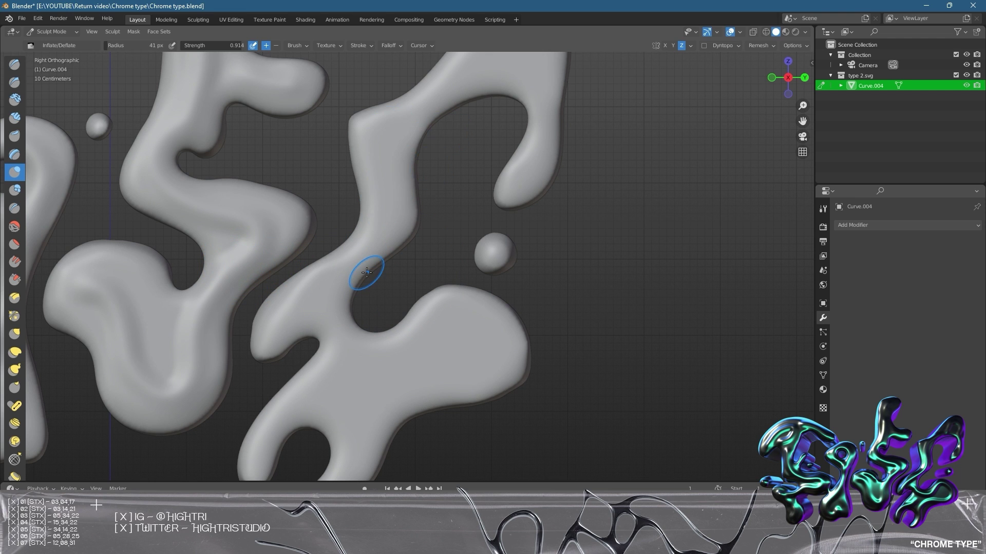
left_click_drag(391, 163, 392, 209)
key("ctrl+z")
Inflate ridges through the fourth letter's arch, hanging tip, stem and branch, then around its large bowl into the lower leg, using a 32 px radius
middle_click_drag(402, 196, 303, 295, "shift")
mouse_move(427, 287)
left_mouse_down()
mouse_move(442, 205)
mouse_move(430, 141)
mouse_move(434, 153)
mouse_move(380, 167)
mouse_move(430, 134)
mouse_move(380, 169)
mouse_move(423, 127)
mouse_move(435, 179)
left_mouse_up()
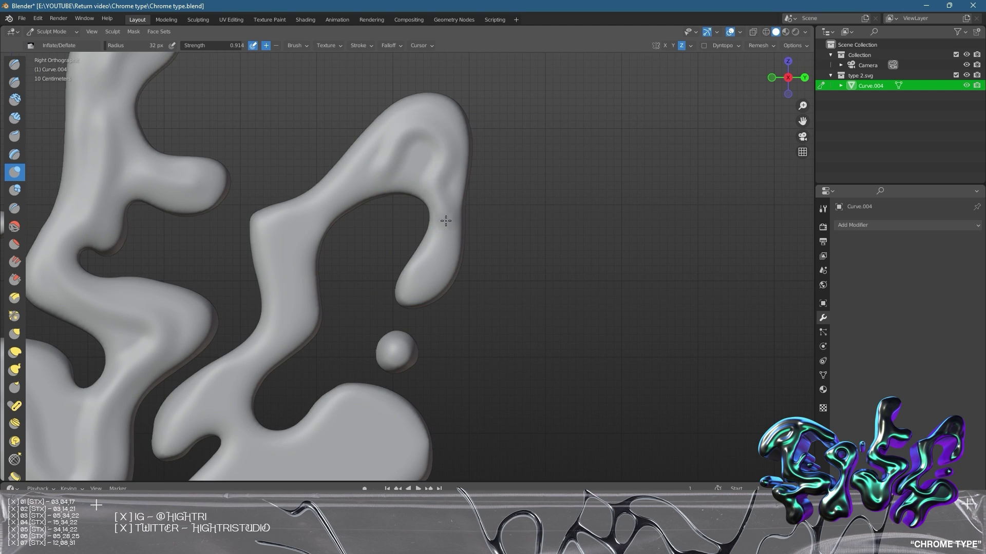
left_click_drag(446, 220, 426, 286)
mouse_move(362, 183)
left_mouse_down()
mouse_move(301, 213)
mouse_move(288, 308)
mouse_move(178, 443)
left_mouse_up()
middle_click_drag(349, 422, 490, 306, "shift")
mouse_move(364, 305)
left_mouse_down()
mouse_move(409, 339)
mouse_move(476, 295)
mouse_move(534, 317)
mouse_move(513, 360)
mouse_move(408, 383)
mouse_move(390, 456)
left_mouse_up()
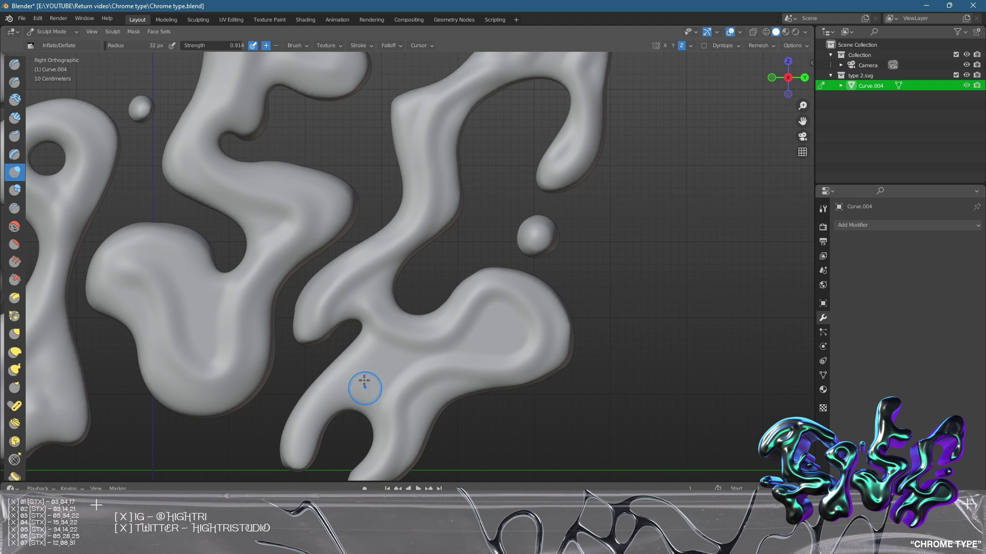
scroll(339, 313, "down", 4)
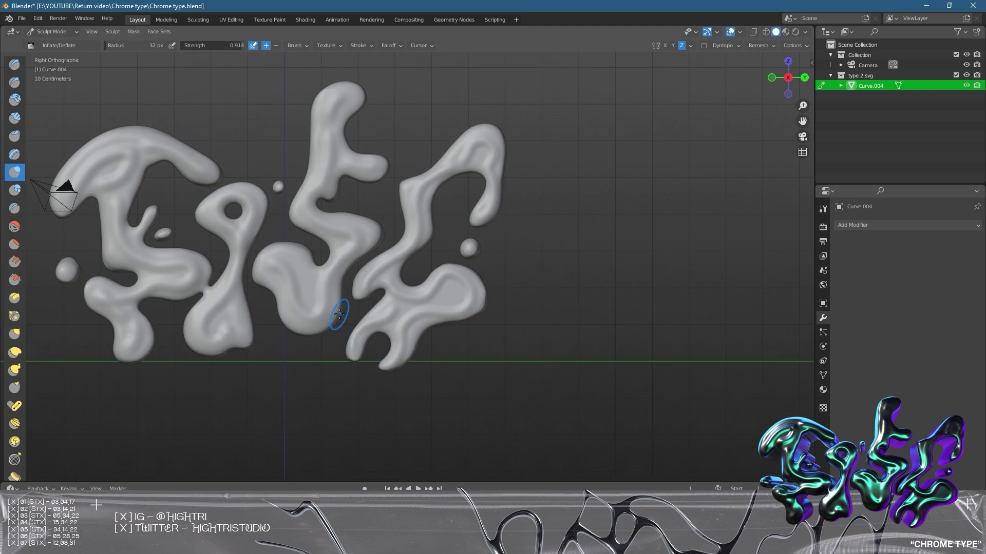
middle_click_drag(339, 314, 489, 328, "shift")
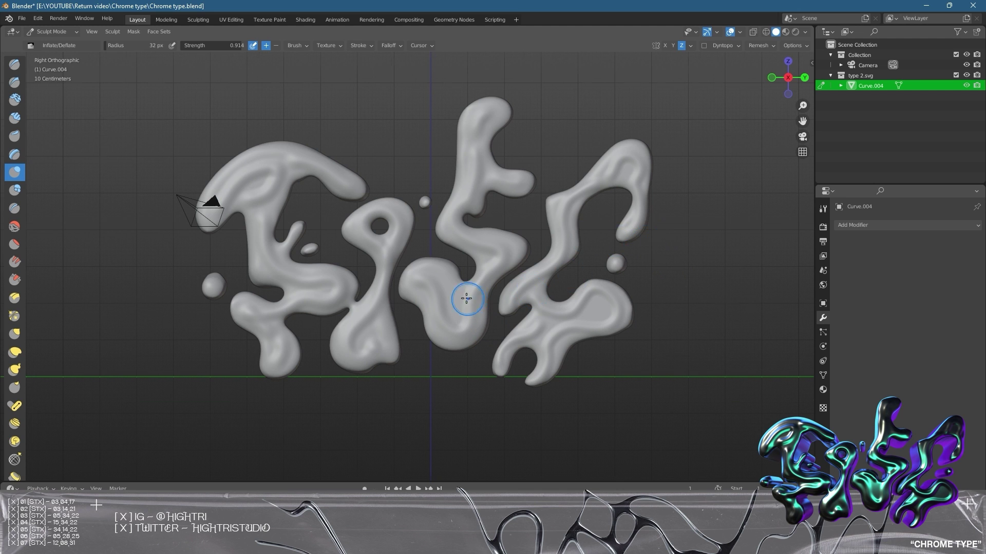
scroll(466, 298, "up", 2)
scroll(422, 280, "up", 3)
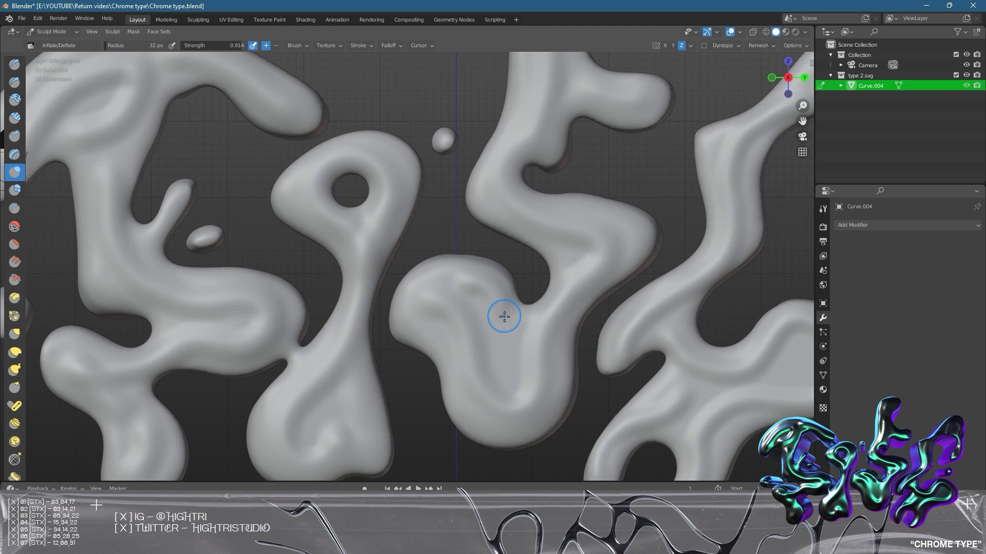
scroll(517, 359, "down", 5)
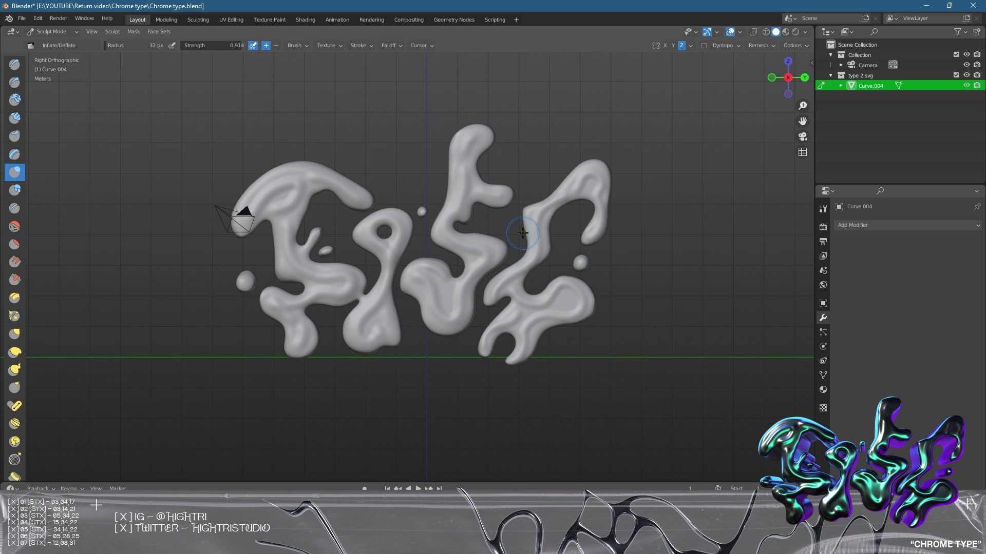
scroll(494, 215, "up", 4)
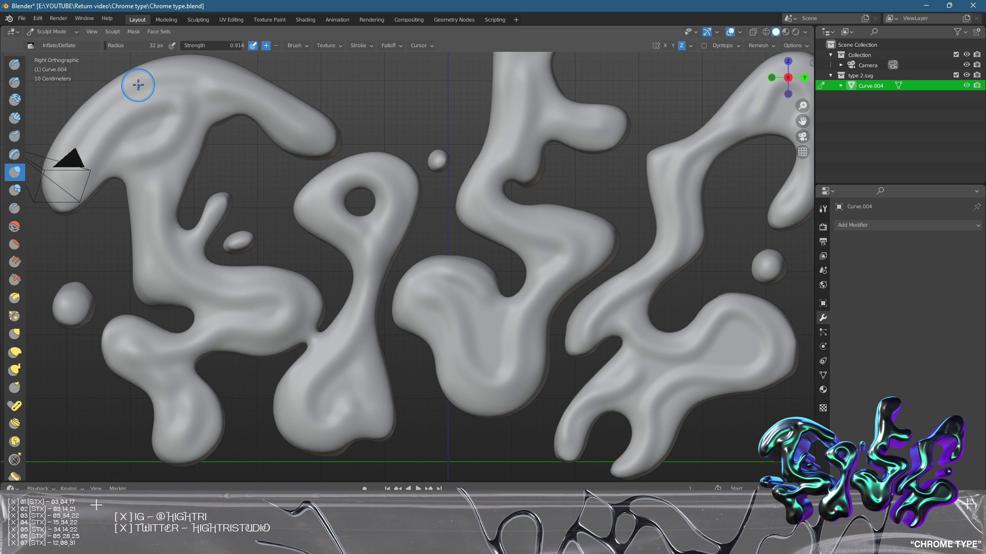
Return to Object Mode, deselect the lettering and delete the existing camera
left_click(68, 36)
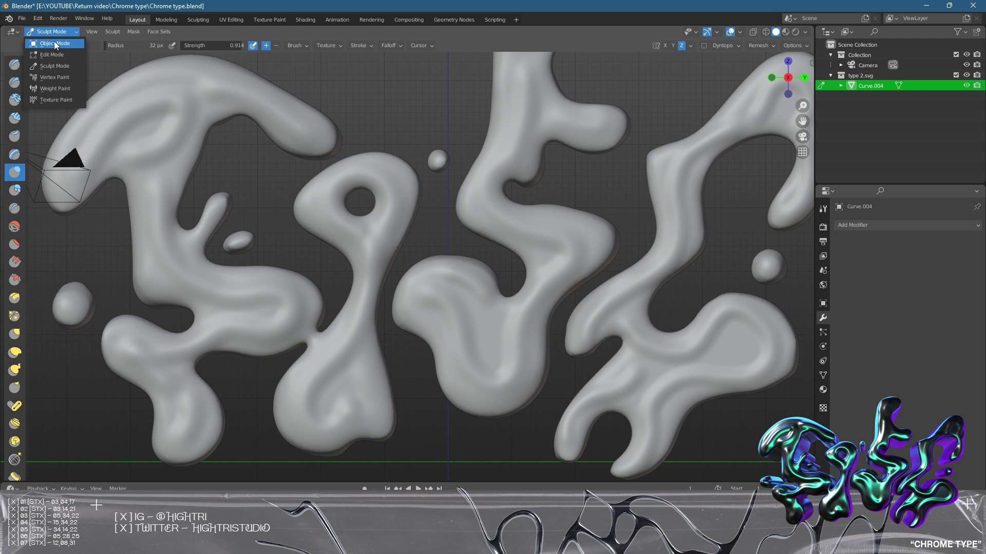
left_click(48, 42)
scroll(469, 267, "down", 5)
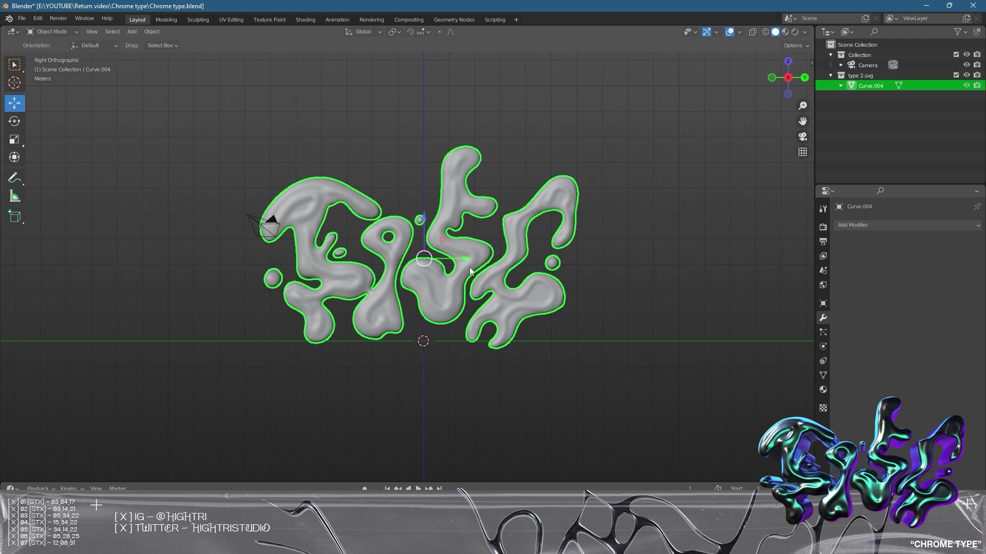
key("alt+a")
middle_click_drag(544, 275, 466, 235)
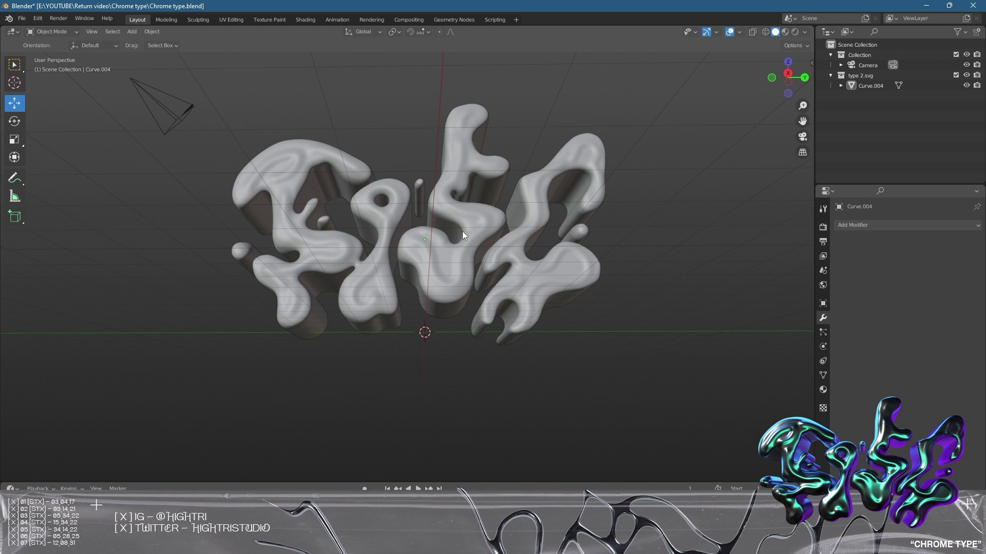
left_click(177, 127)
key("x")
left_click(290, 164)
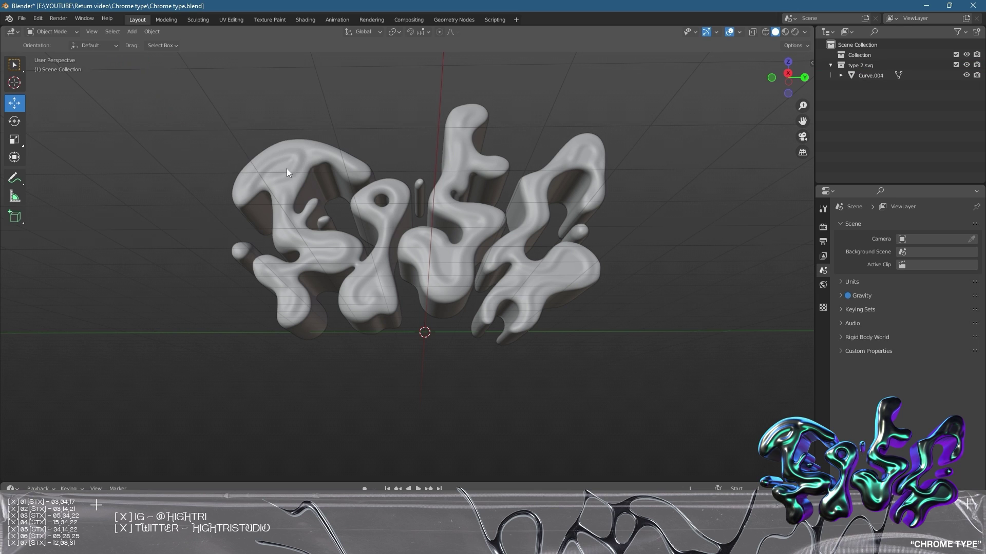
Add a new camera aligned to the right orthographic view and look through it
key("KP_3")
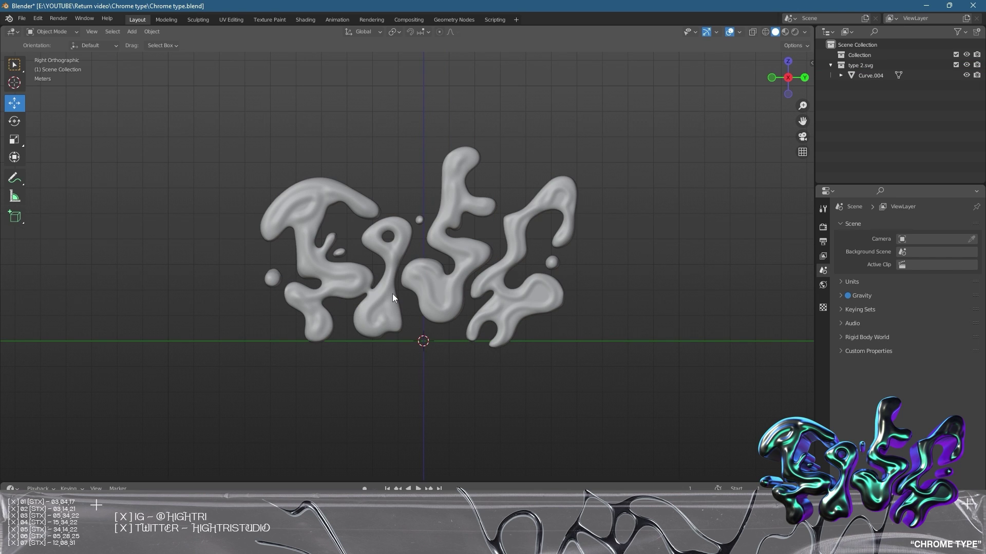
key("shift+a")
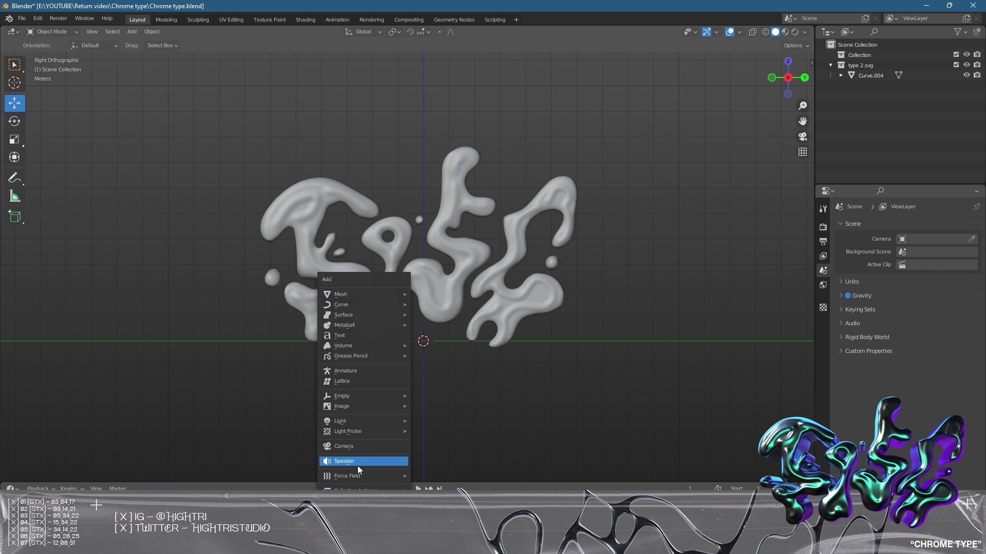
left_click(357, 446)
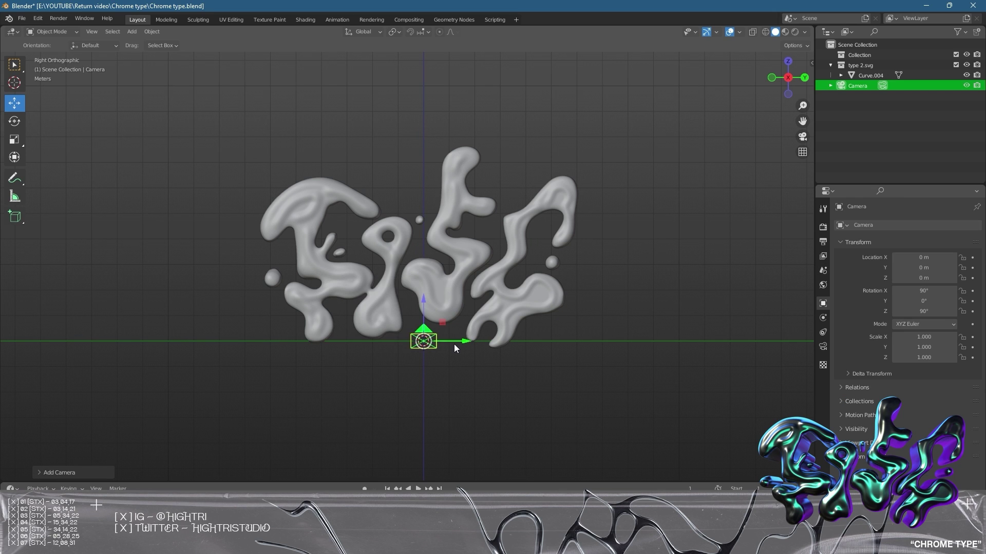
key("KP_0")
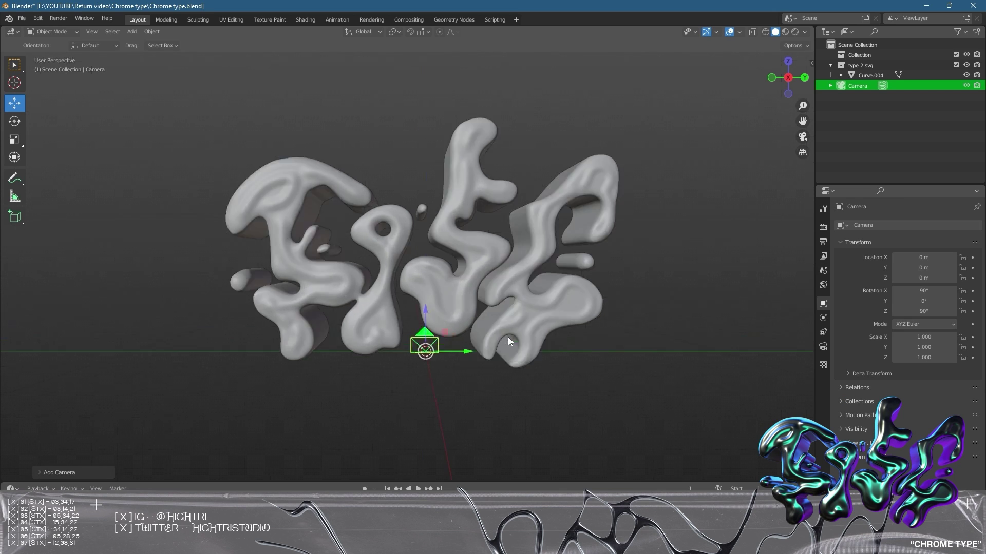
Lock the camera to the view, pull it back to an X location of 24.205 m, and unlock it
key("n")
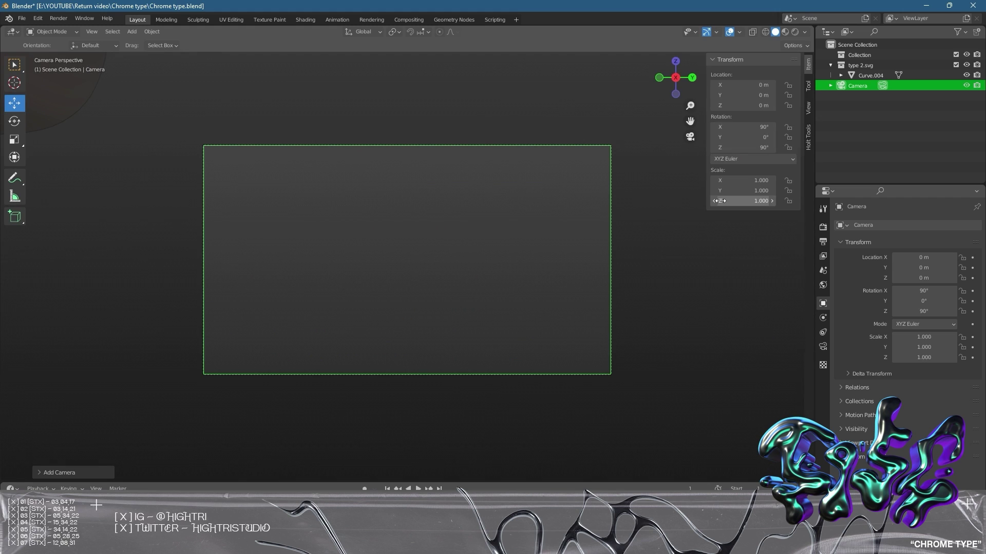
left_click(808, 109)
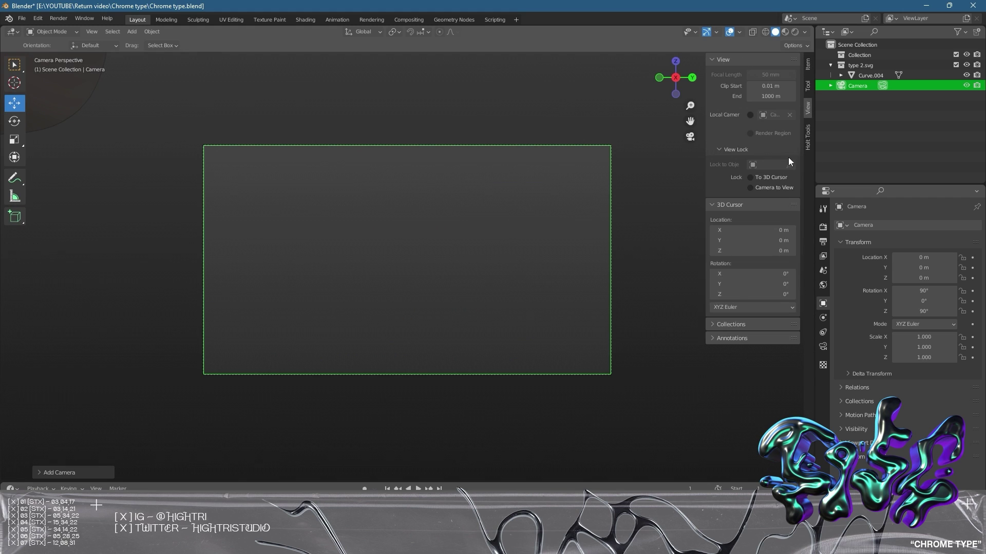
left_click(764, 188)
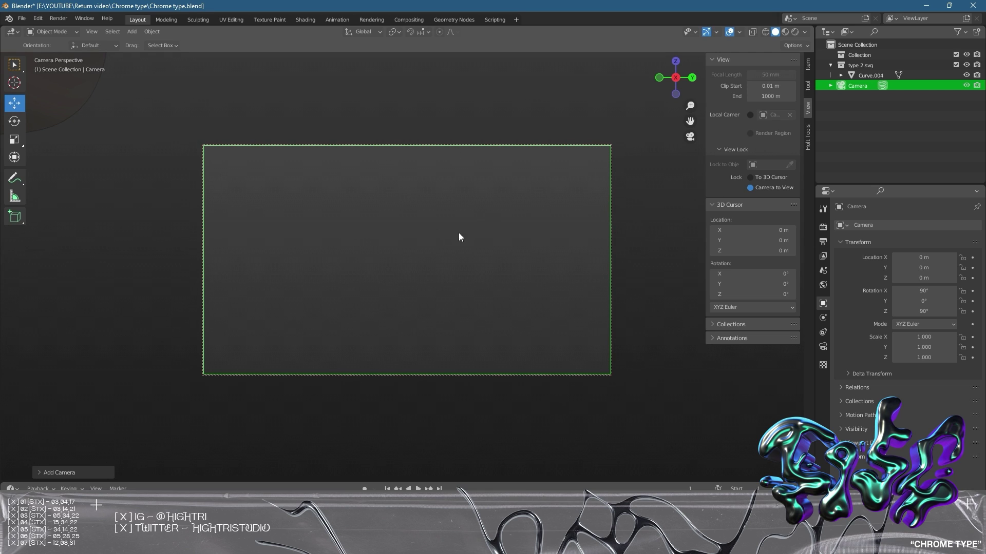
scroll(431, 240, "down", 10)
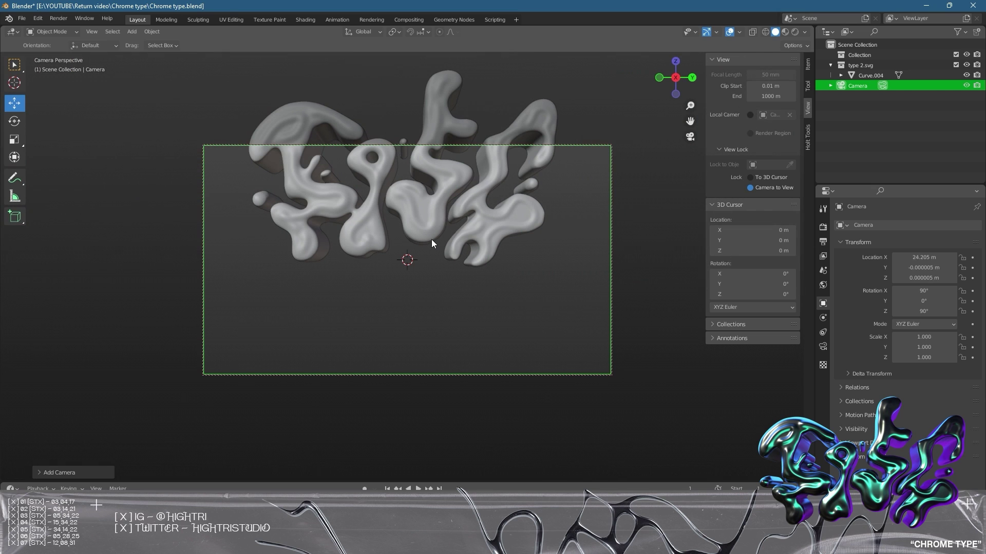
scroll(431, 243, "down", 4)
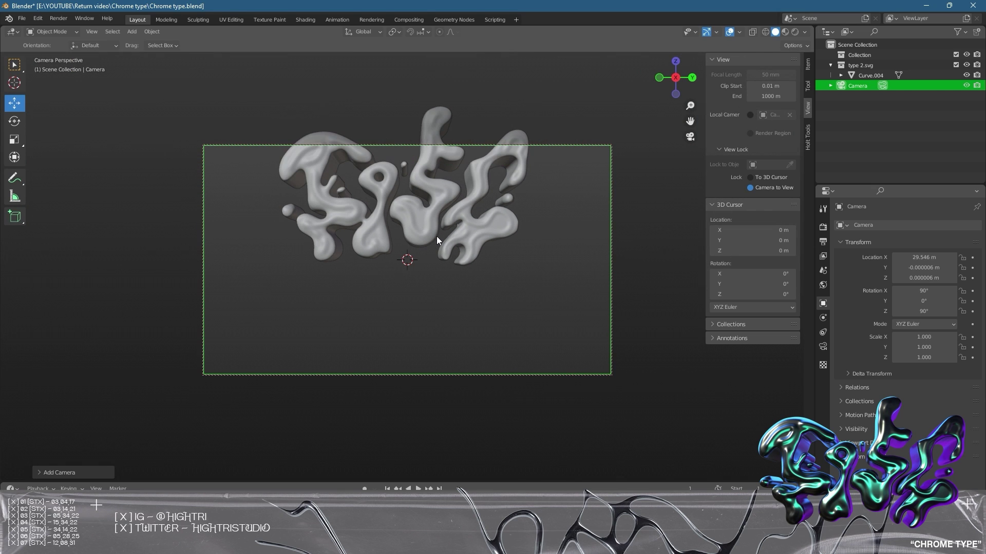
scroll(436, 239, "up", 4)
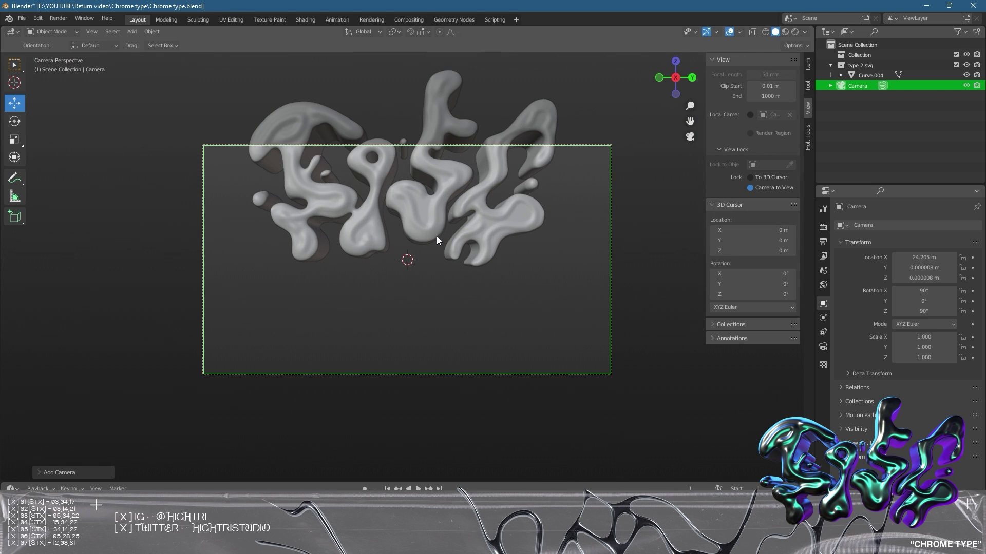
left_click(766, 188)
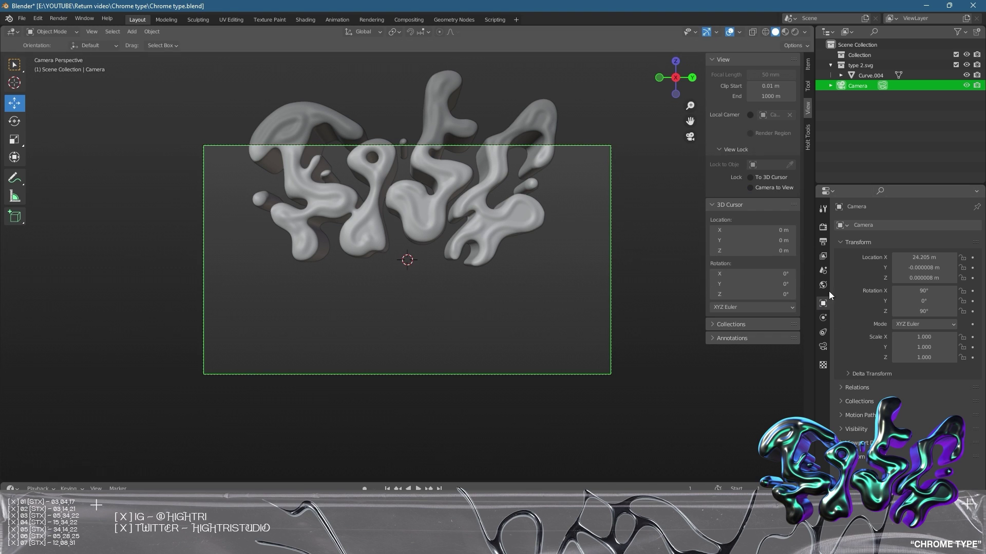
Frame the lettering by setting the camera's Z location to 1.62 m and X rotation to 94.8°, and save the file
mouse_move(924, 278)
left_mouse_down()
mouse_move(962, 278)
mouse_move(924, 290)
mouse_move(937, 290)
mouse_move(923, 278)
mouse_move(899, 278)
mouse_move(930, 290)
mouse_move(903, 278)
mouse_move(916, 278)
left_mouse_up()
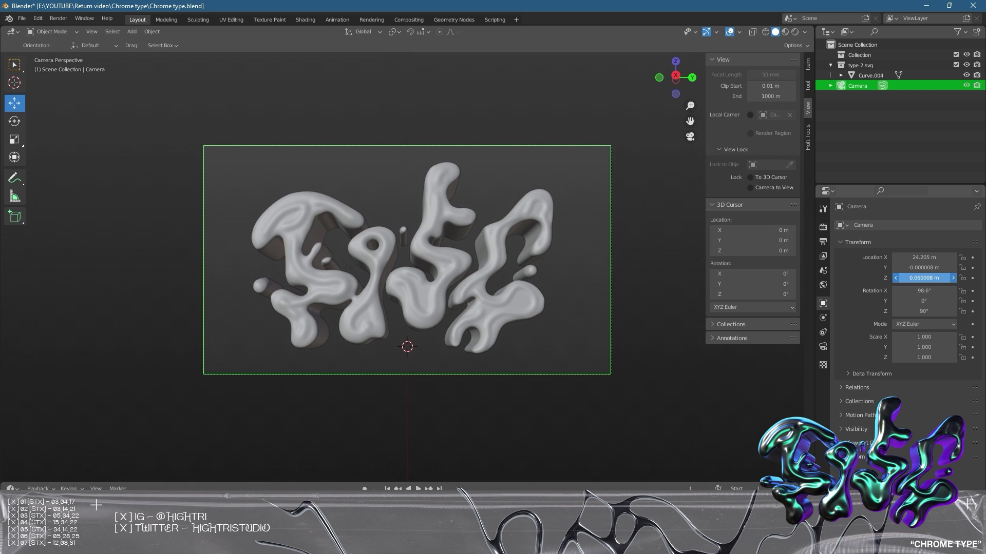
left_click(576, 251)
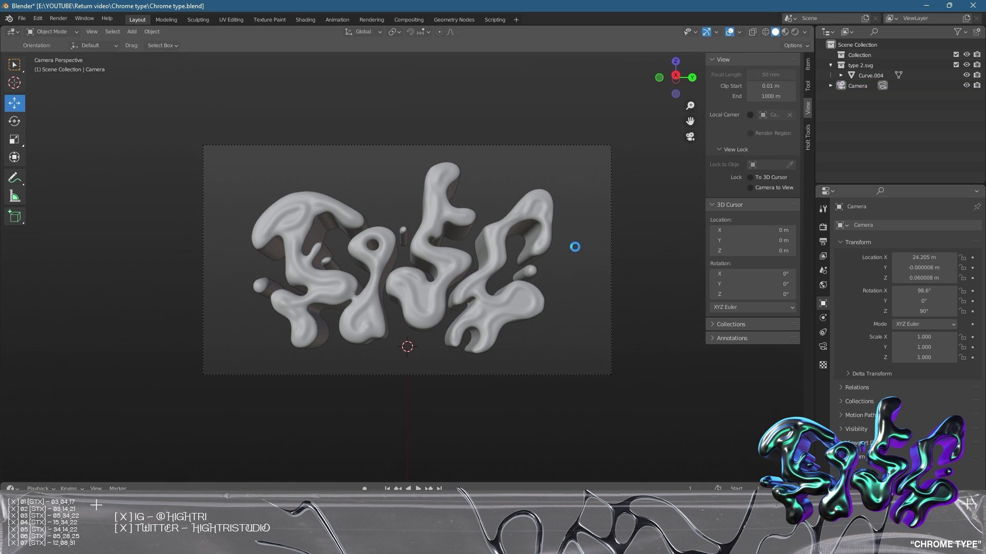
key("ctrl+s")
mouse_move(924, 277)
left_mouse_down()
mouse_move(950, 278)
mouse_move(932, 291)
left_mouse_up()
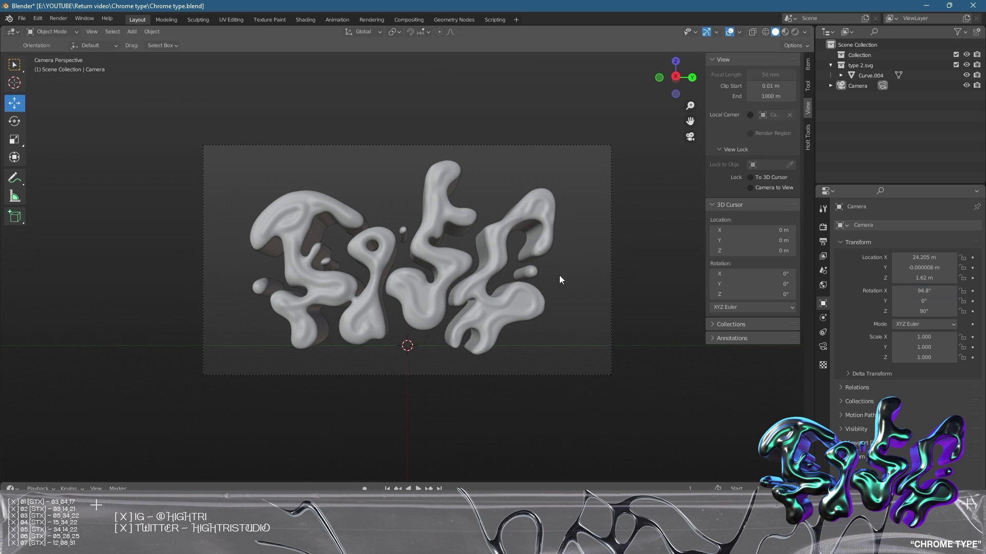
key("ctrl+s")
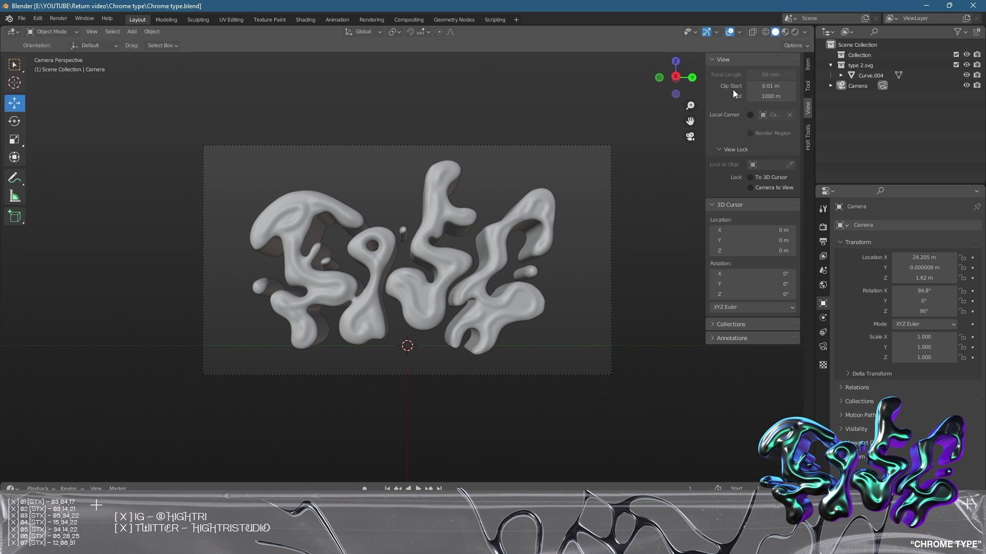
Check the camera framing with gizmos and overlays hidden, and turn both back on
left_click(713, 32)
left_click(708, 32)
left_click(709, 34)
left_click(729, 33)
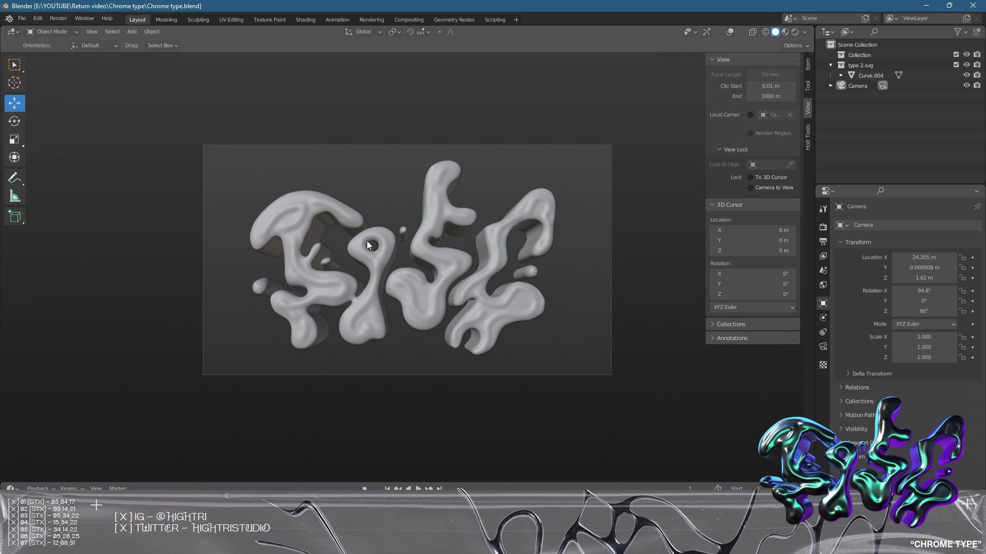
scroll(319, 331, "up", 2)
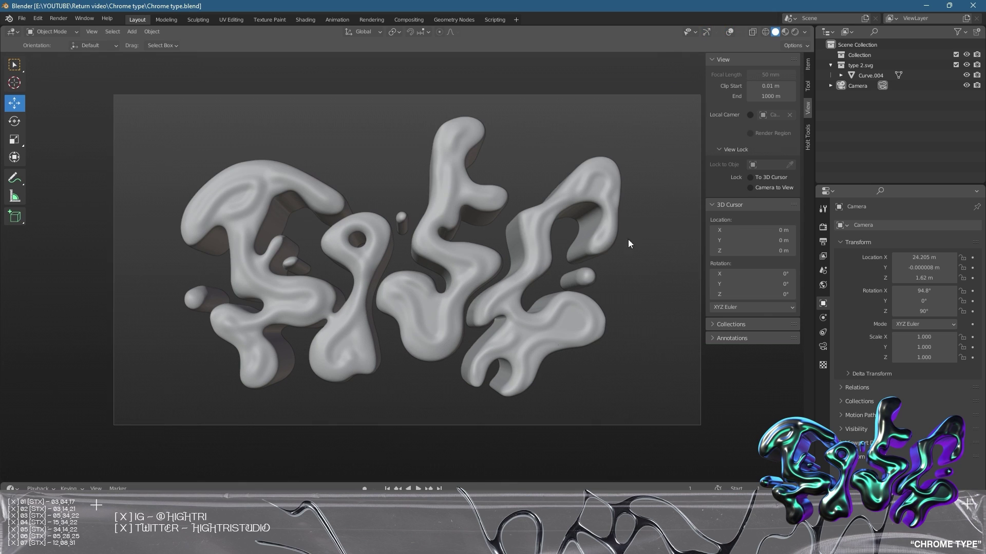
left_click(729, 32)
left_click(706, 32)
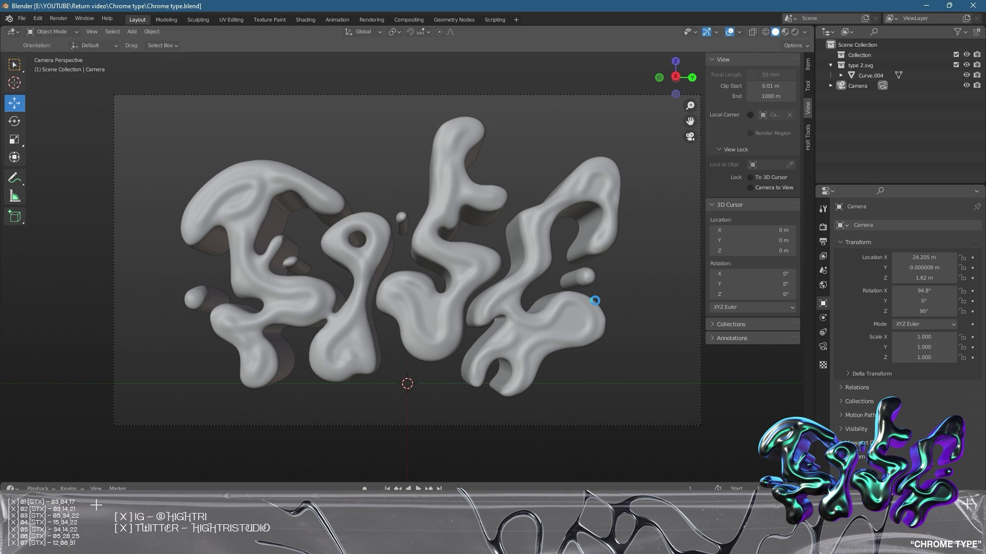
Set the render engine to Cycles with GPU Compute as the device
left_click(823, 227)
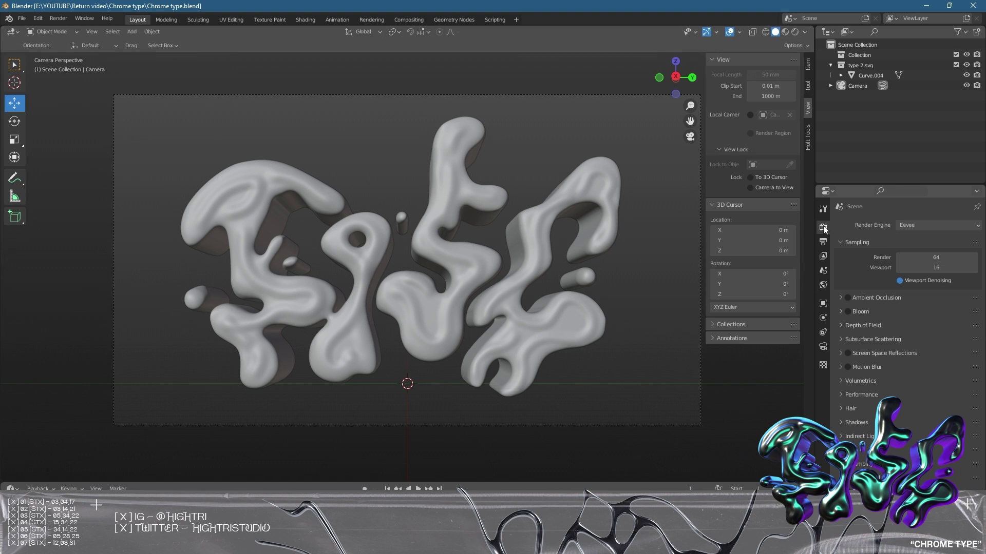
left_click(908, 225)
left_click(907, 261)
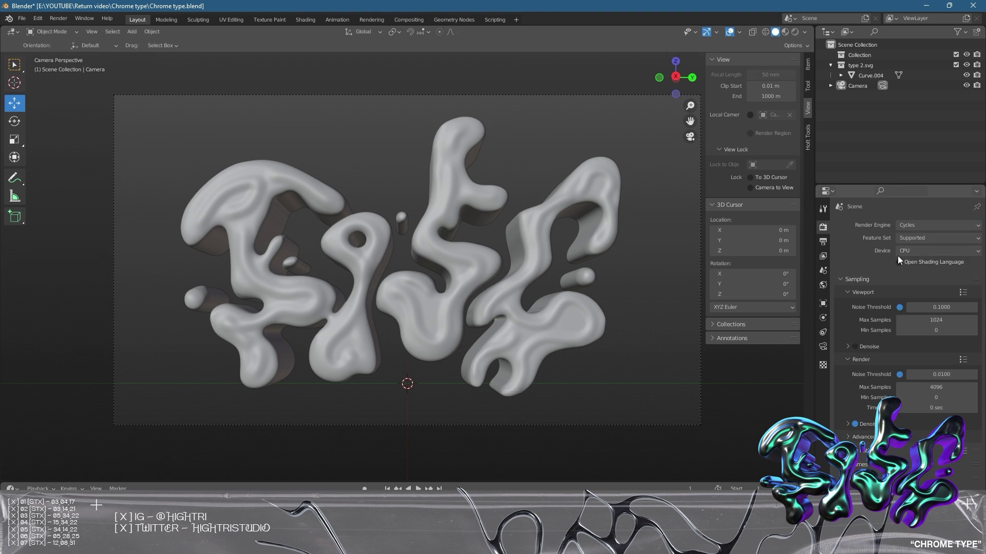
left_click(908, 253)
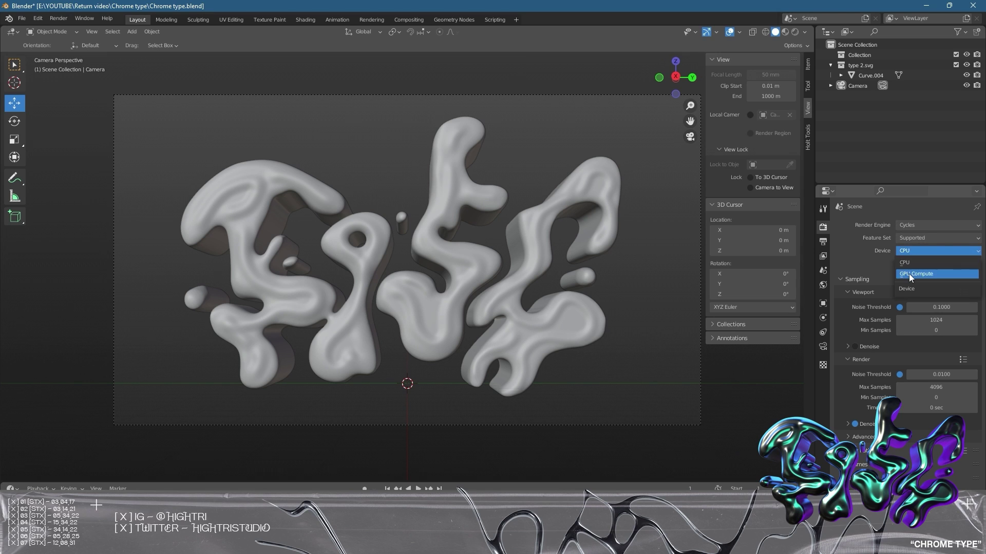
left_click(907, 275)
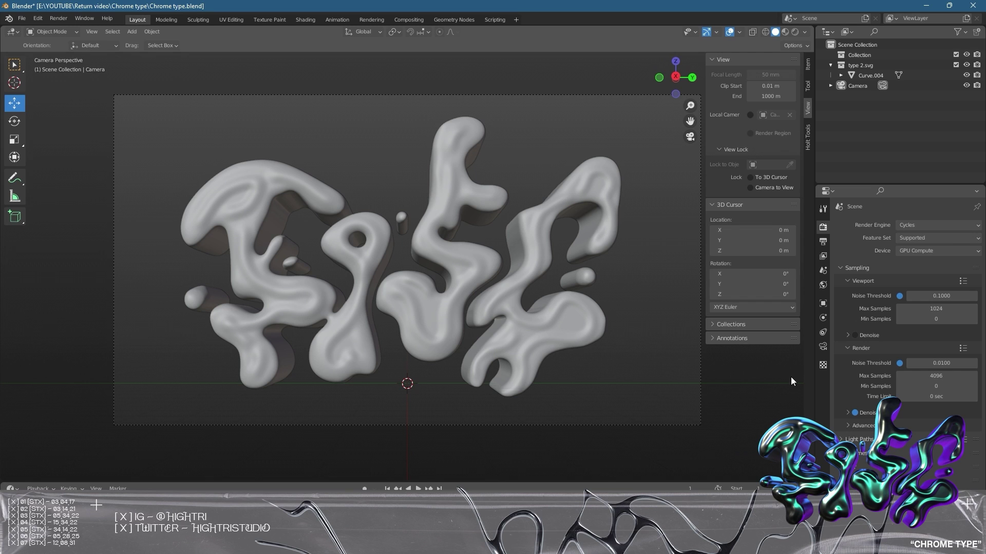
Set the camera's focal length to 47 mm
left_click(823, 347)
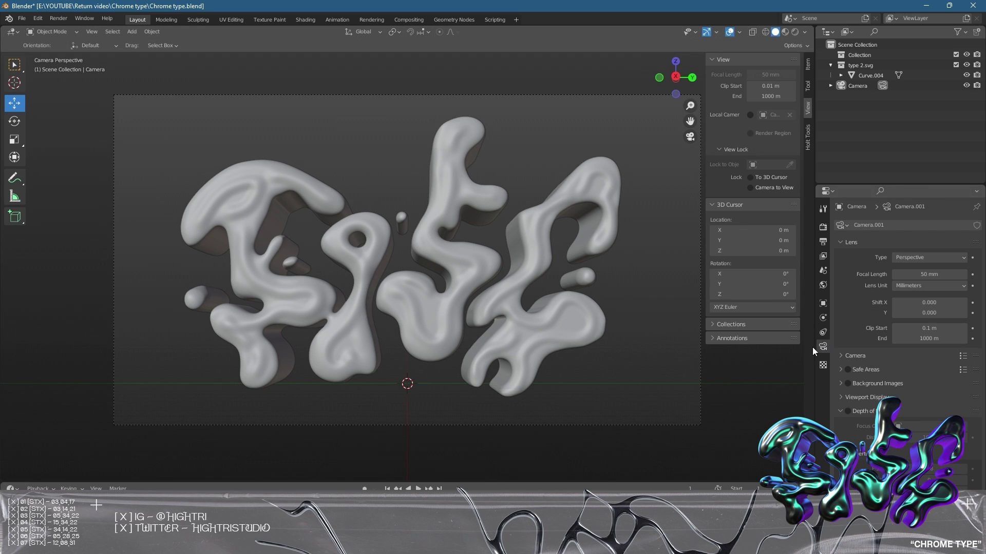
left_click_drag(944, 274, 916, 274)
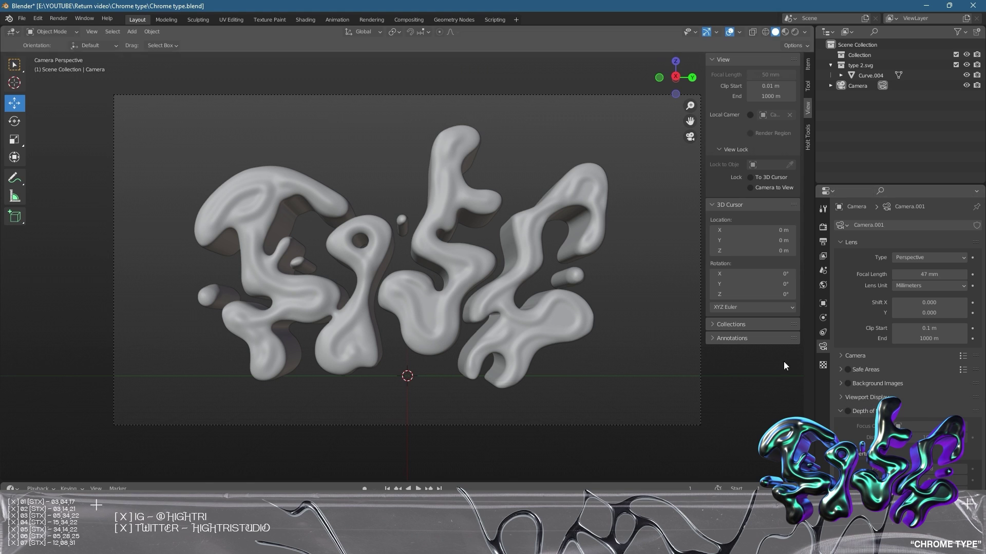
Bring up the material settings of the lettering and switch the viewport to rendered shading
left_click(526, 270)
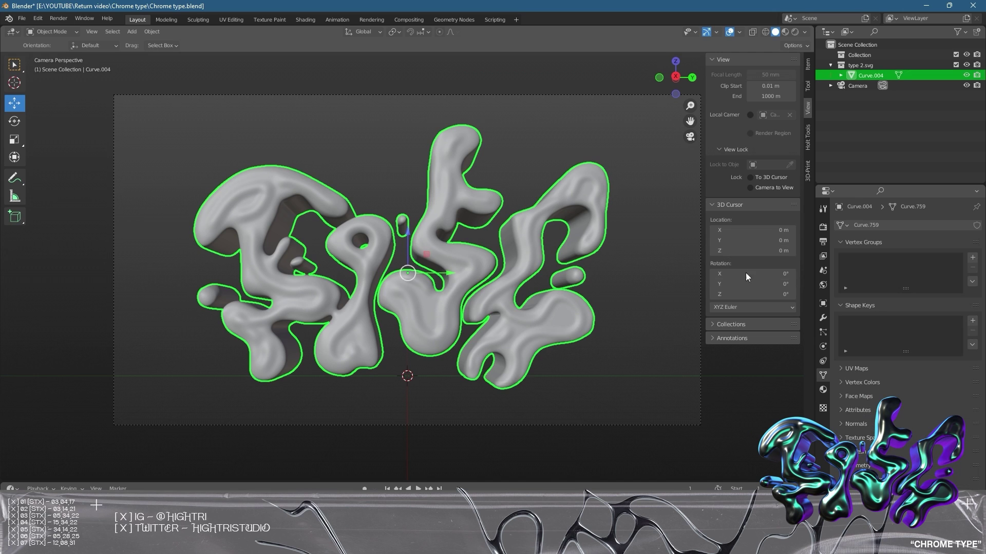
left_click(823, 390)
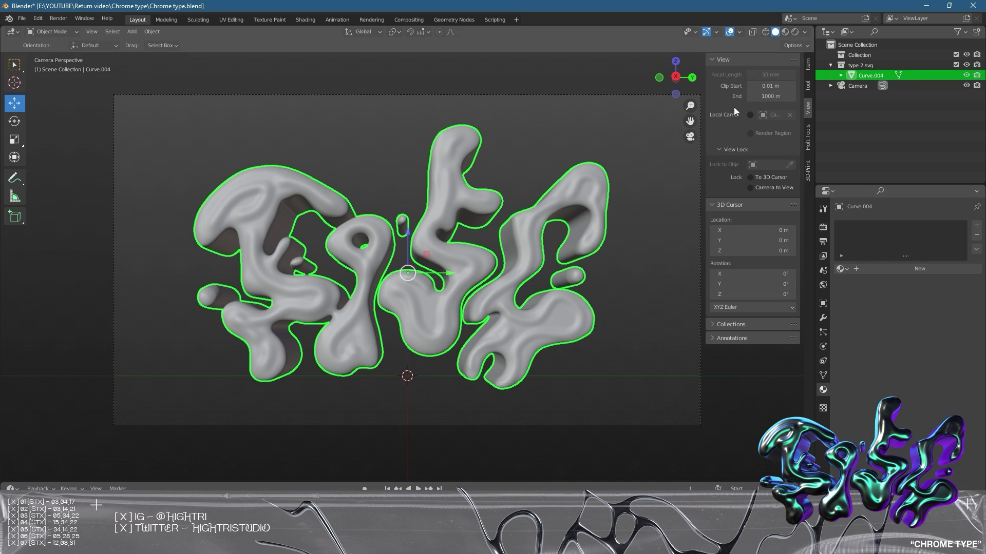
key("shift+z")
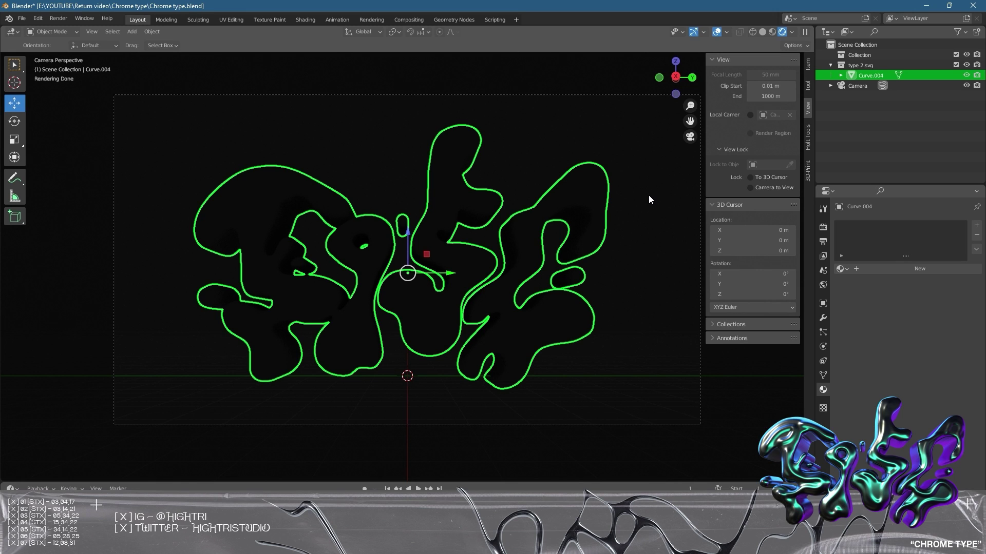
Replace the current world with a new one and assign an Environment Texture to its background color
left_click(822, 285)
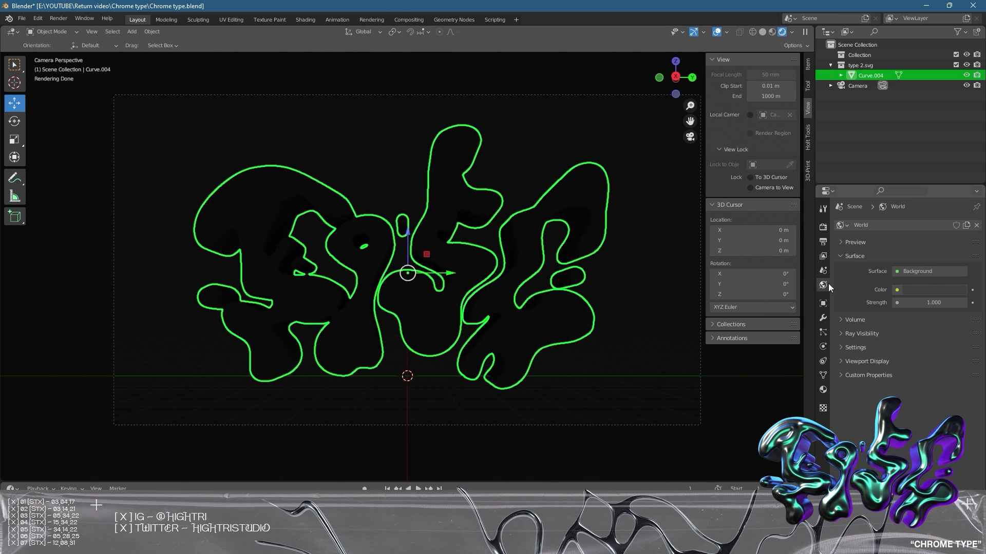
left_click(897, 291)
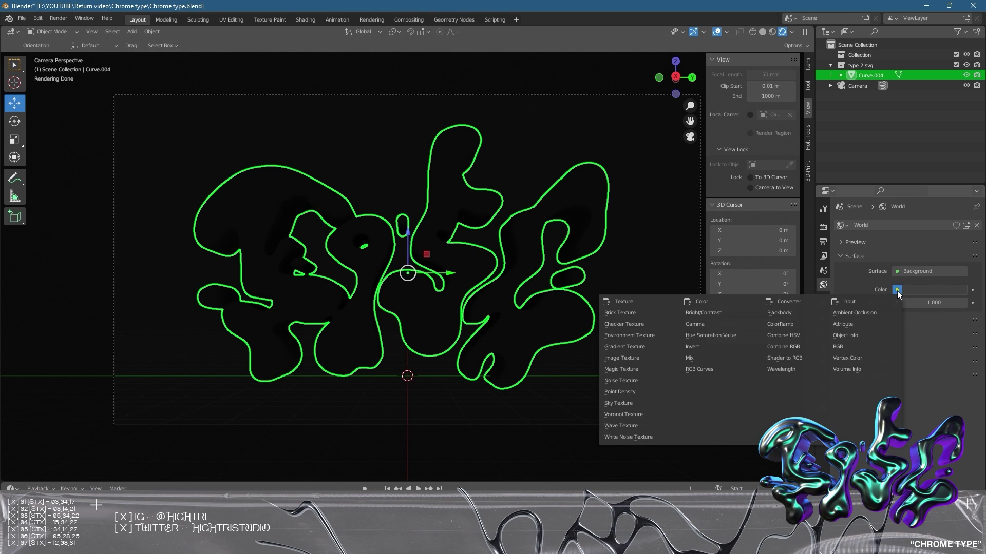
left_click(975, 225)
left_click(917, 227)
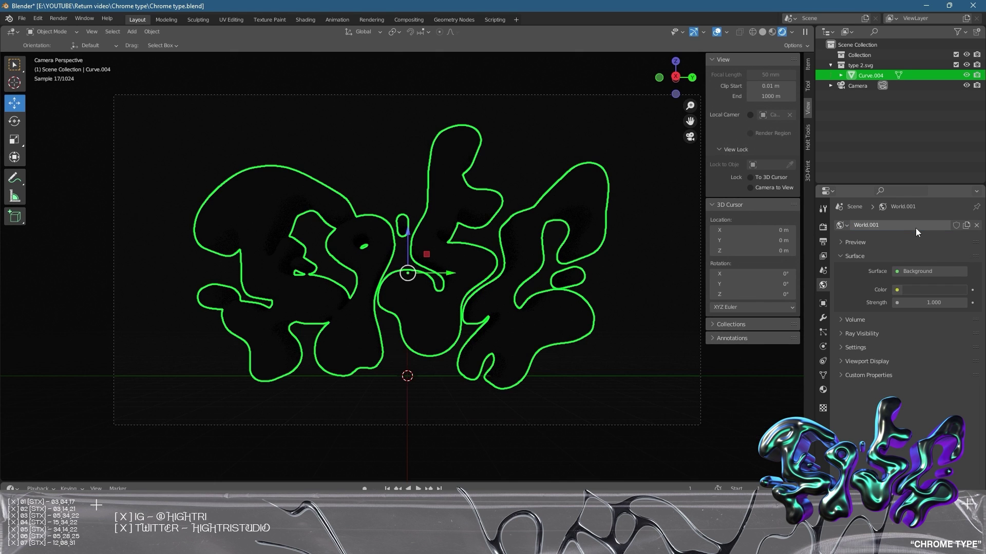
left_click(897, 290)
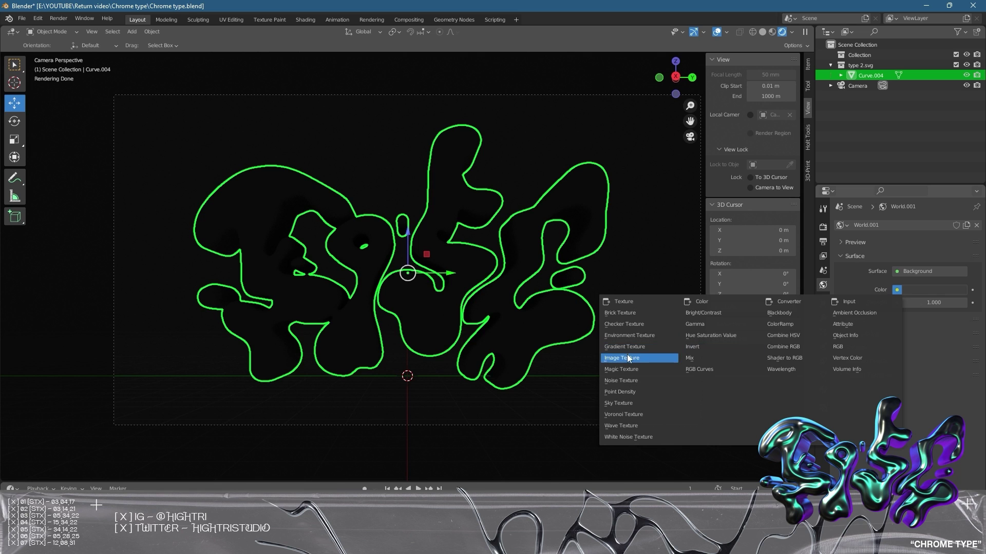
left_click(636, 335)
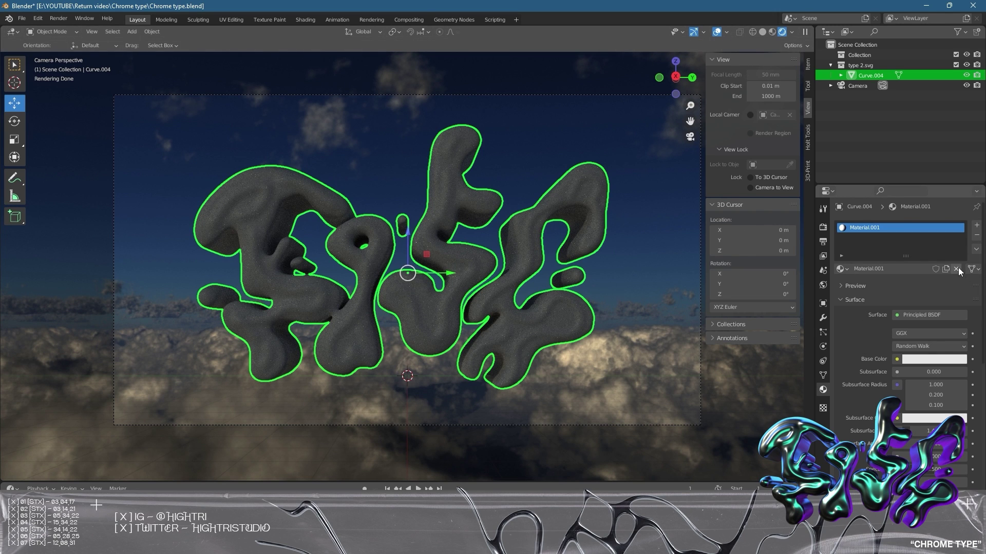
Give the lettering a new chrome material with metallic set to 1.000 and roughness to 0.177
key("ctrl+z")
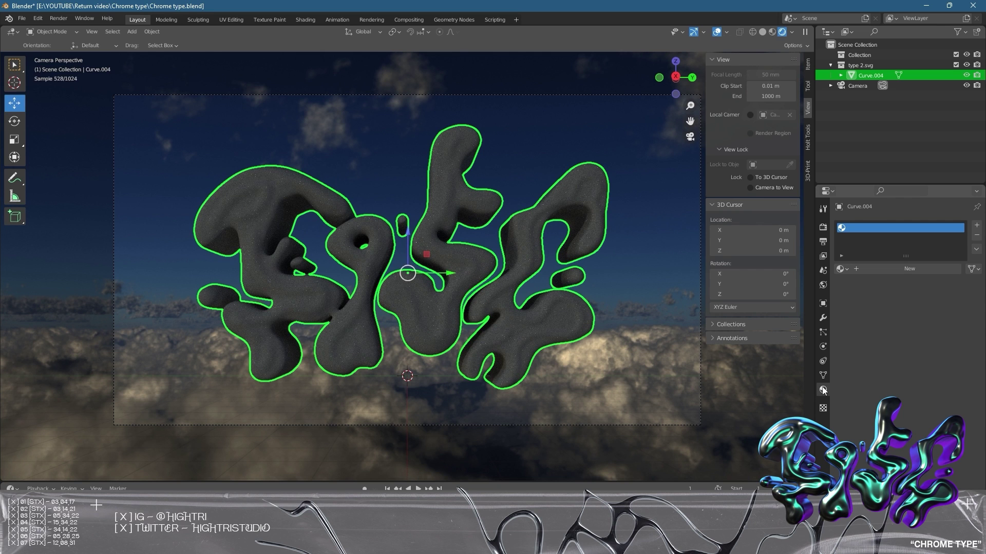
left_click(906, 269)
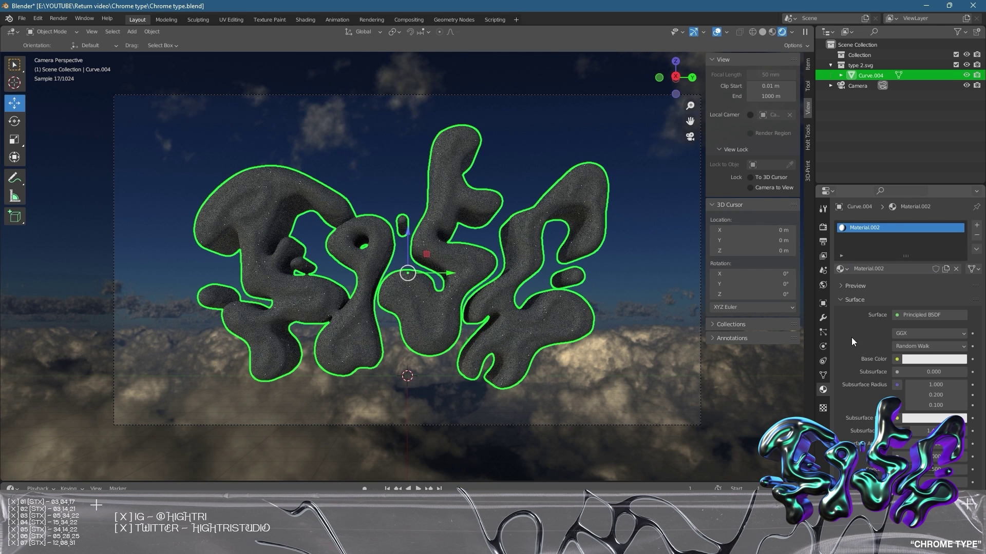
scroll(913, 419, "down", 2)
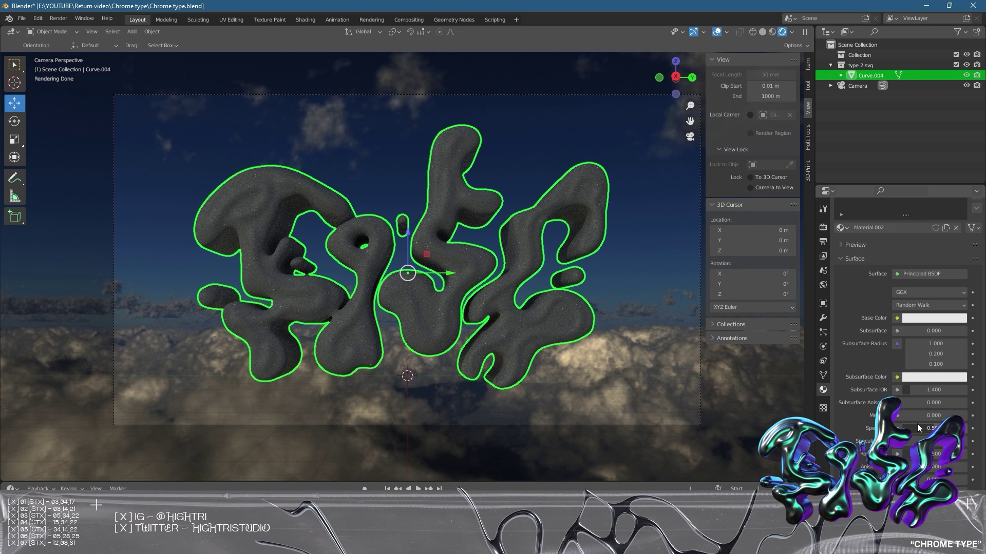
left_click_drag(912, 419, 944, 419)
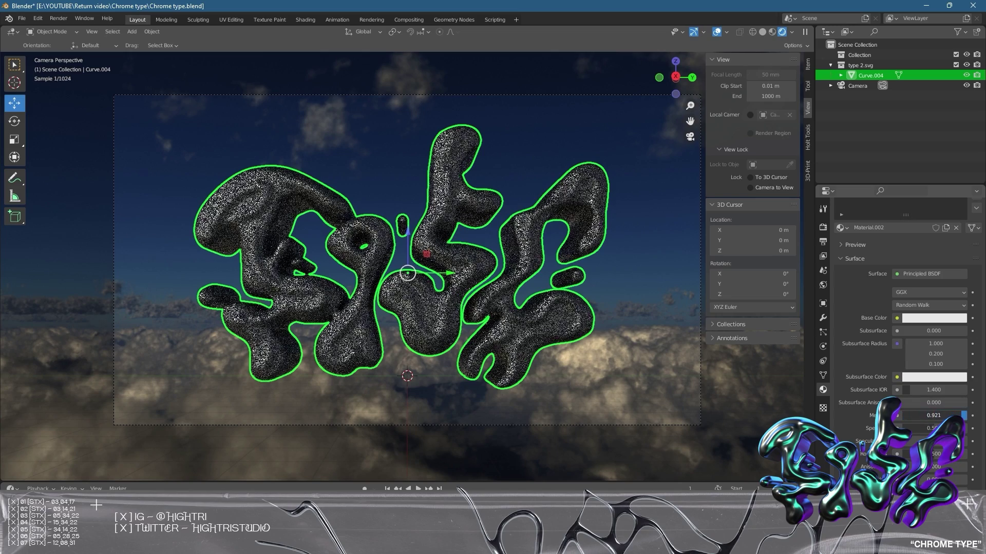
left_click_drag(938, 454, 917, 454)
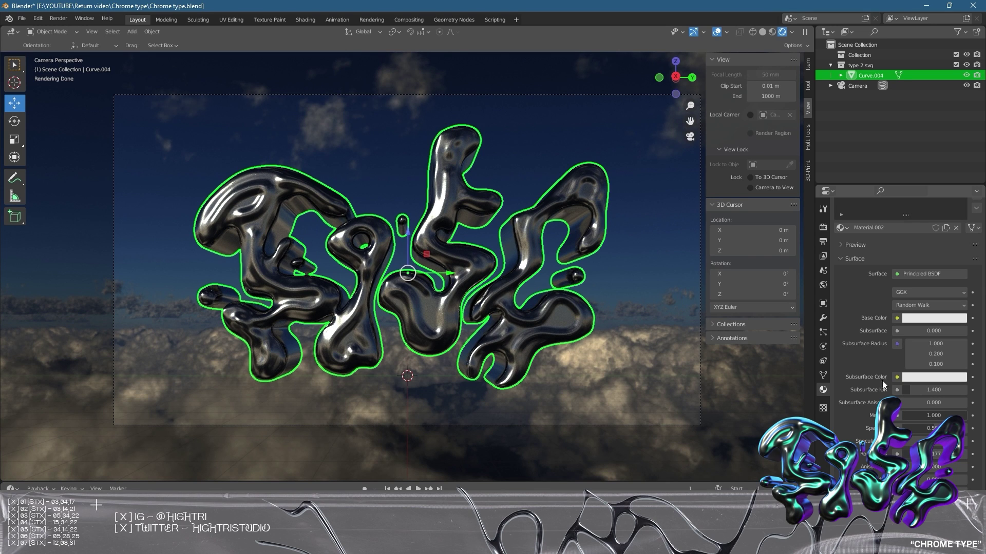
Make the render background transparent in the Film settings and deselect the lettering
left_click(822, 244)
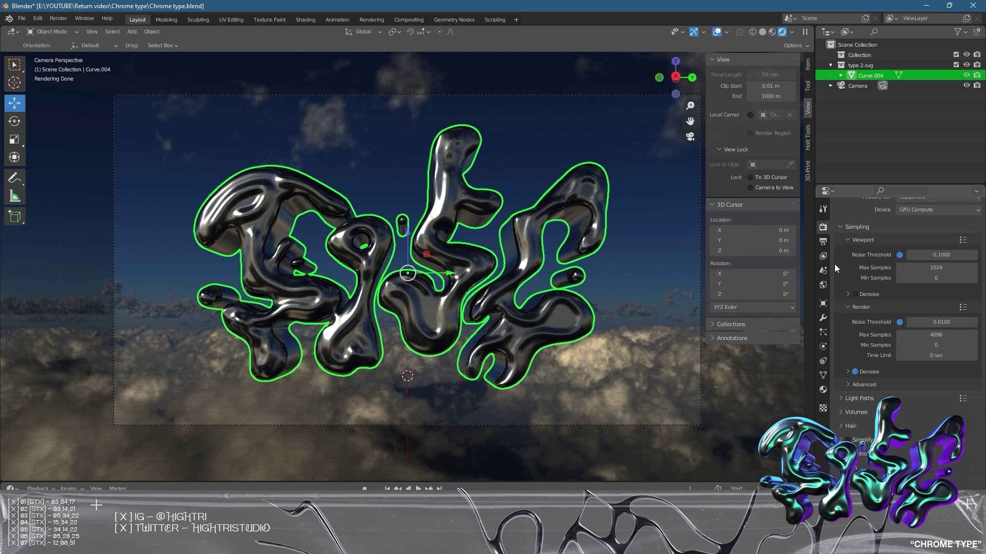
left_click(824, 230)
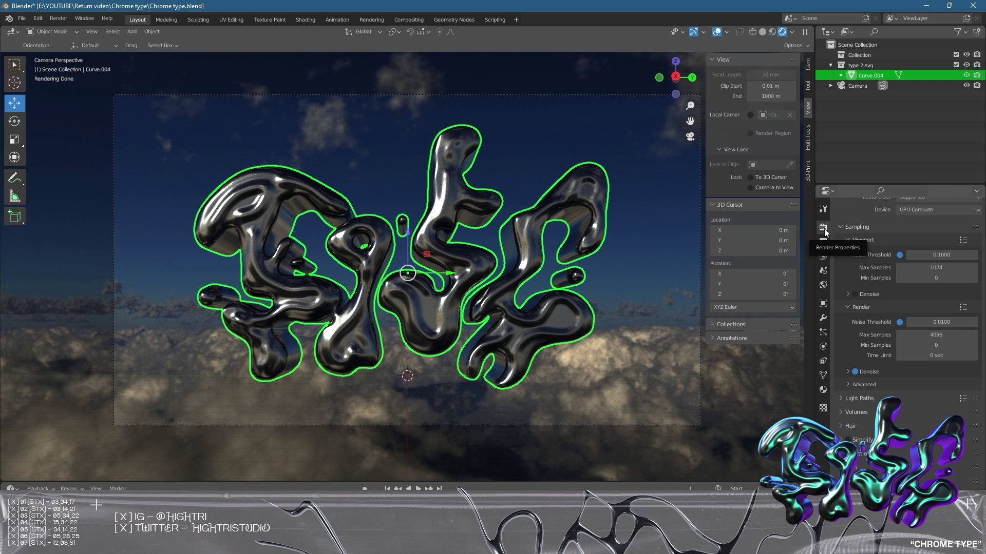
scroll(858, 463, "down", 4)
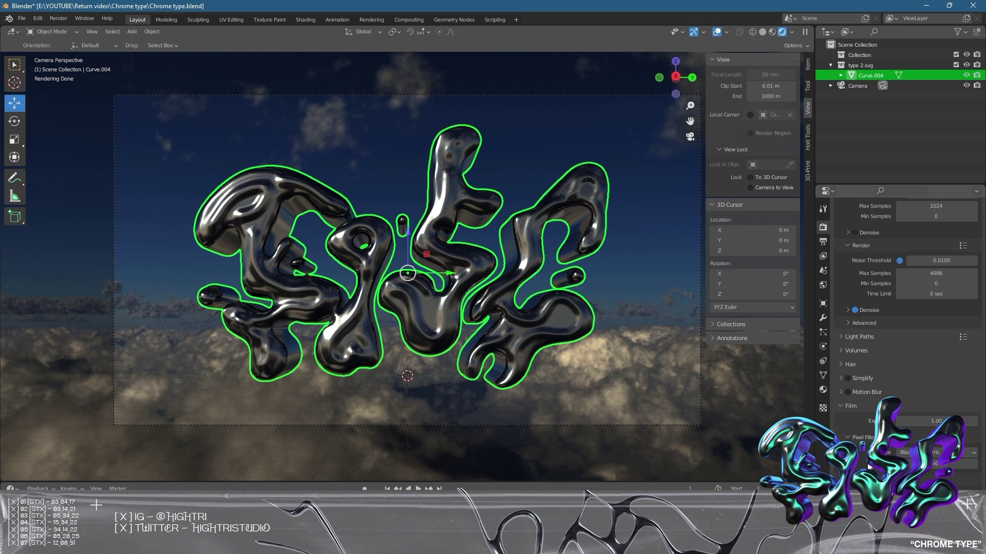
left_click(857, 460)
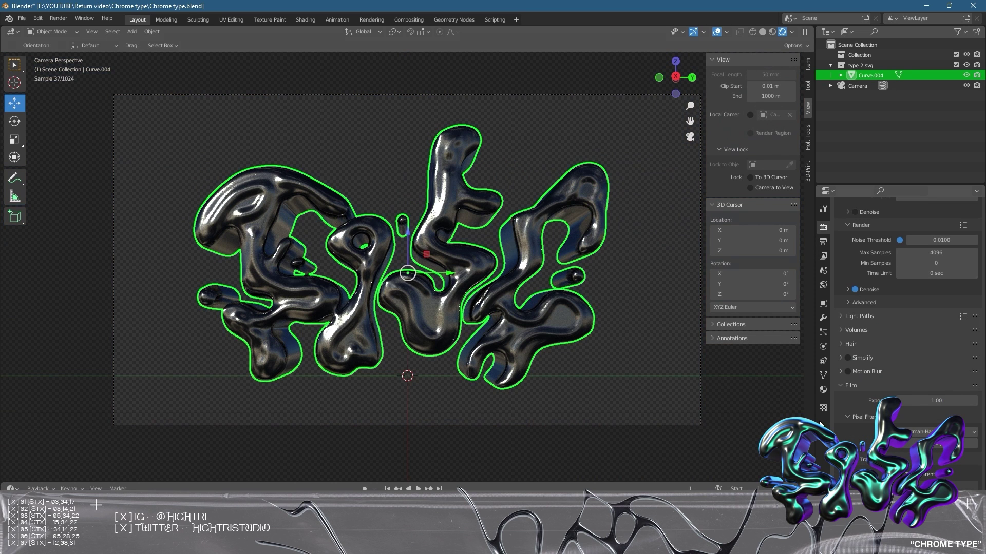
left_click(649, 384)
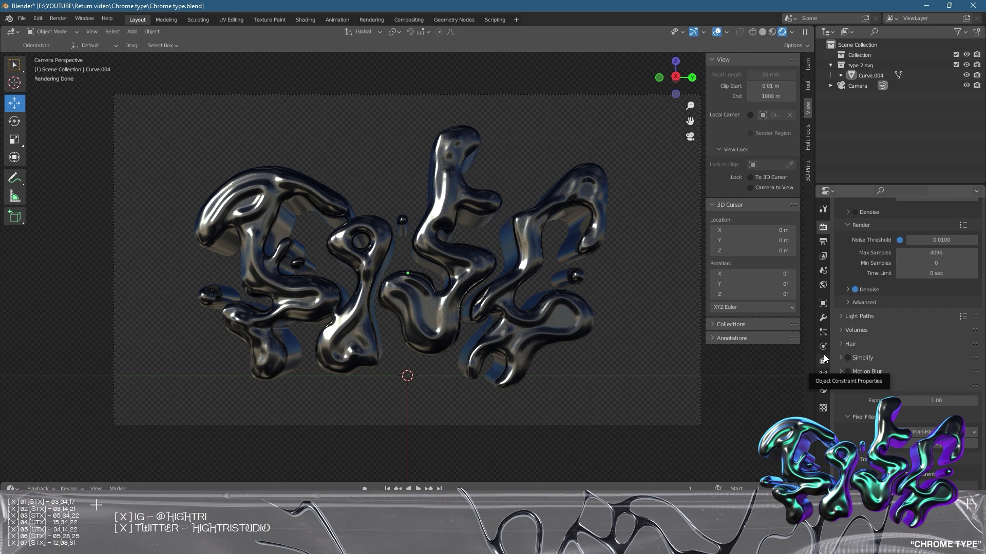
Raise the roughness of the lettering's material to roughly 0.3 and check the softer reflections with the lettering deselected
left_click(823, 389)
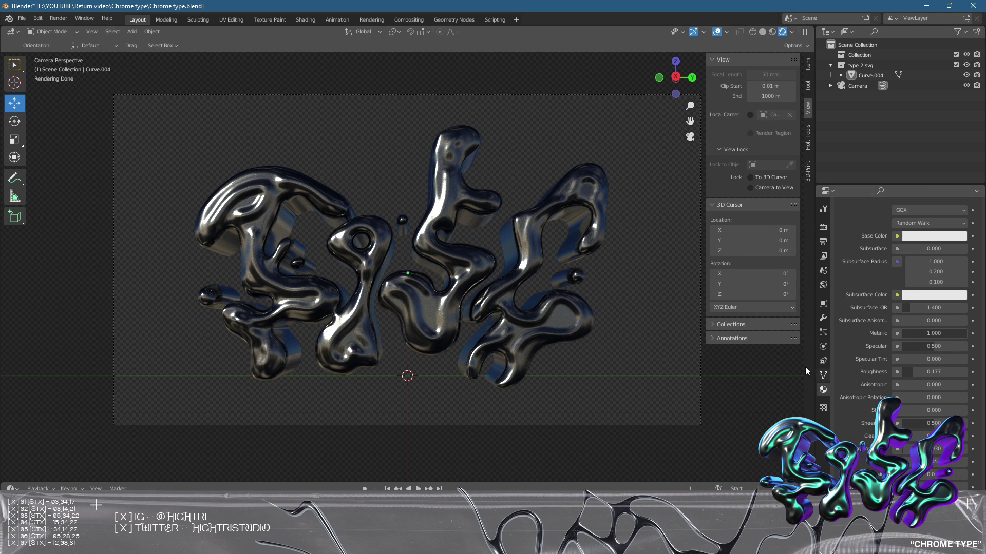
left_click(543, 306)
scroll(925, 343, "up", 5)
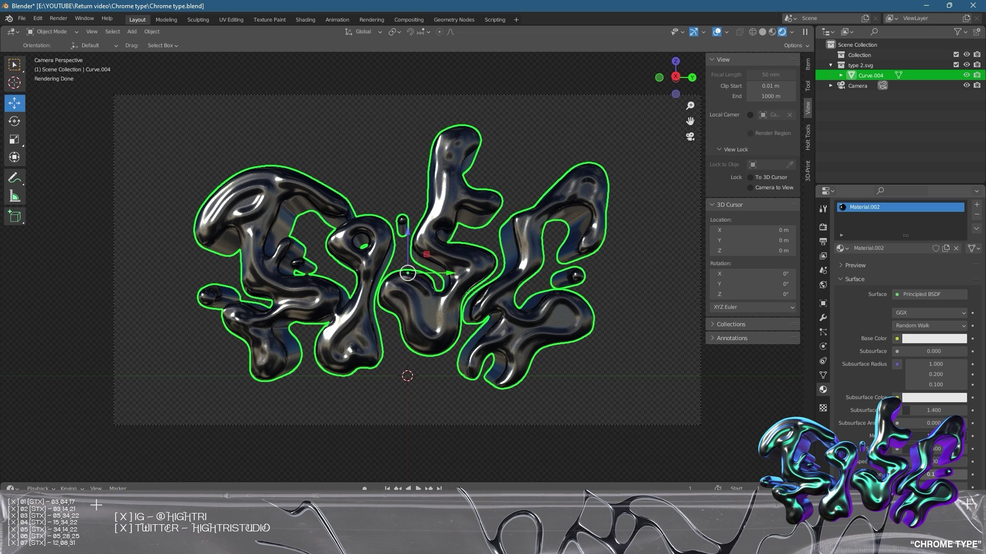
left_click_drag(933, 474, 946, 475)
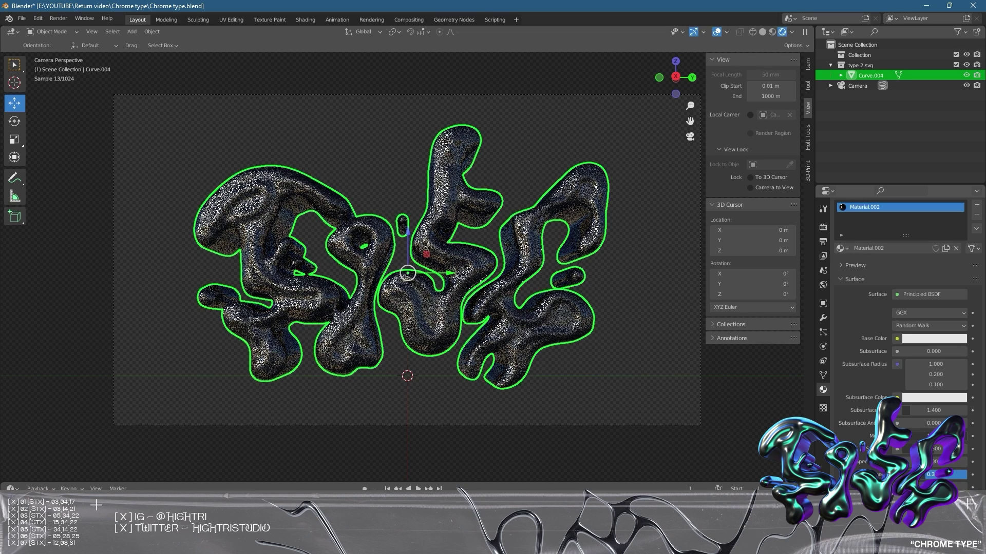
left_click(639, 376)
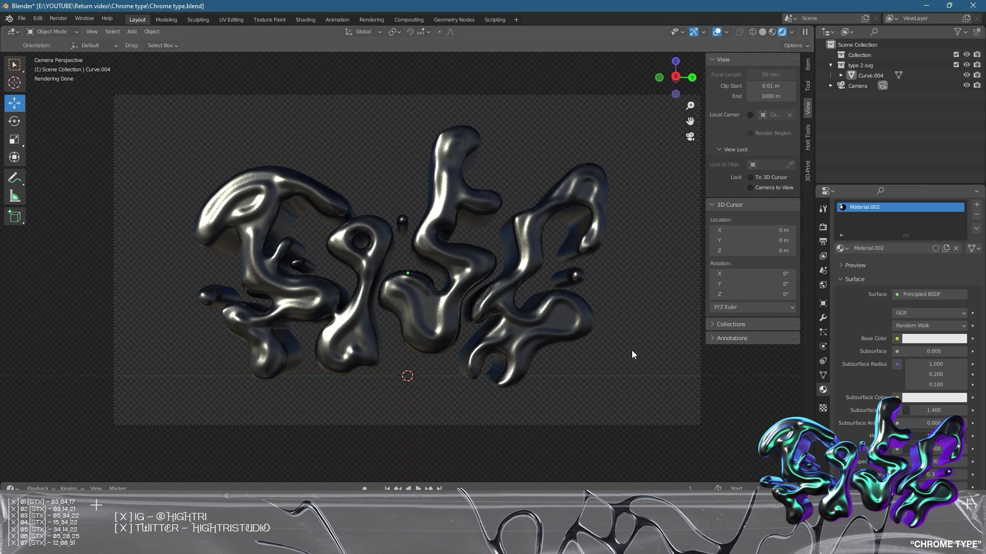
left_click(541, 334)
left_click(596, 348)
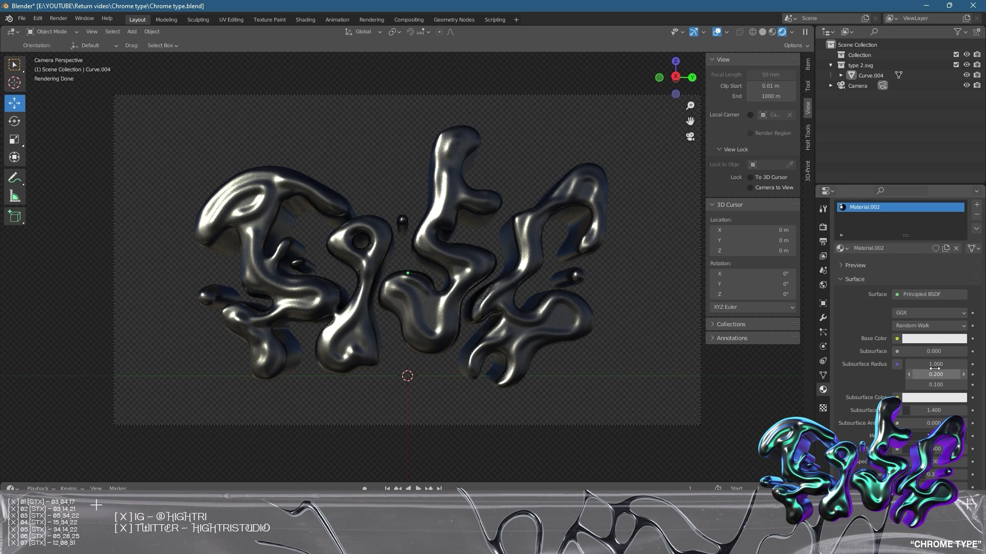
Try a magenta base color on the lettering's material and undo it
left_click(934, 340)
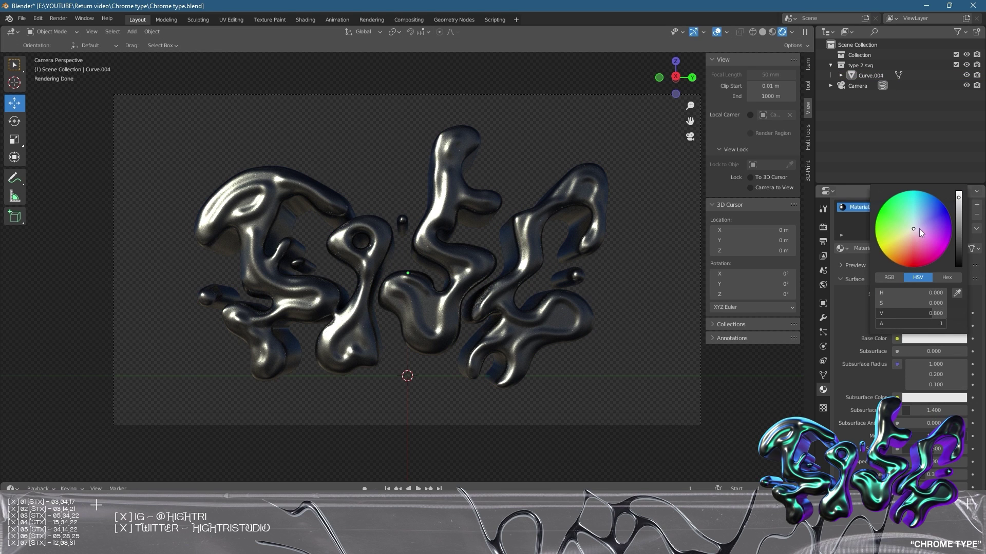
mouse_move(912, 231)
left_mouse_down()
mouse_move(900, 217)
mouse_move(902, 252)
mouse_move(930, 248)
left_mouse_up()
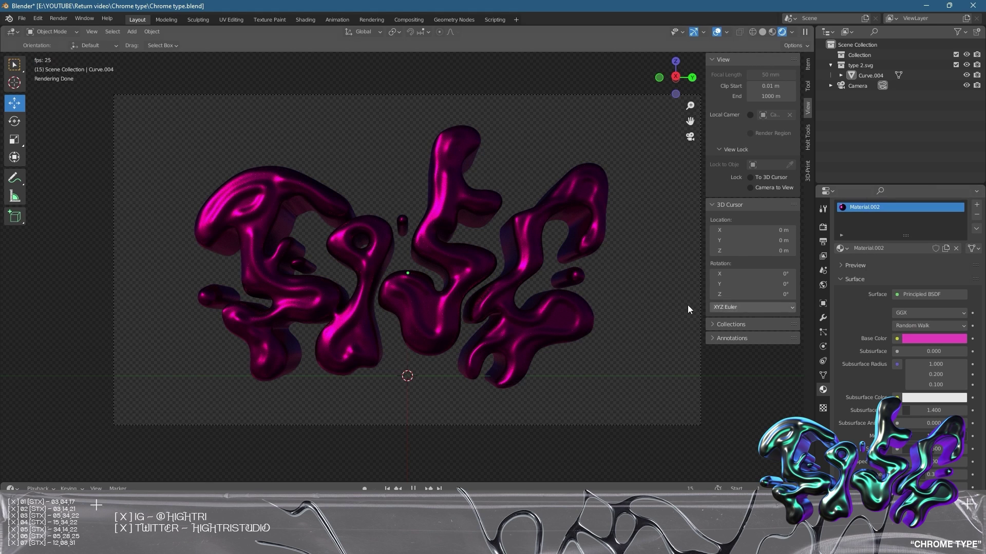
key("ctrl+z")
key("ctrl+z")
Collapse the material's Surface settings, save the file and deselect the lettering
left_click(854, 279)
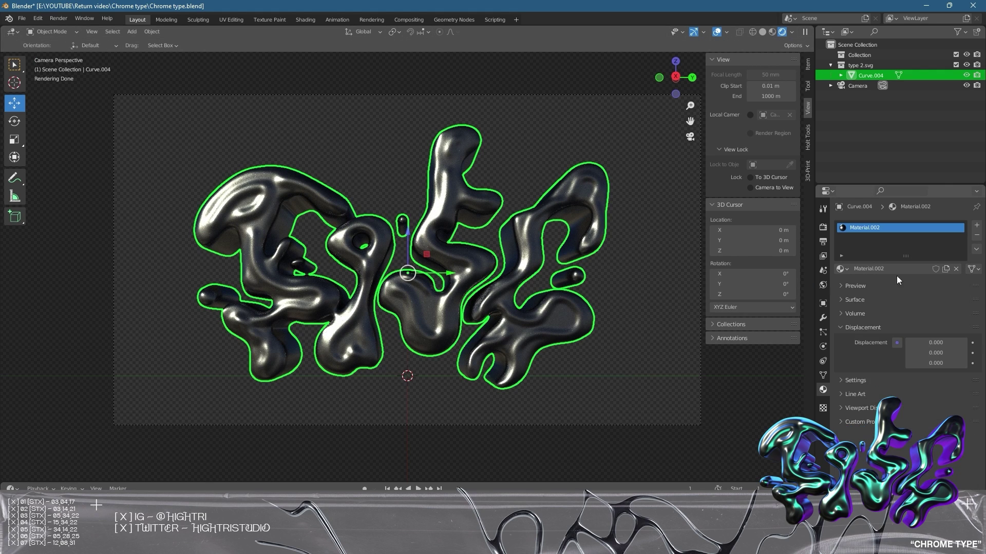
key("ctrl+s")
left_click(572, 352)
Add an area light at the base of the lettering and scale it up nearly fourfold
key("shift+a")
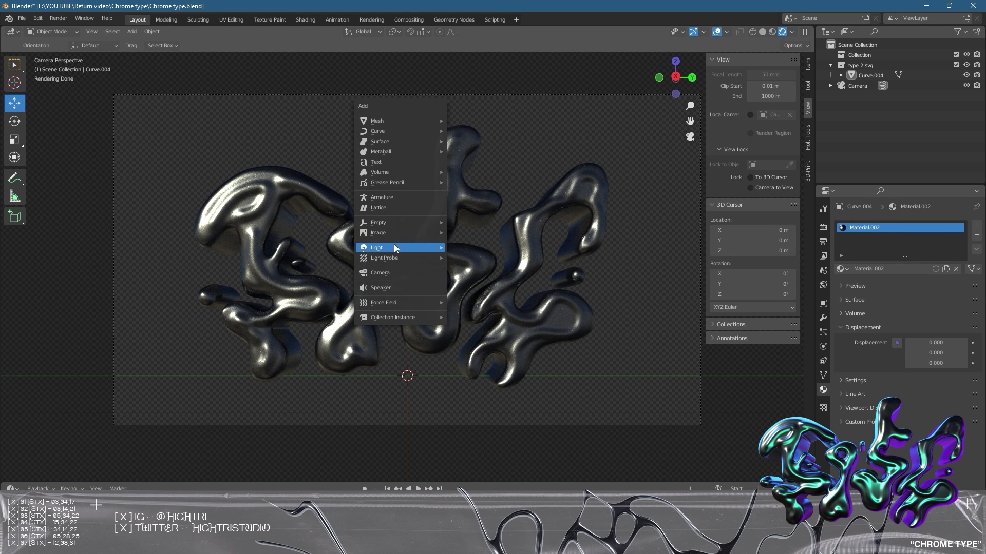
mouse_move(394, 247)
left_click(482, 281)
key("s")
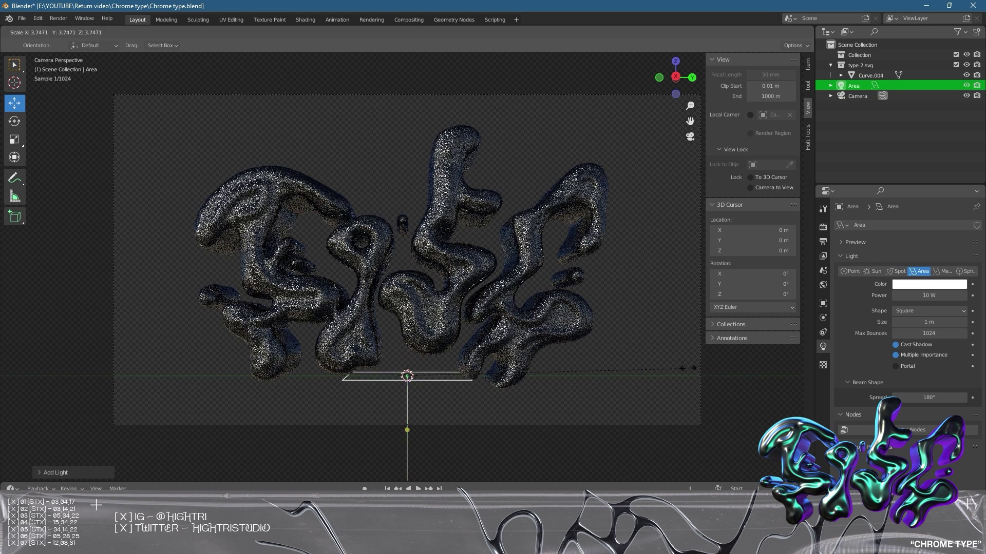
left_click(707, 365)
Rotate the area light 180° about Y to face upward and stretch it along Y beyond the lettering's width
type("ry180")
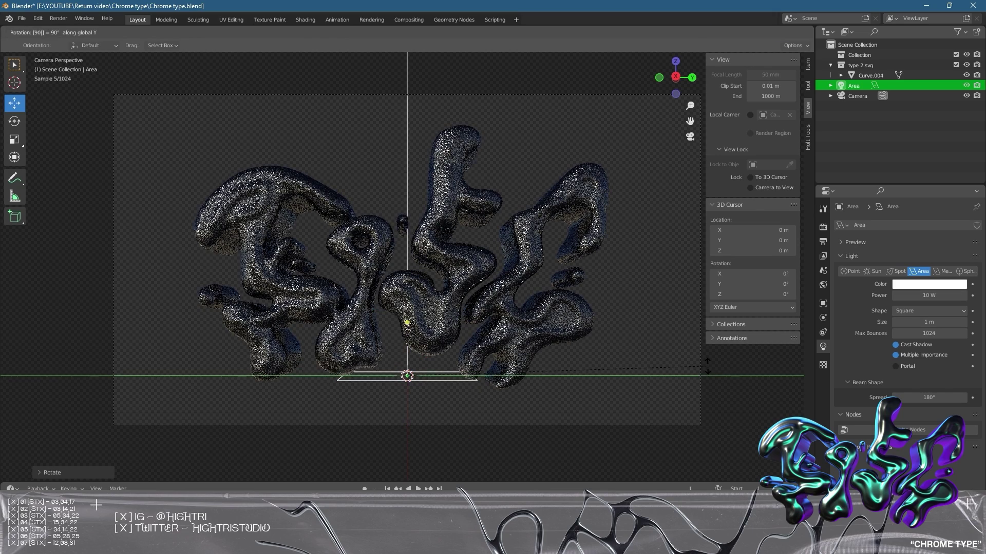
key("Return")
key("s")
key("y")
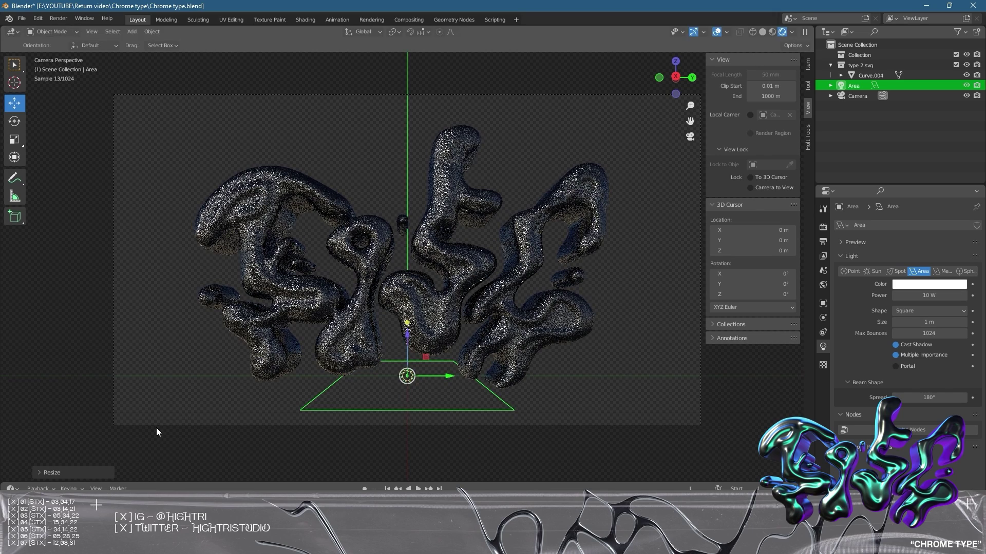
left_click(525, 451)
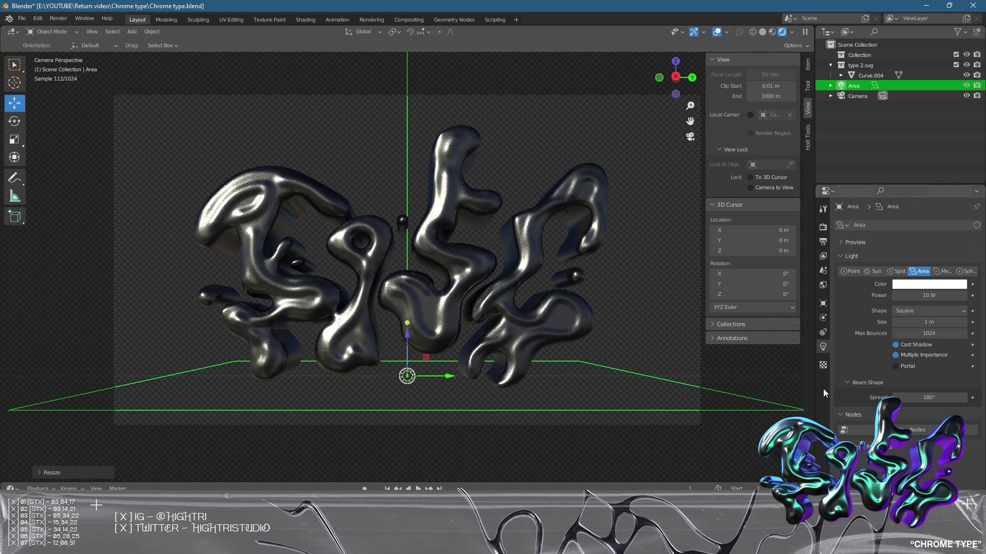
Set the area light's power to 488.7 W and save the file
left_click_drag(922, 293, 945, 293)
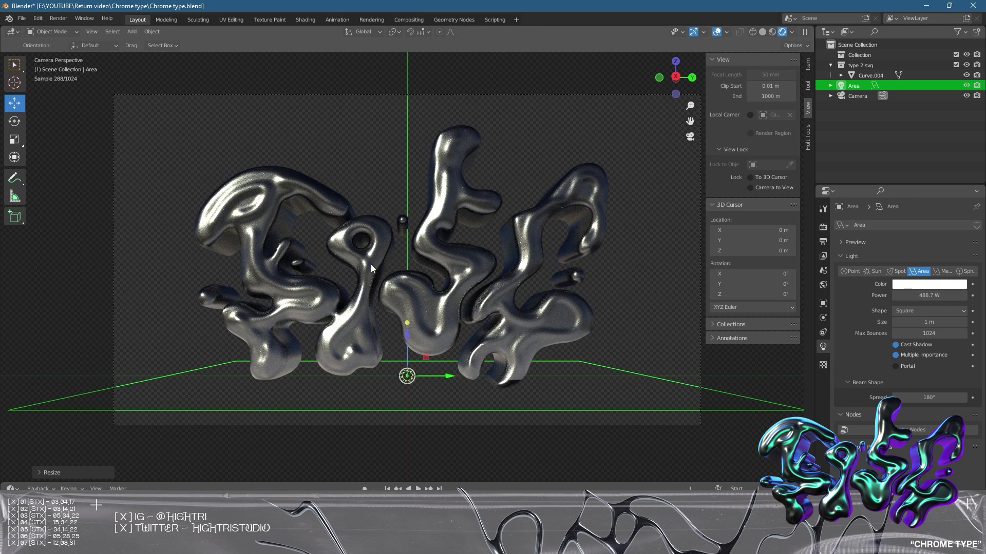
key("ctrl+s")
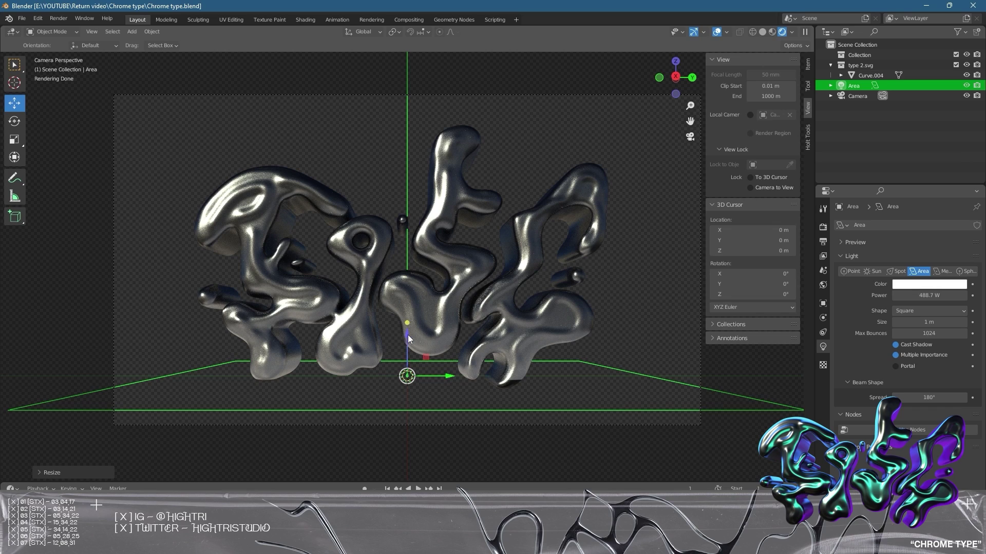
Lower the area light further beneath the lettering and tint its color pale mint green
left_click_drag(407, 335, 415, 381)
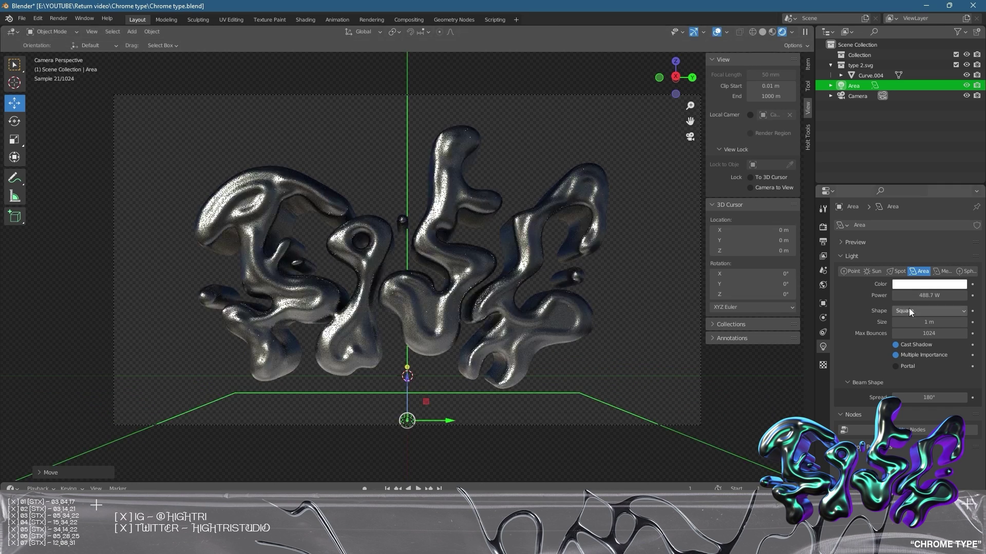
left_click(929, 284)
left_click(922, 196)
left_click_drag(922, 195, 911, 178)
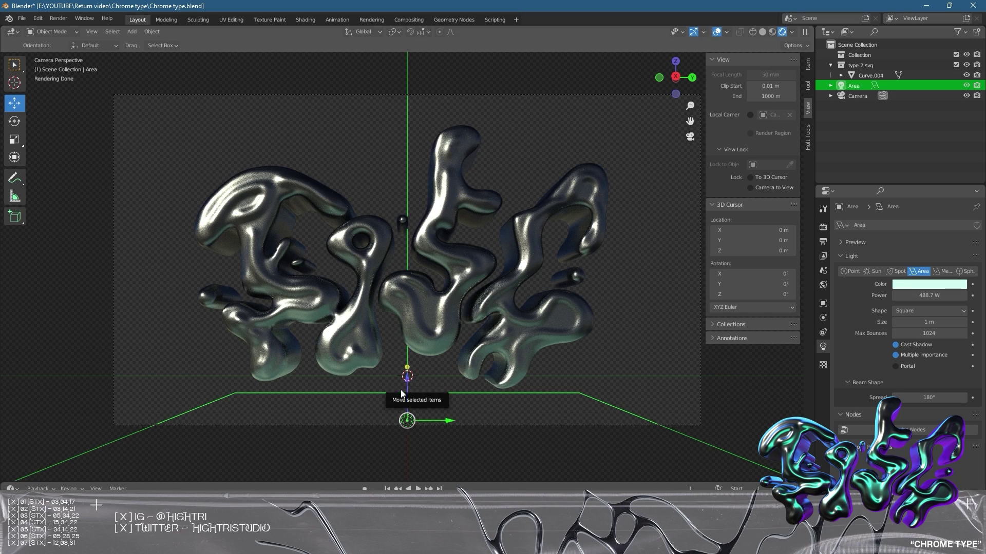
Duplicate the area light, flip the copy about Y to face down, and move it up about 10.4 m above the lettering
key("shift+d")
key("r")
key("y")
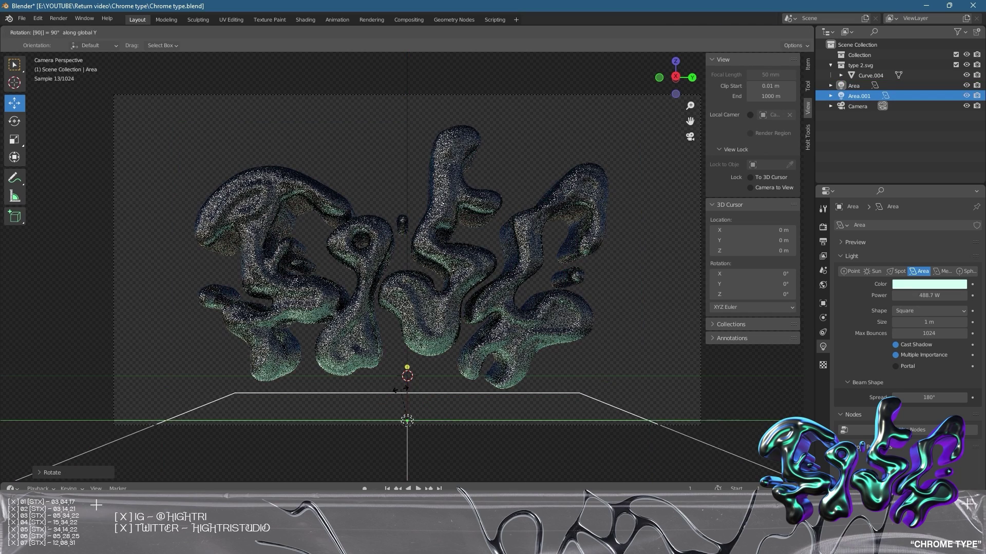
left_click(403, 398)
left_click_drag(409, 388, 433, 231)
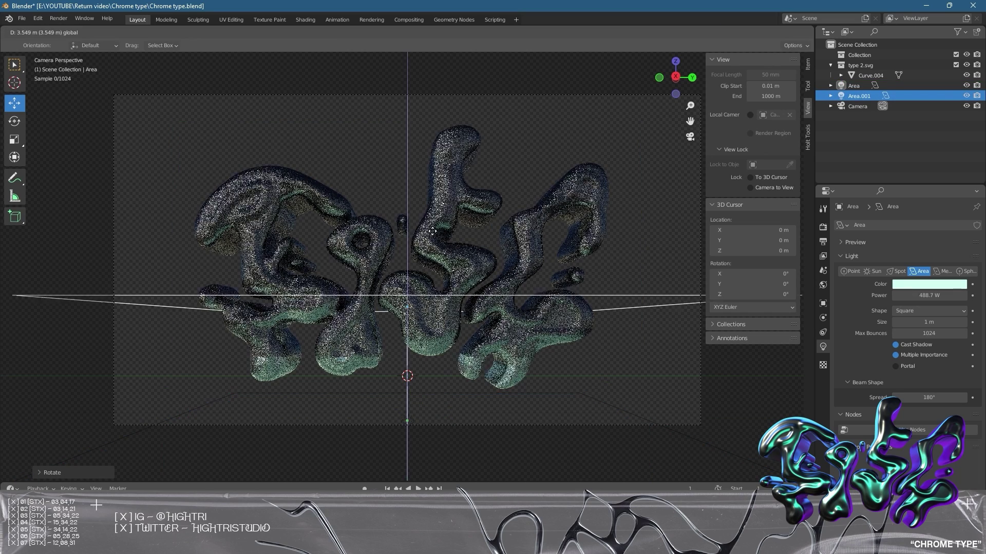
Settle the duplicated area light about 10.4 m above the original and save the file
left_click(451, 48)
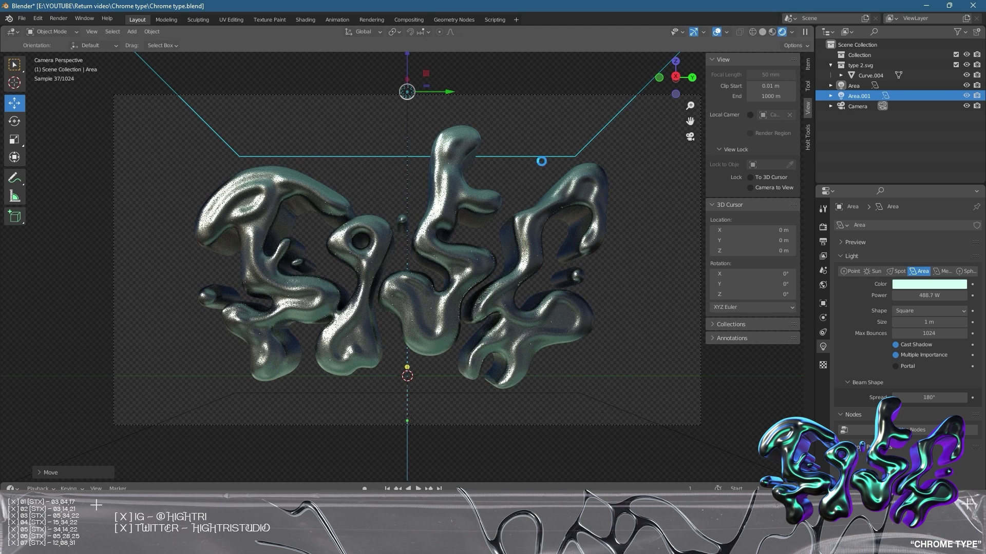
key("ctrl+s")
Tint the upper area light a slightly stronger mint green and save the file
left_click(531, 154)
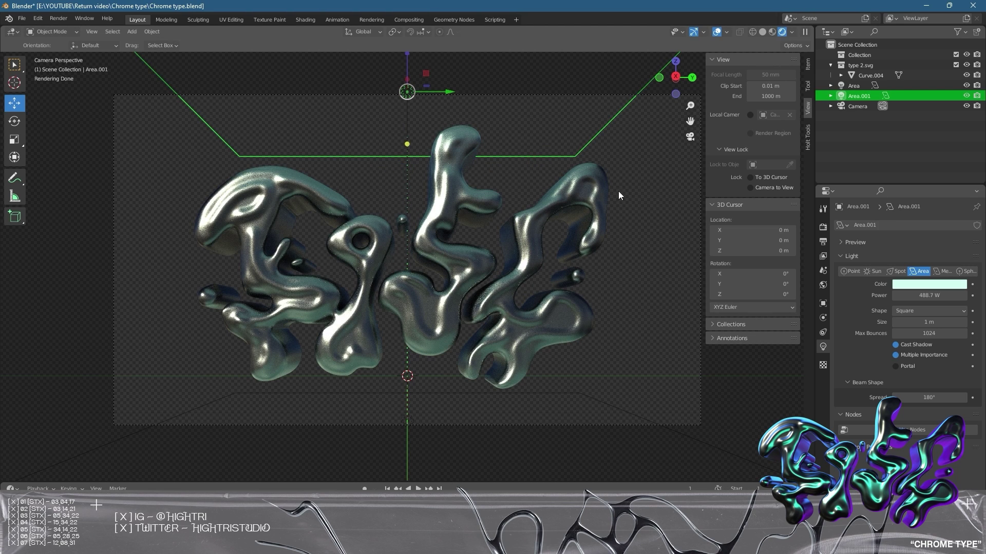
left_click(929, 284)
mouse_move(911, 178)
left_mouse_down()
mouse_move(910, 165)
mouse_move(892, 201)
mouse_move(918, 219)
mouse_move(934, 206)
mouse_move(926, 174)
mouse_move(902, 204)
mouse_move(887, 191)
mouse_move(911, 175)
left_mouse_up()
left_click(652, 299)
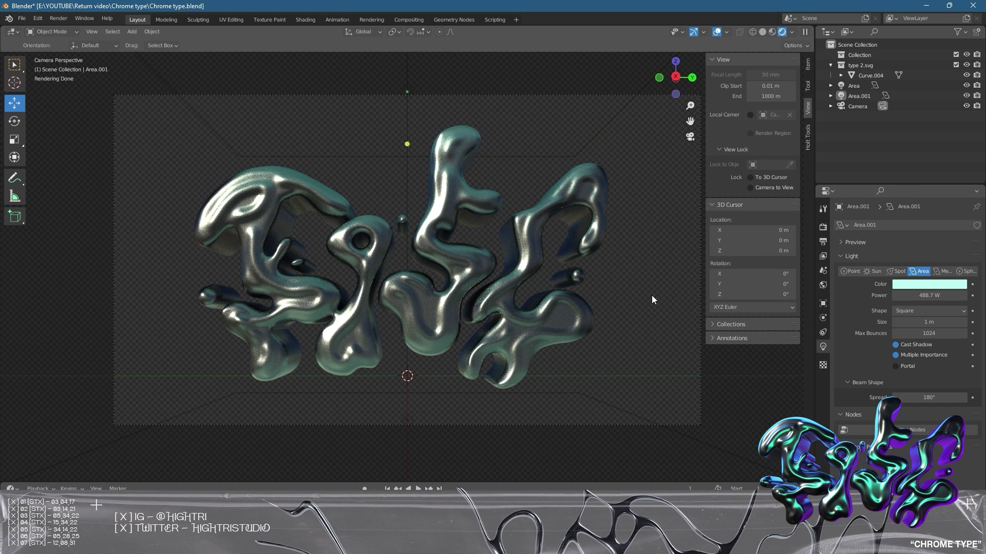
key("ctrl+s")
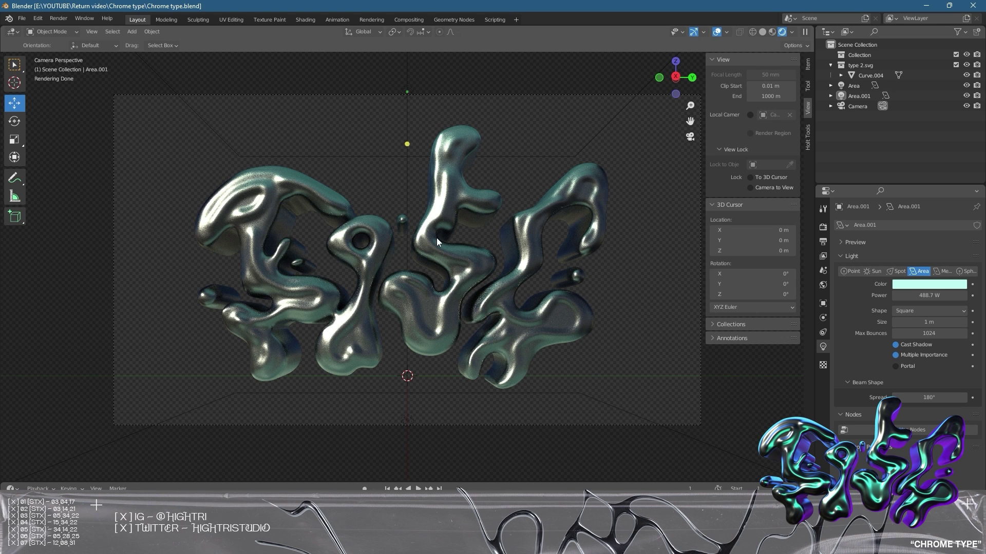
Select both the upper and the lower area light together
left_click(412, 152)
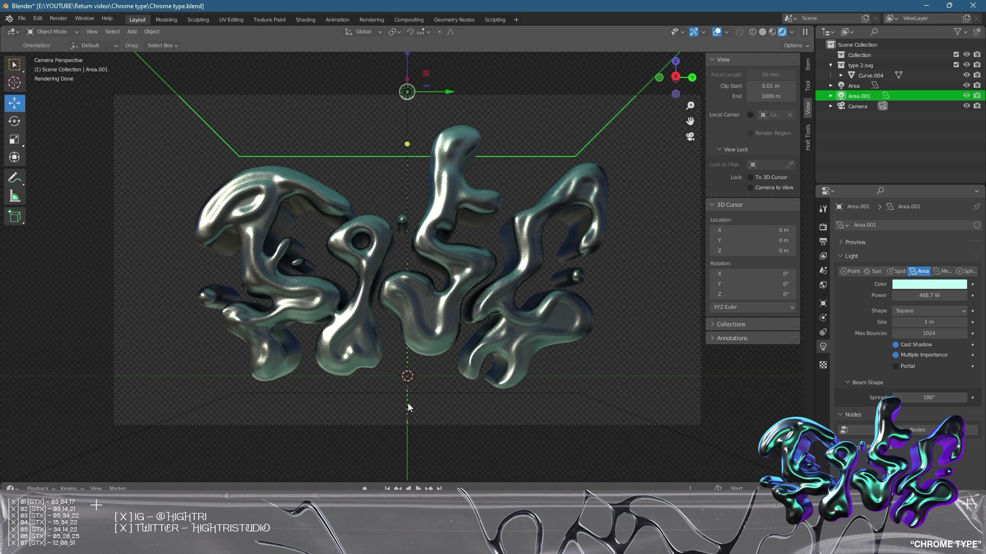
left_click(409, 408, "shift")
key("r")
key("y")
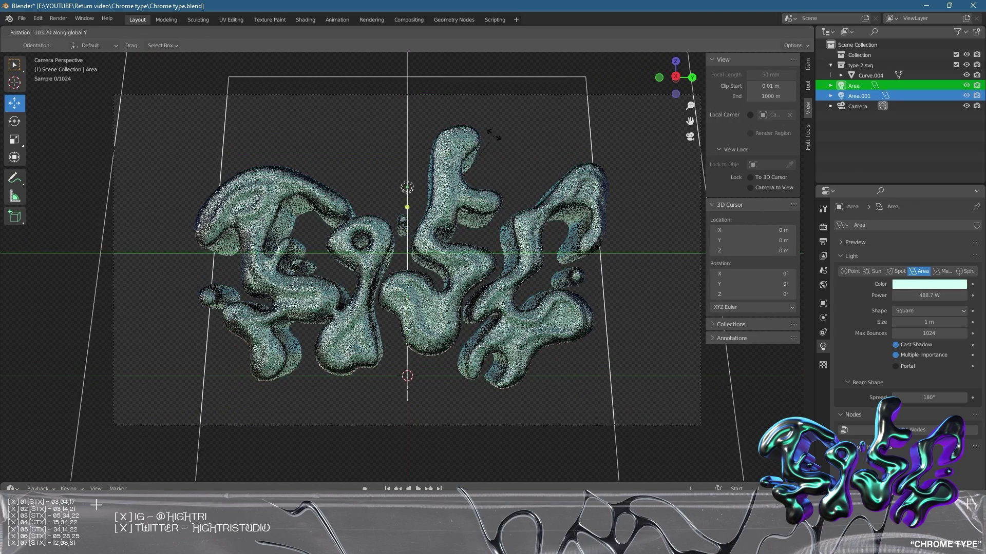
left_click(580, 231)
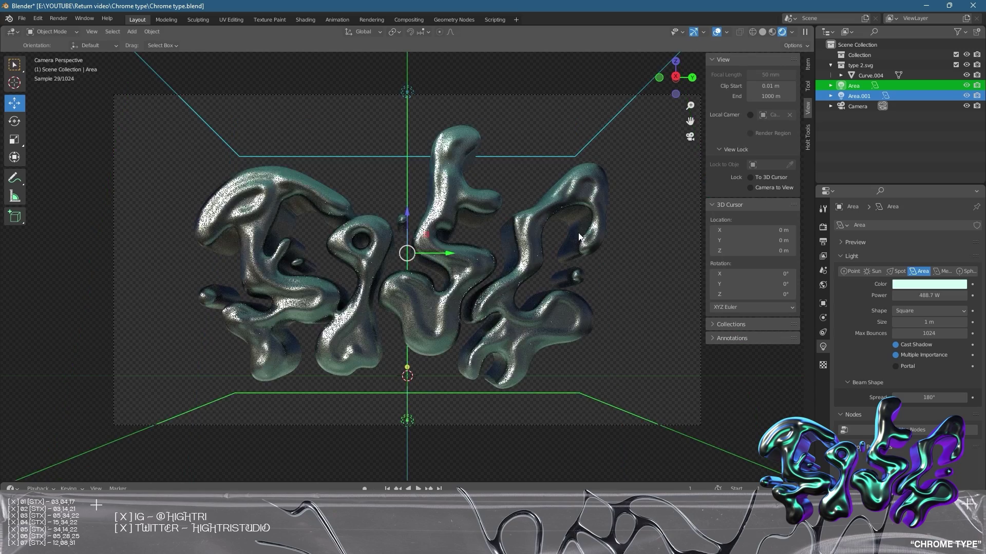
Rotate both area lights about the X axis to flank the lettering diagonally, and scale the pair by about 1.37
key("r")
key("x")
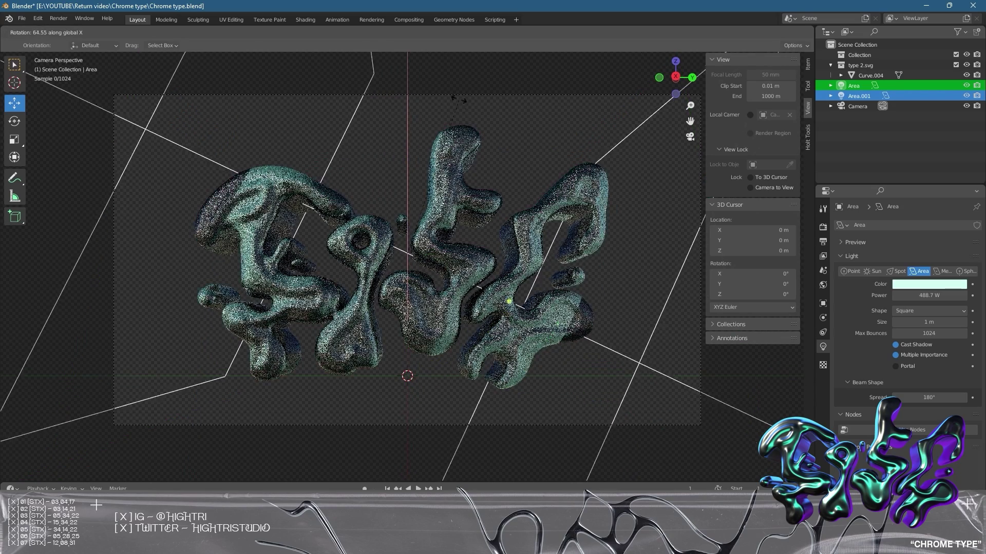
left_click(333, 112)
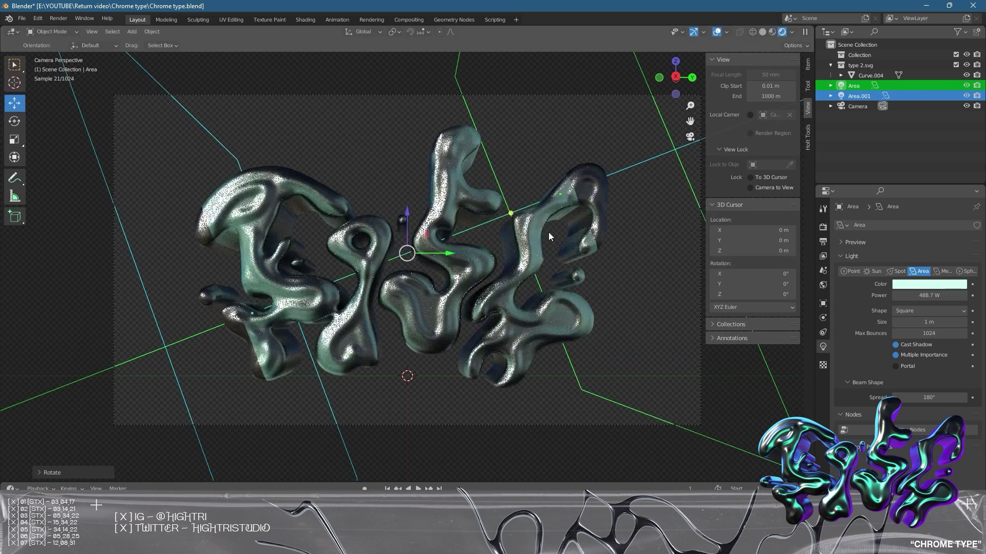
key("s")
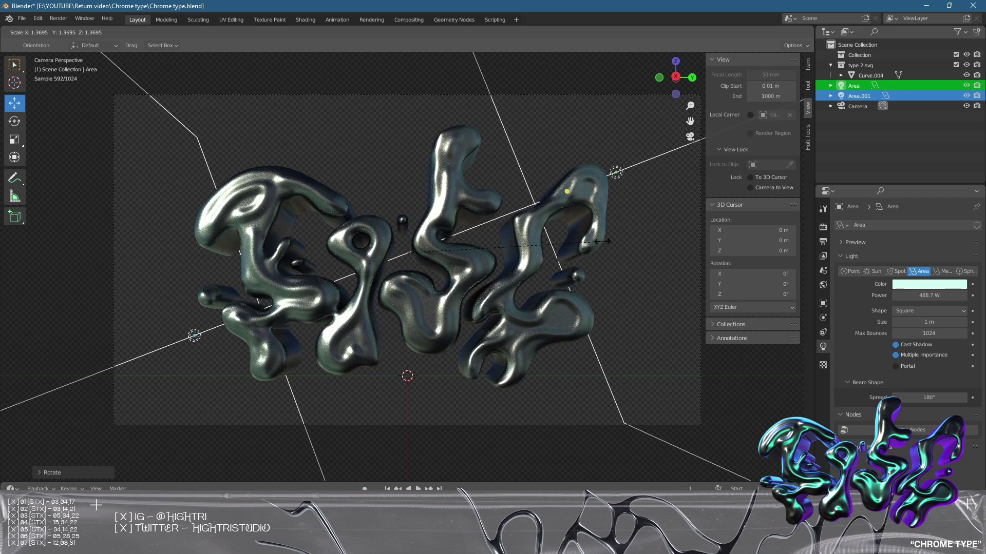
left_click(602, 241)
Rotate both area lights about 181° around the Y axis, deselect them and save the file
key("r")
key("y")
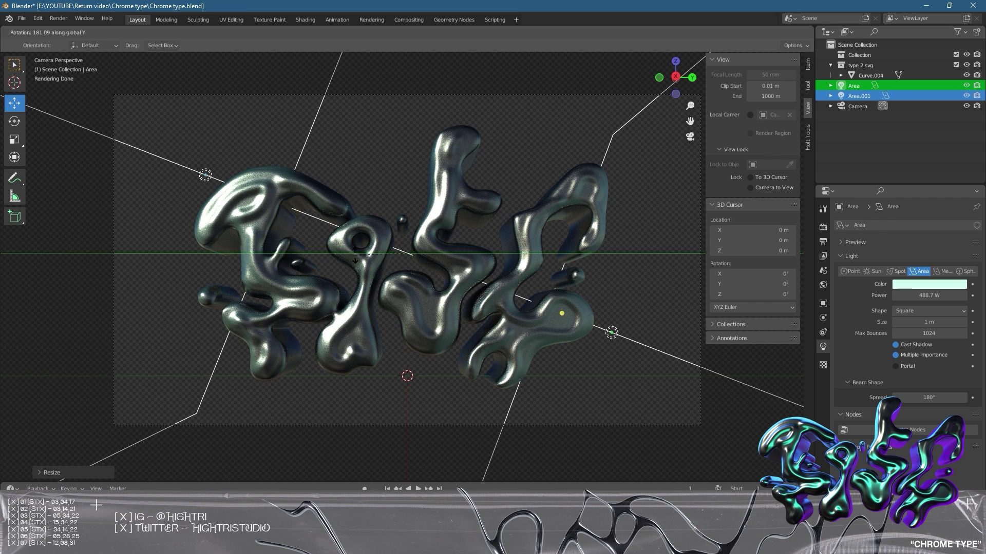
left_click(355, 255)
left_click(365, 162)
key("ctrl+s")
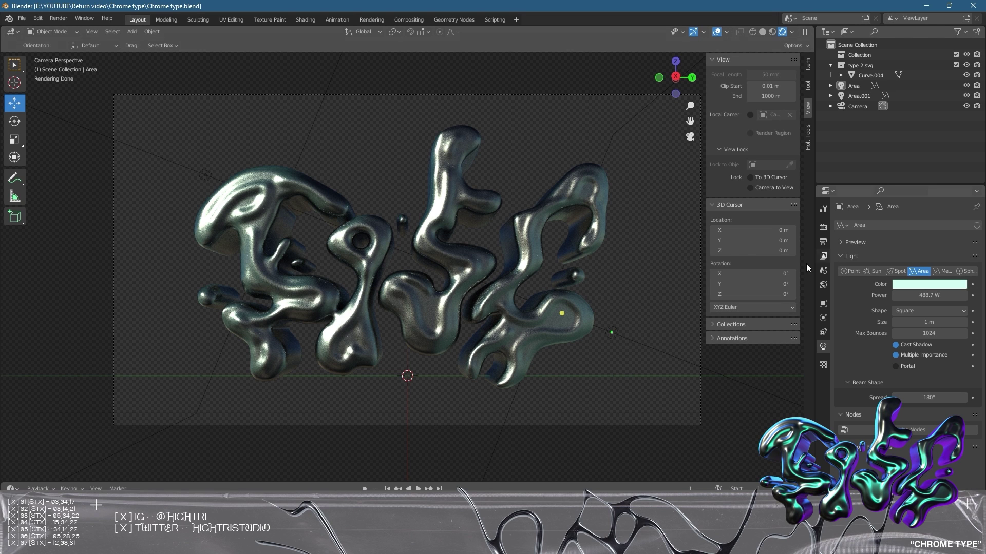
Set the output's Y resolution to 1920 px for a square render frame
left_click(822, 240)
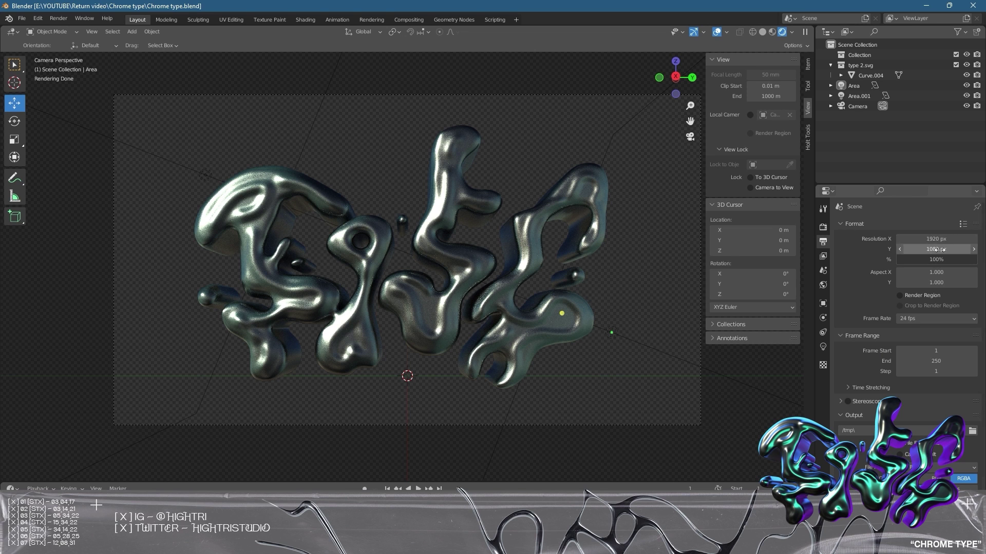
left_click(962, 226)
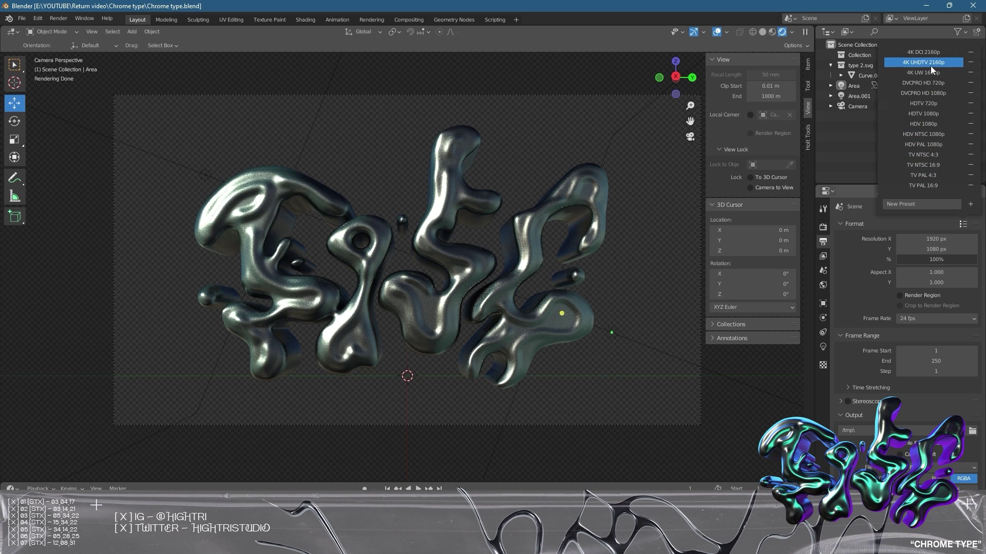
left_click(935, 249)
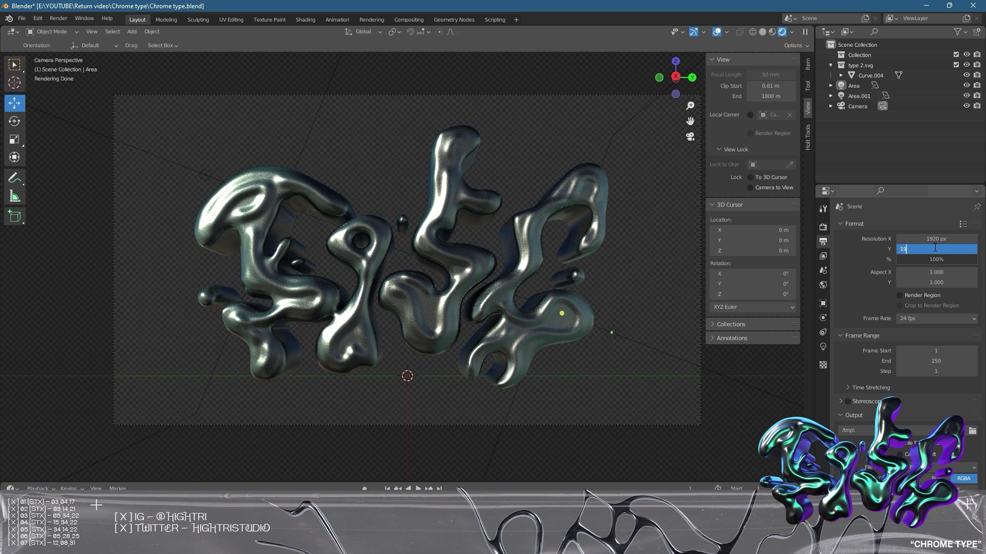
type("1920")
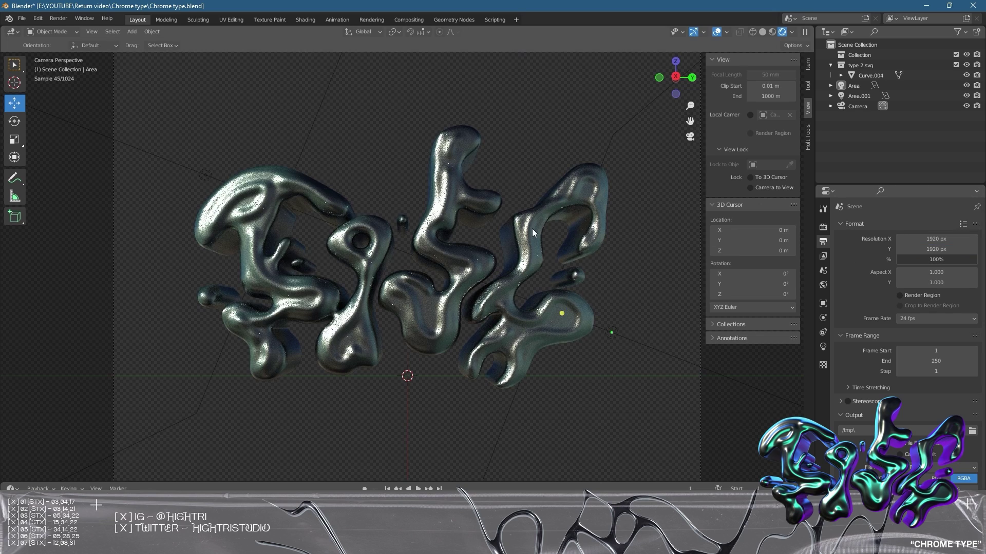
key("Return")
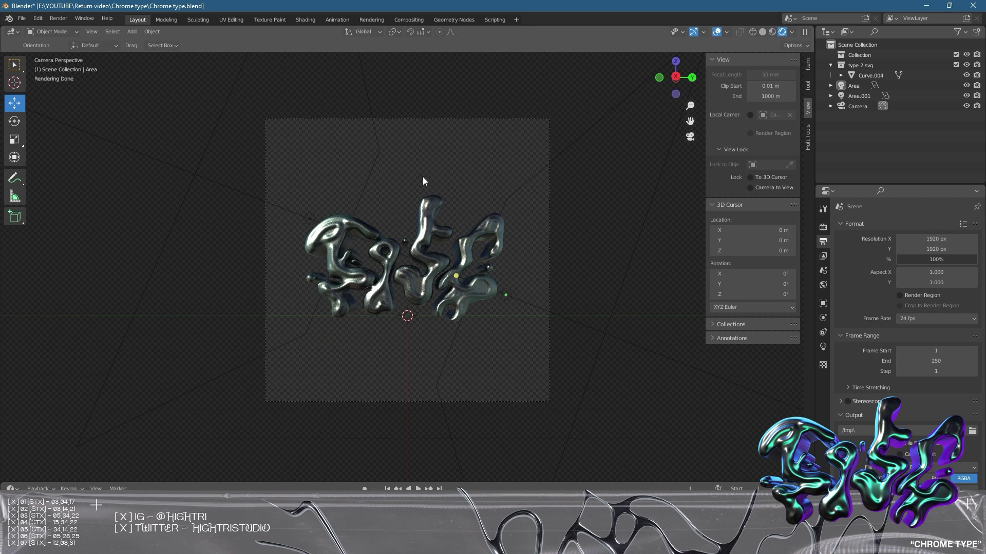
Move the camera closer with Camera to View so the lettering fills more of the frame, unlock it and save the file
scroll(431, 274, "up", 3)
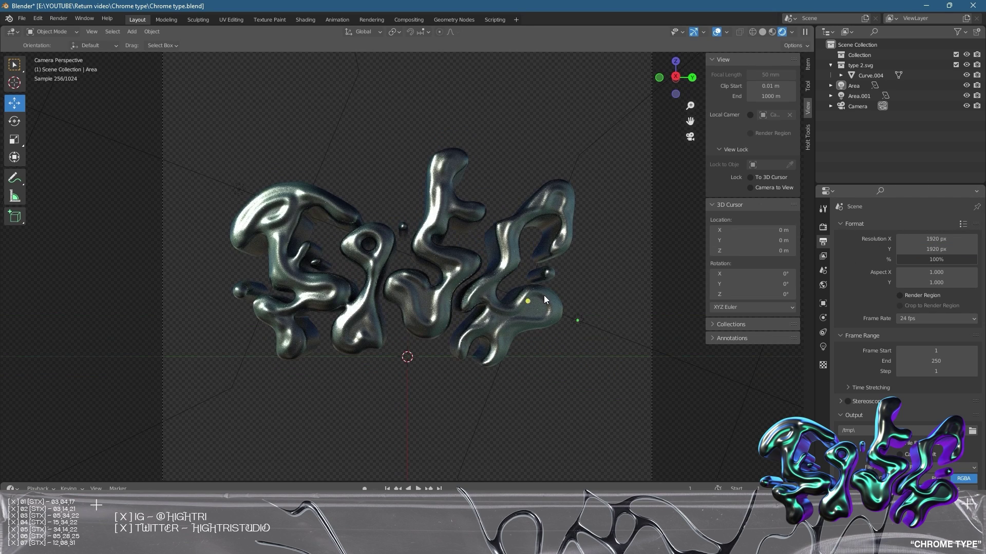
left_click(750, 188)
scroll(473, 223, "down", 2)
scroll(464, 226, "up", 4)
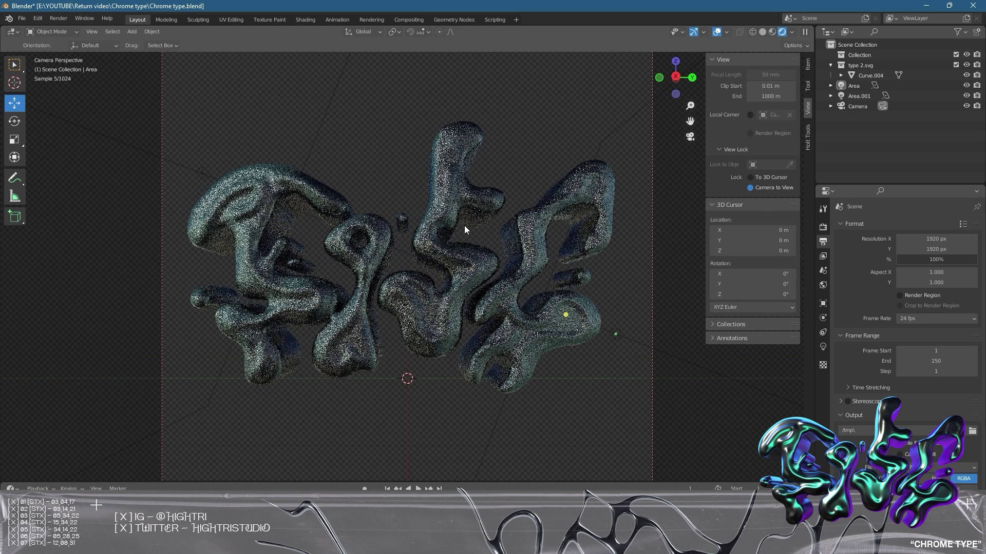
left_click(775, 186)
key("ctrl+s")
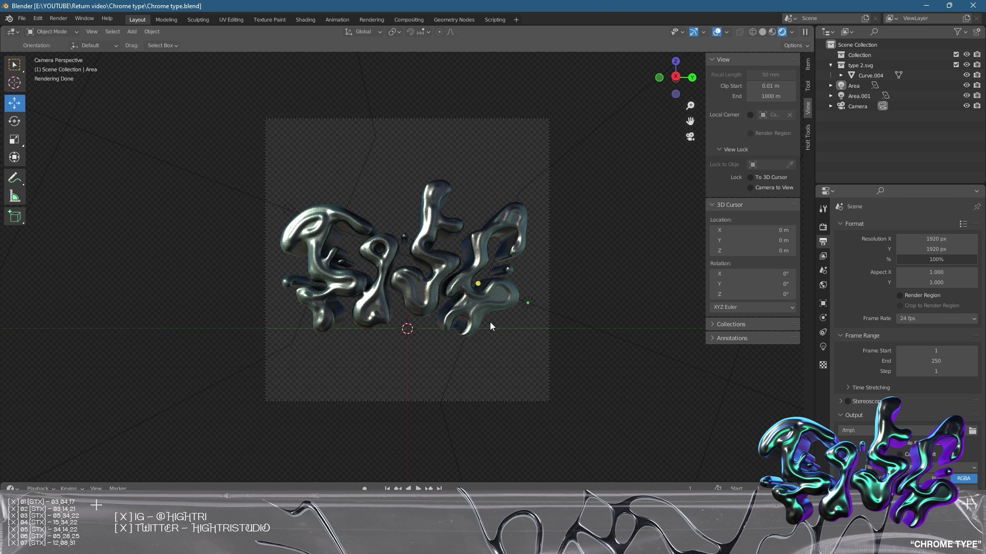
Change the color of the area light Area.001 to purple and save the file
left_click(564, 318)
left_click(823, 347)
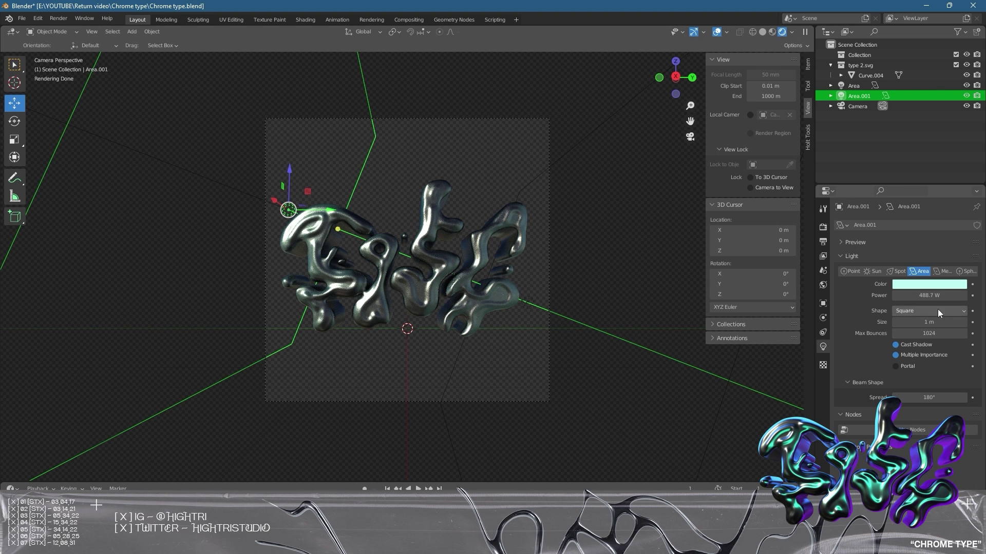
left_click(929, 284)
left_click_drag(914, 197, 919, 207)
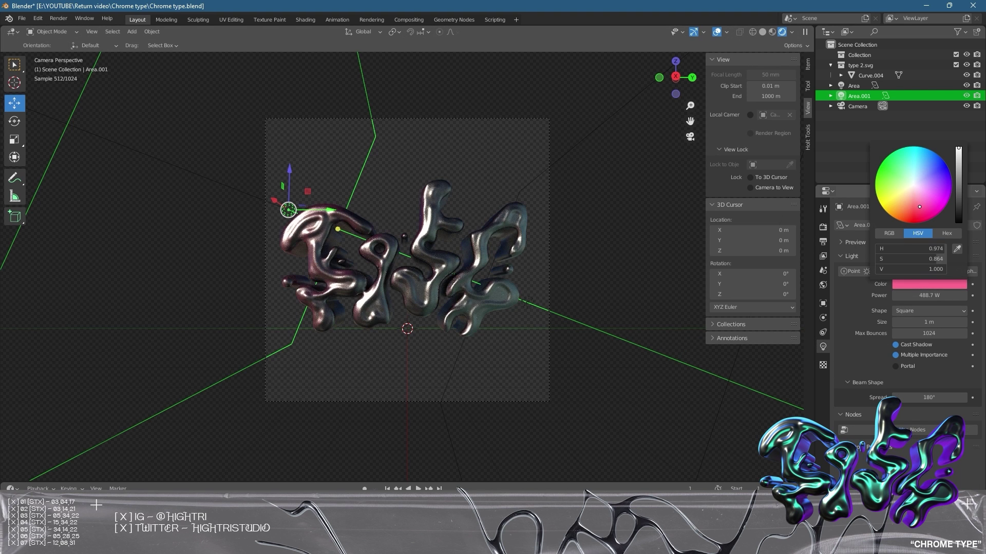
left_click(937, 188)
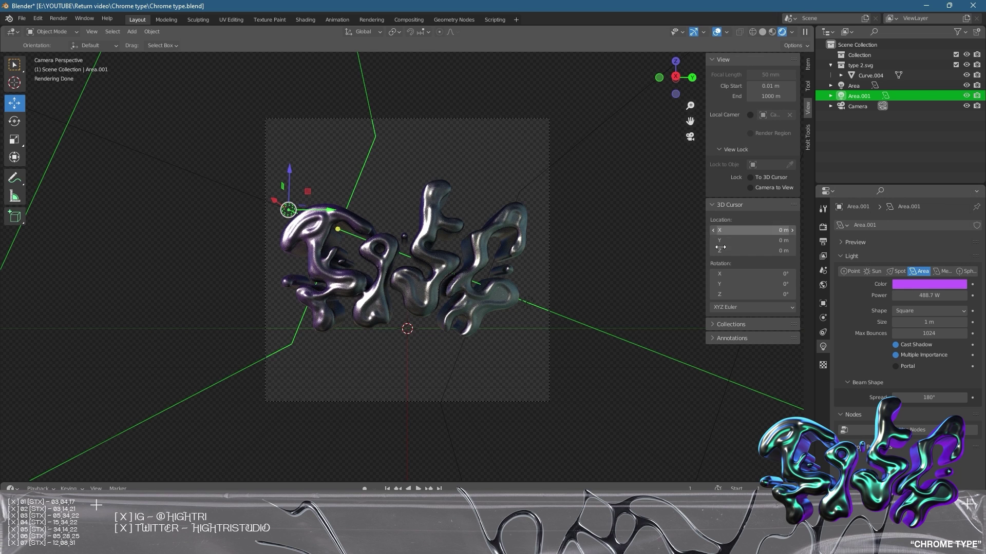
left_click(528, 260)
key("ctrl+s")
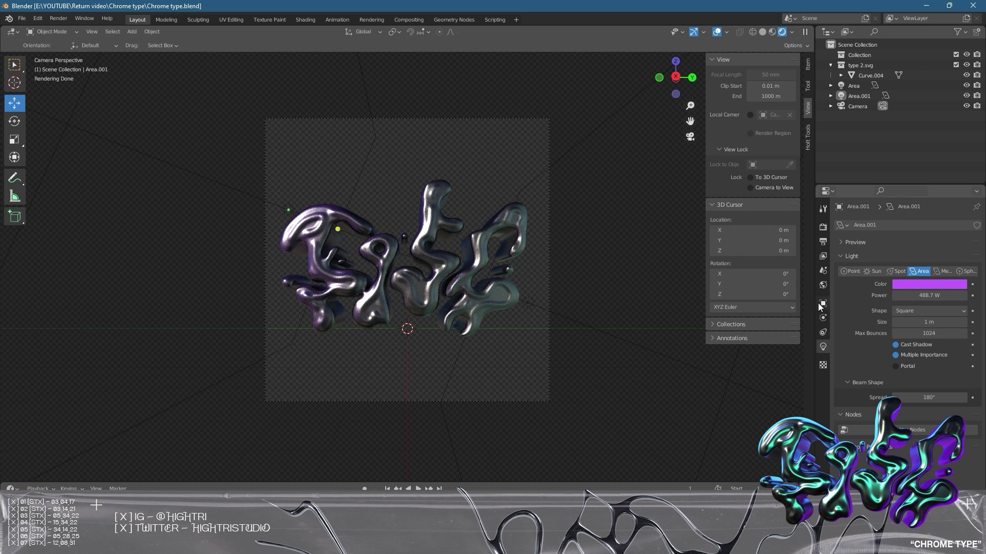
Try world environment strengths of 2 and 1 on the lettering
left_click(823, 285)
left_click(927, 379)
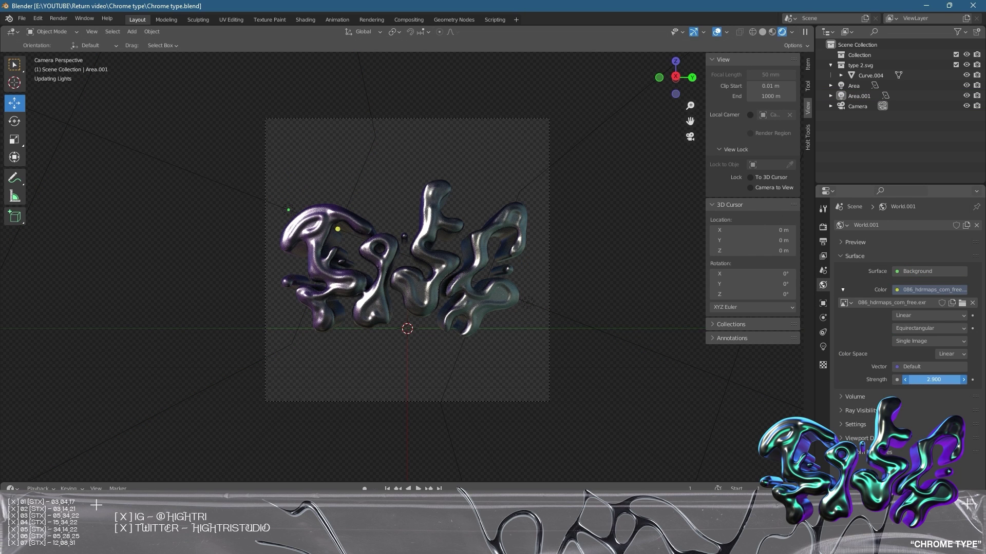
left_click_drag(927, 379, 913, 388)
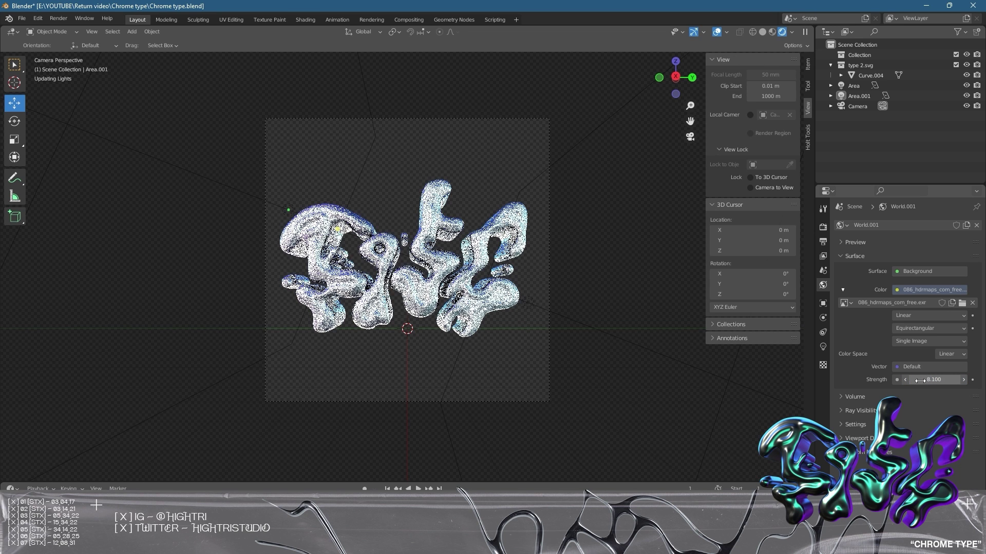
double_click(935, 380)
type("2")
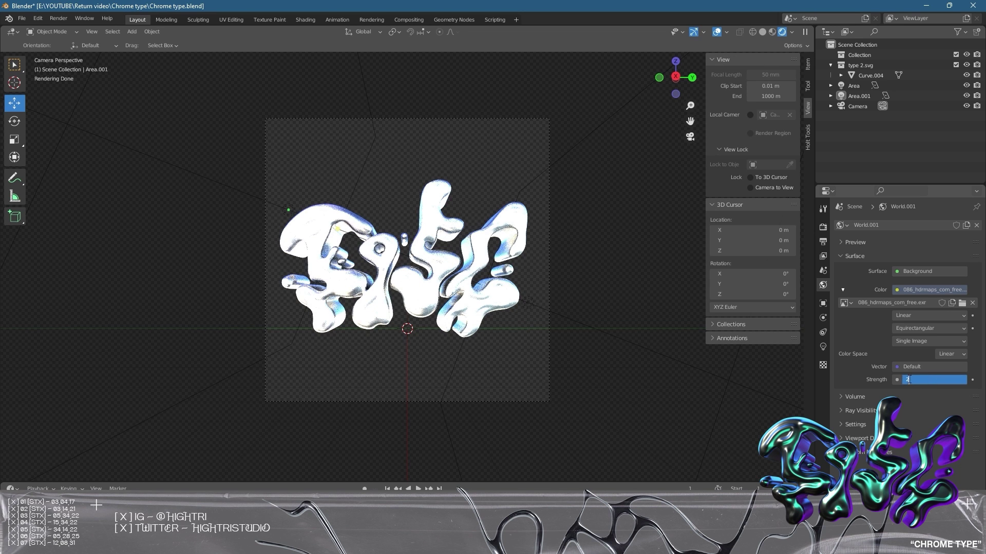
key("Return")
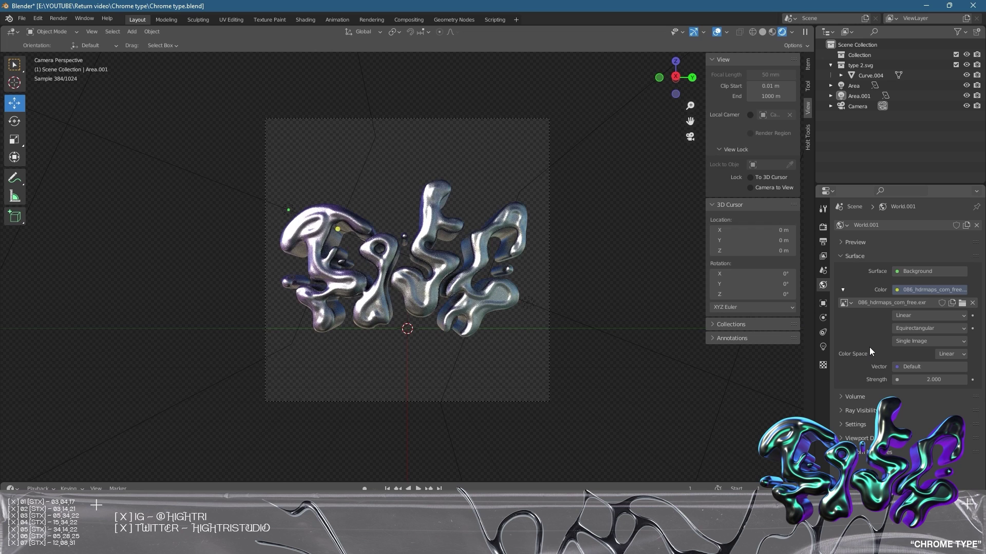
key("ctrl+s")
left_click(931, 380)
type("1")
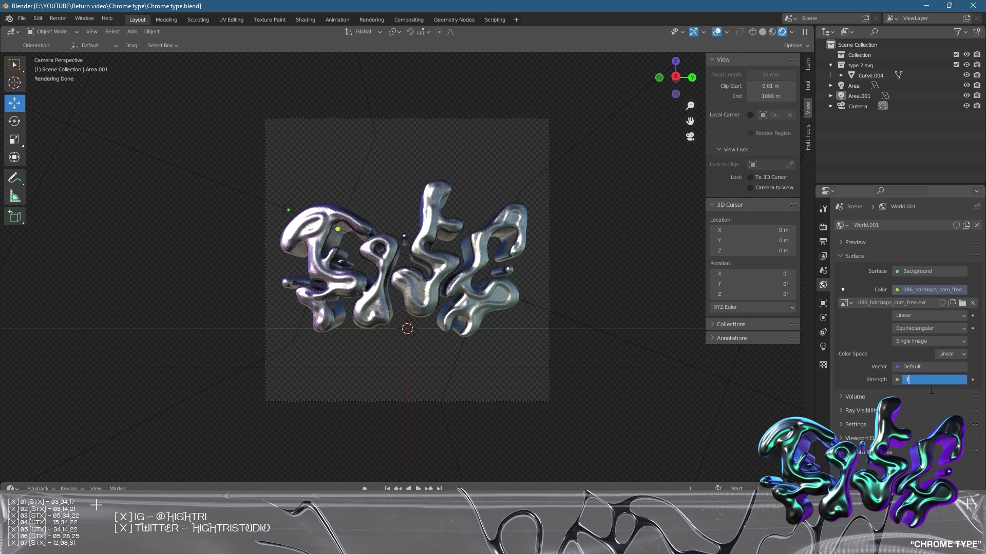
key("Return")
Set the world environment strength to 0.3 and save the file
left_click(930, 379)
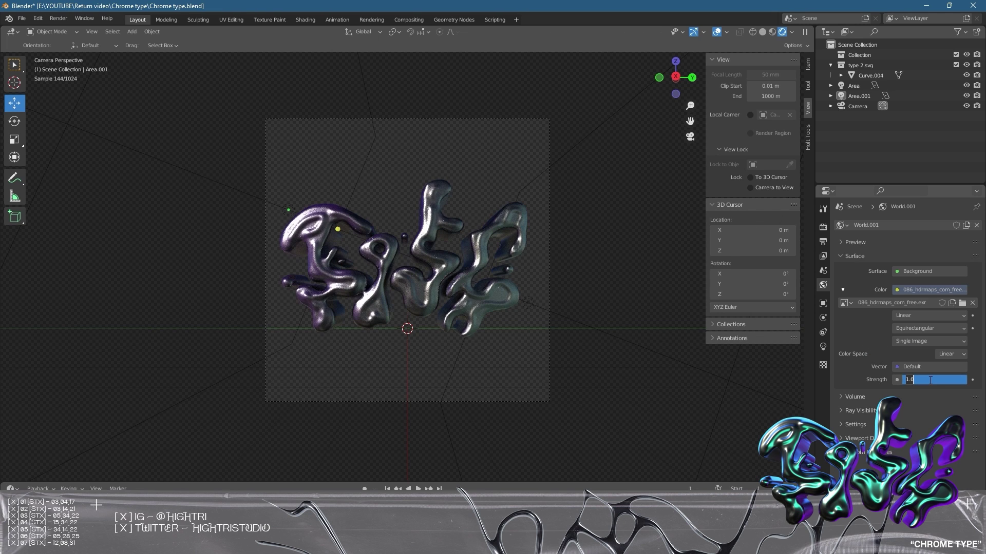
key("BackSpace")
key("Return")
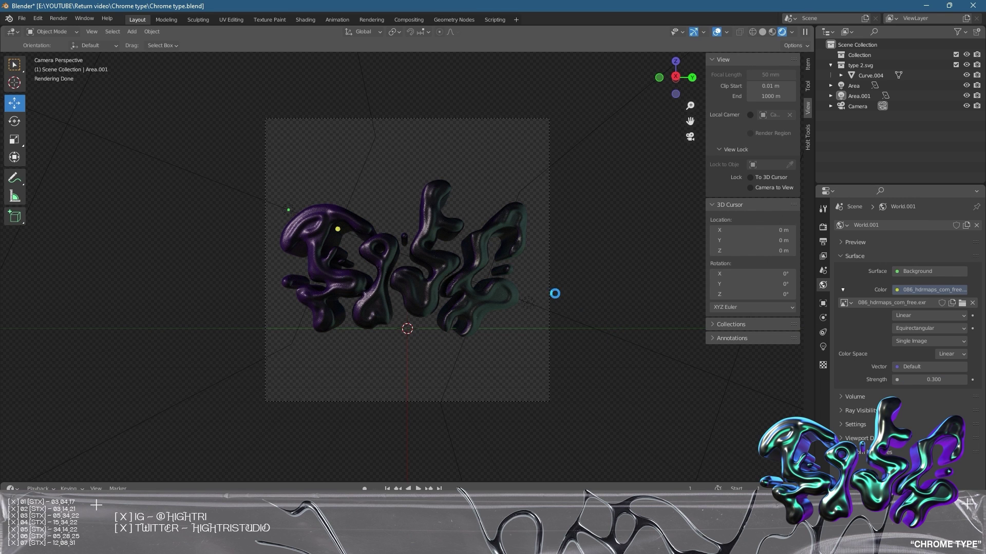
key("ctrl+s")
Raise the power of the purple area light to 5000 W
left_click(546, 309)
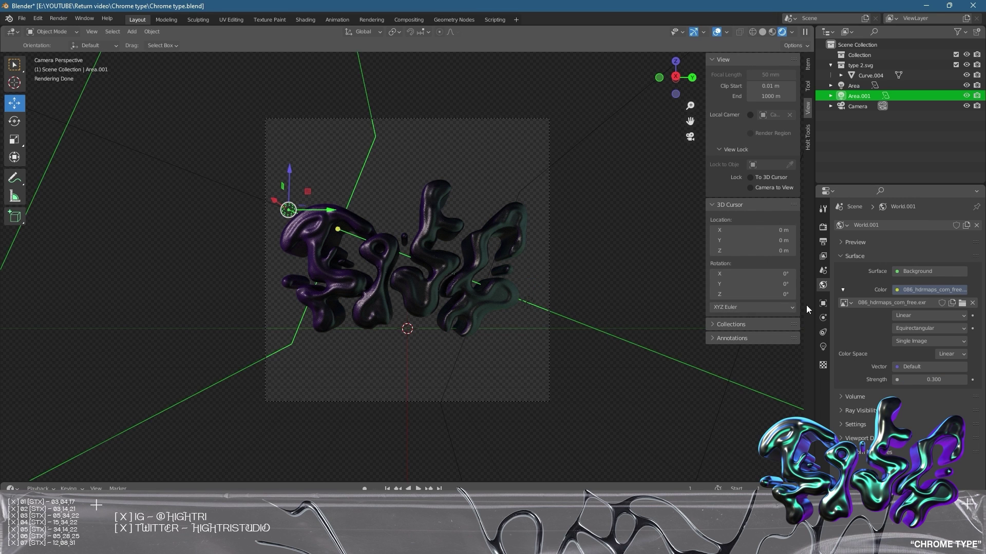
left_click(823, 346)
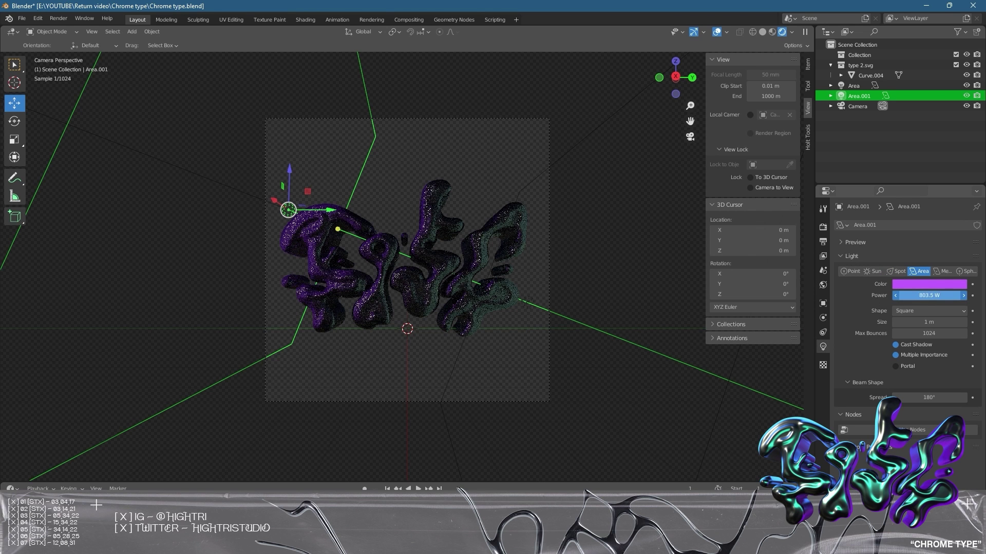
left_click(928, 297)
type("50")
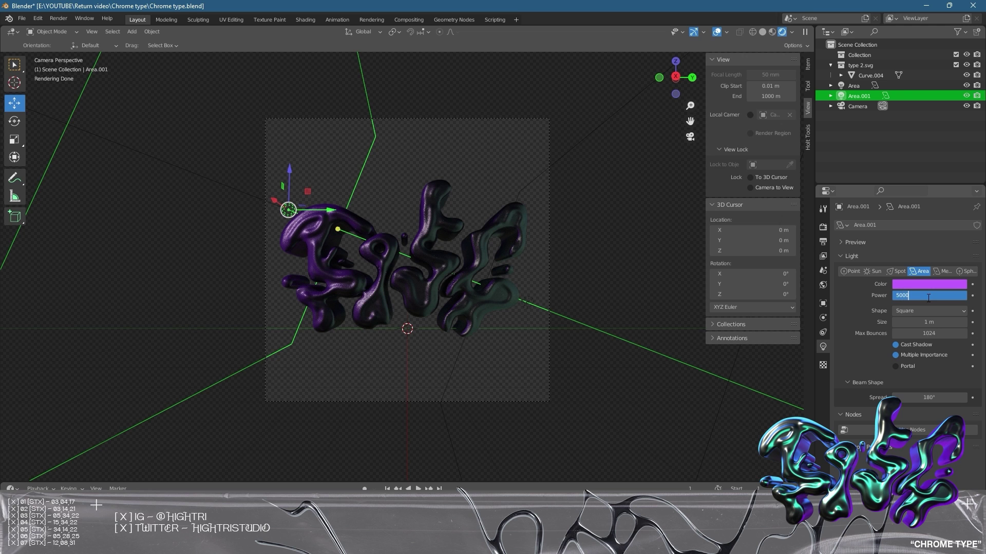
type("00")
key("Return")
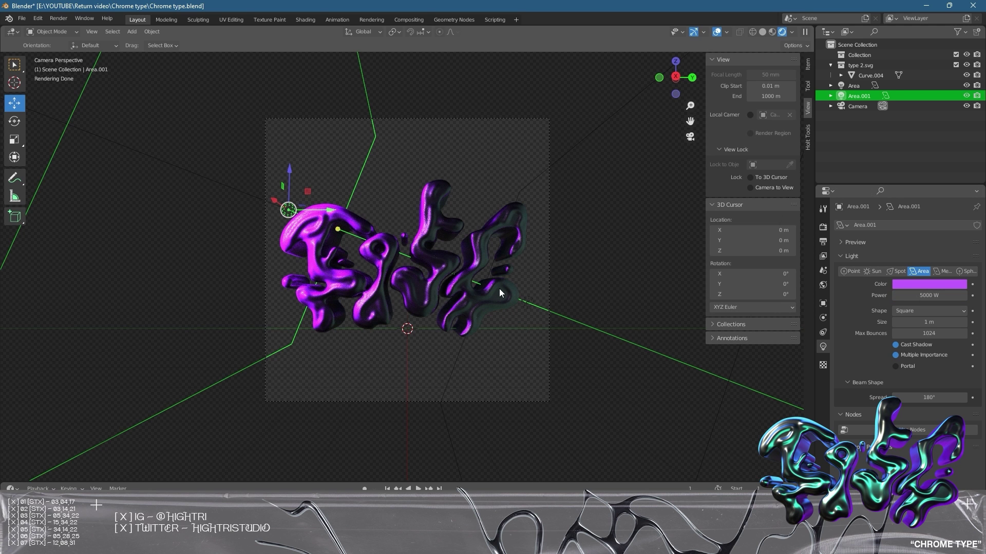
Try a power of 5000 W on the mint area light and save the file
left_click(535, 303)
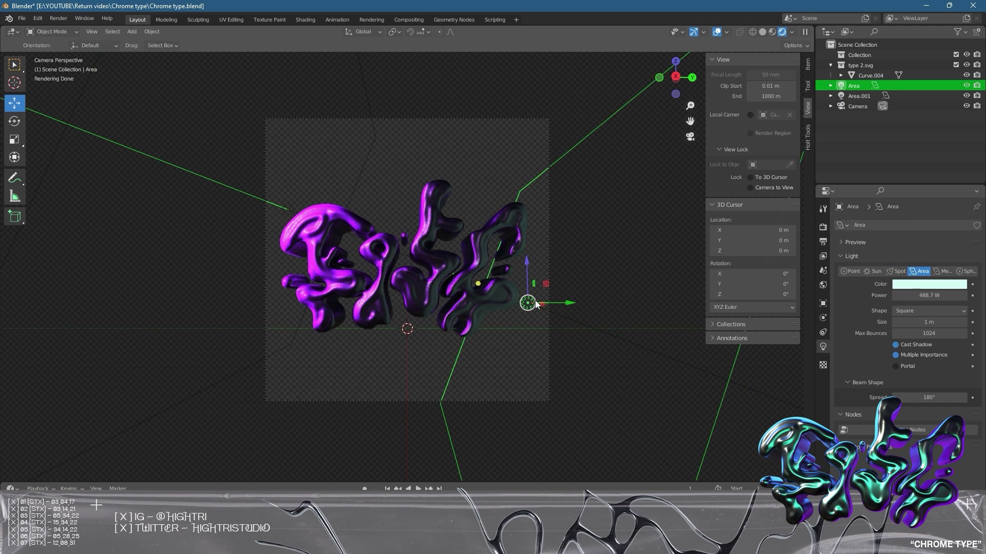
double_click(928, 296)
type("5")
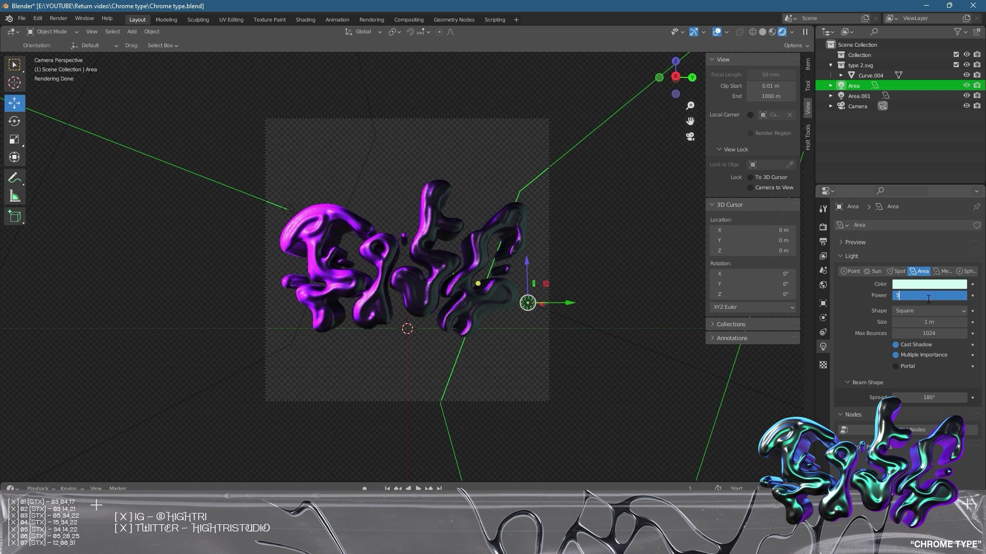
type("000")
key("Return")
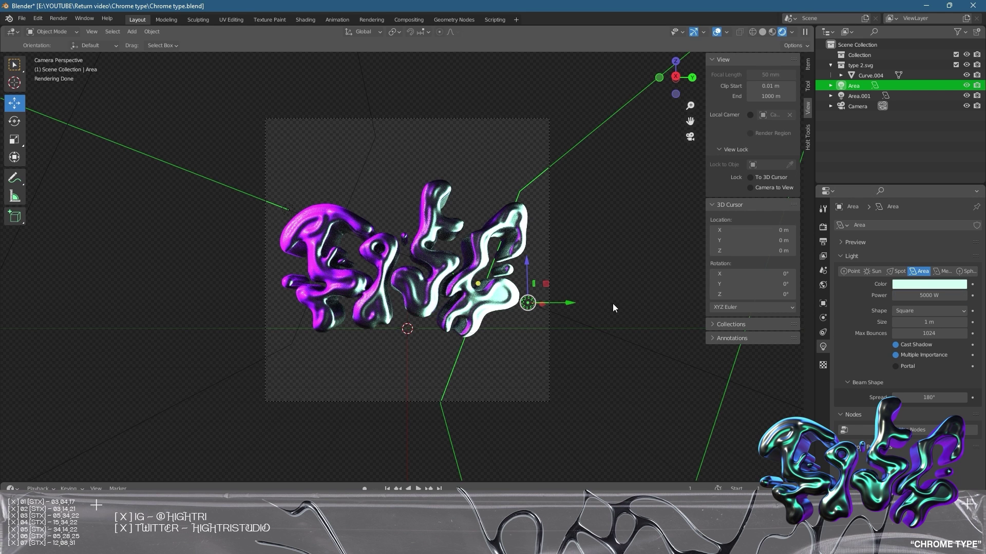
key("ctrl+s")
Set the mint area light's power to 2000 W
double_click(920, 295)
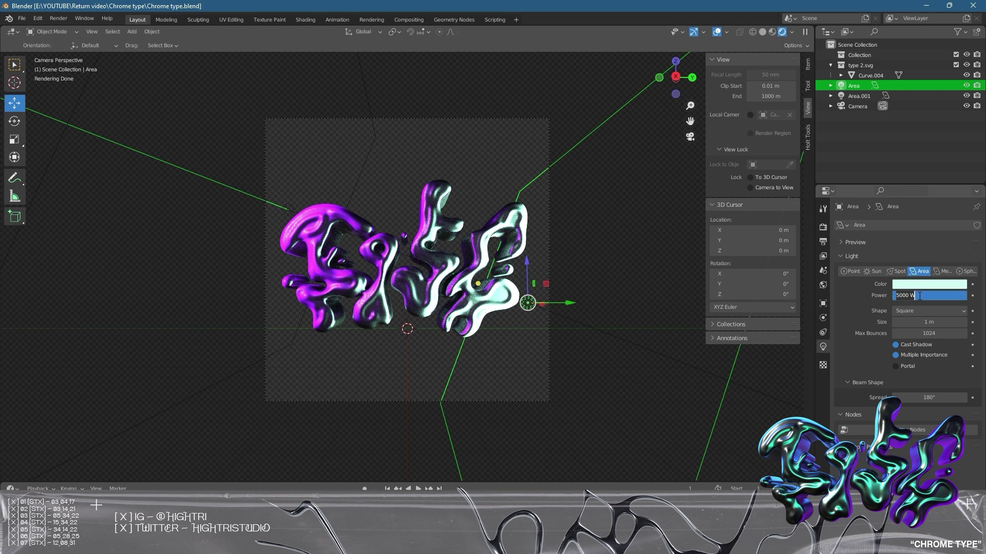
type("20")
key("Return")
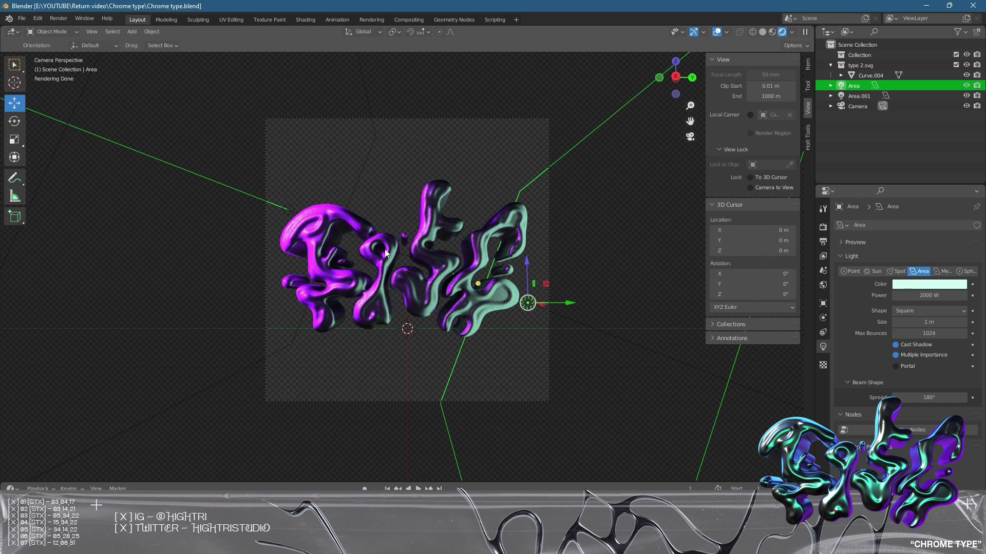
Reposition the purple area light Area.001 up and away from the lettering's left end, adjust its scale, and save the file
left_click(286, 210)
key("g")
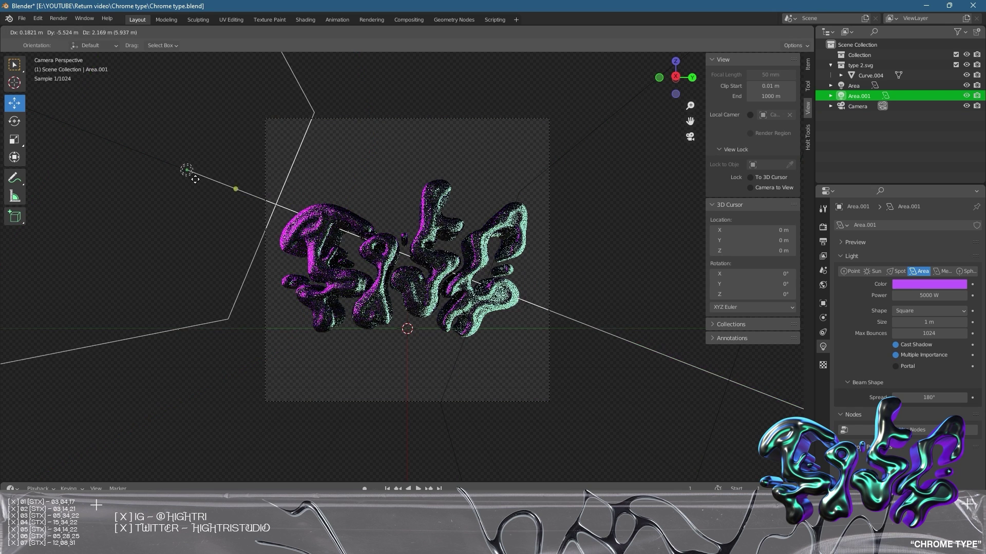
left_click(206, 177)
key("s")
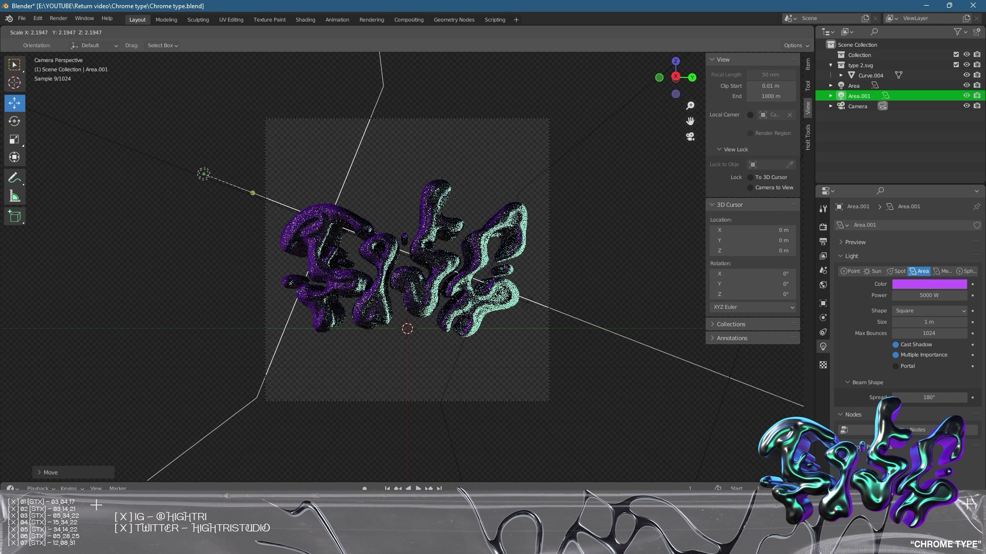
left_click(355, 175)
key("g")
left_click(375, 179)
left_click(375, 179)
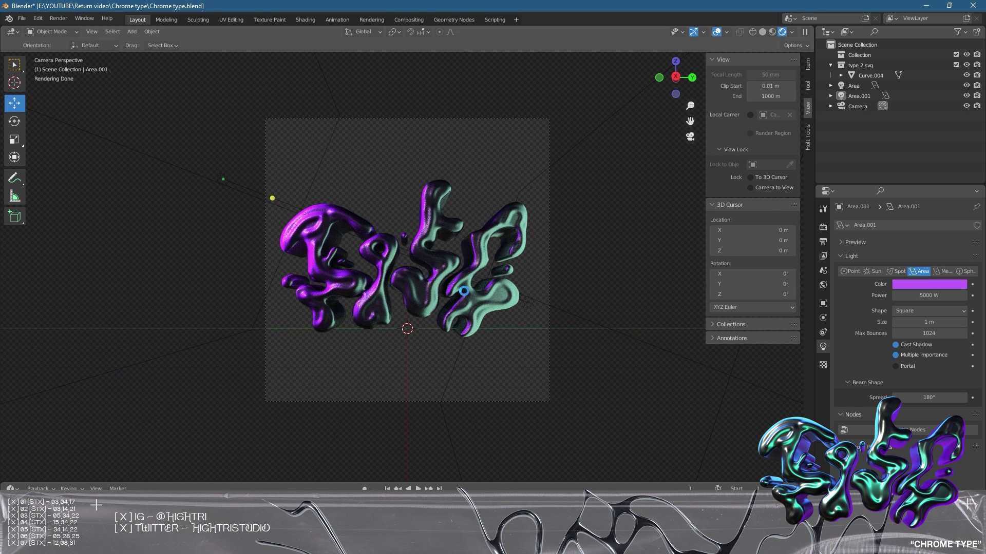
key("ctrl+s")
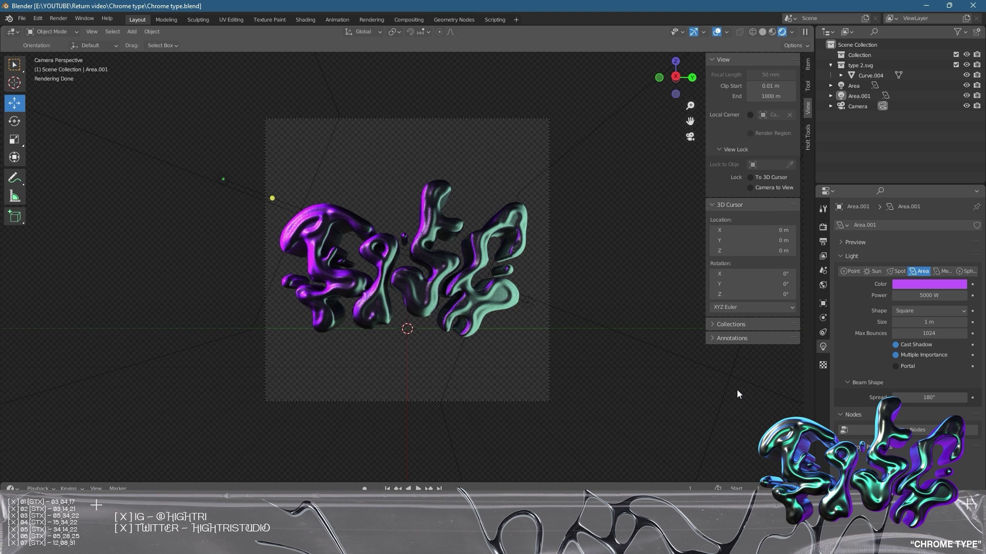
Change the color of the mint area light to purple with hue 0.749 and saturation 0.921
left_click(624, 330)
left_click(729, 379)
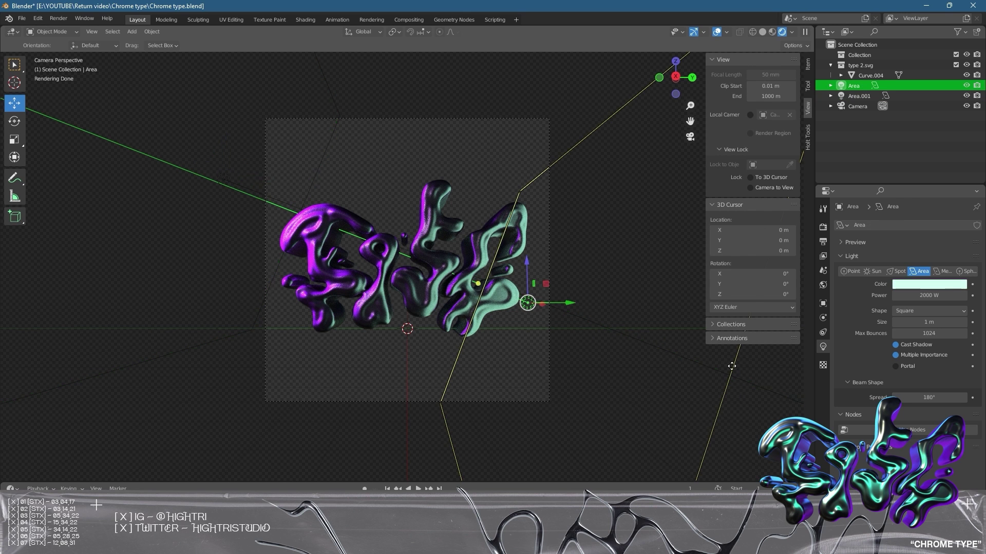
left_click(920, 284)
left_click_drag(909, 212, 939, 189)
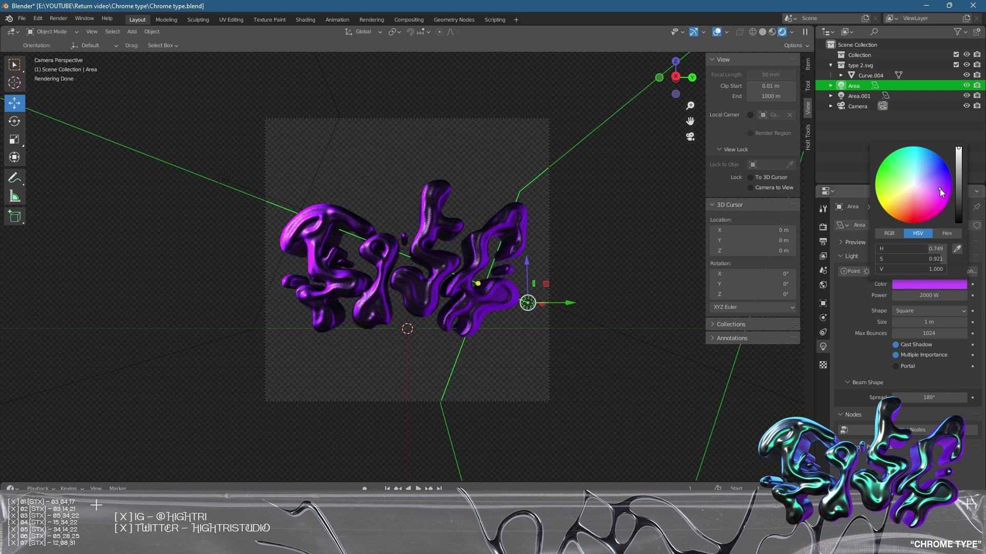
Change the color of the area light Area.001 from purple to light blue
left_click(304, 189)
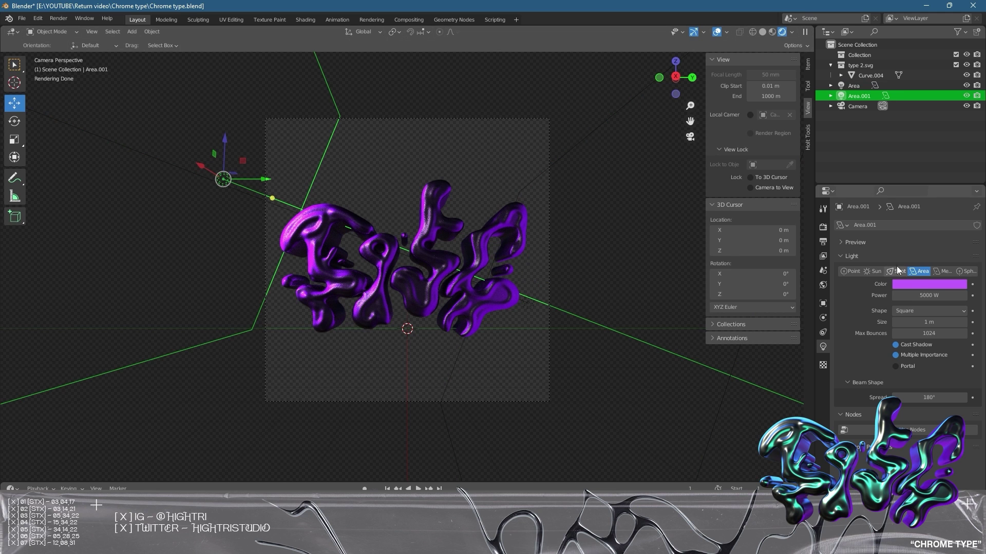
left_click(916, 284)
left_click_drag(921, 169, 926, 167)
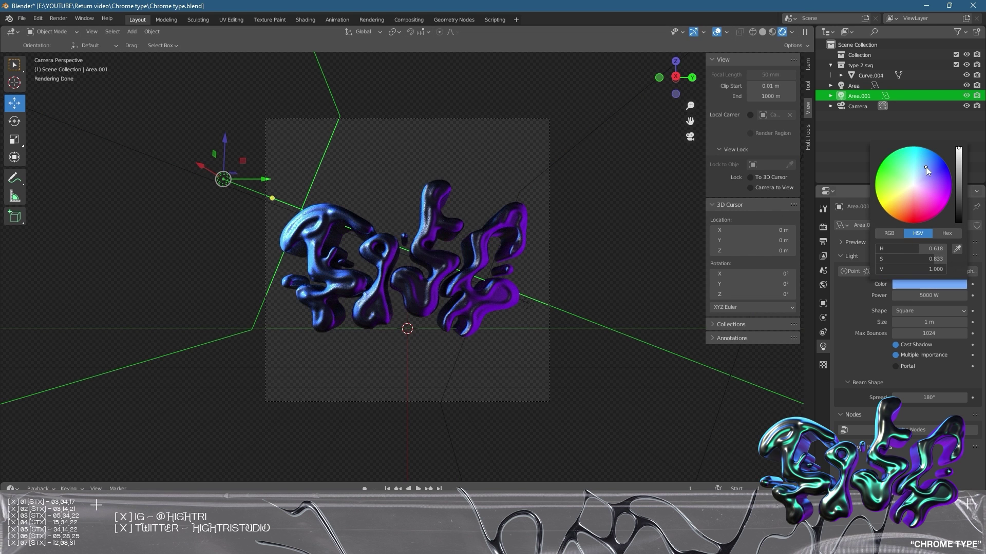
Move the blue area light to the camera frame's upper-left corner and rotate it about the global Z axis to rim-light the letters
key("g")
left_click(328, 164)
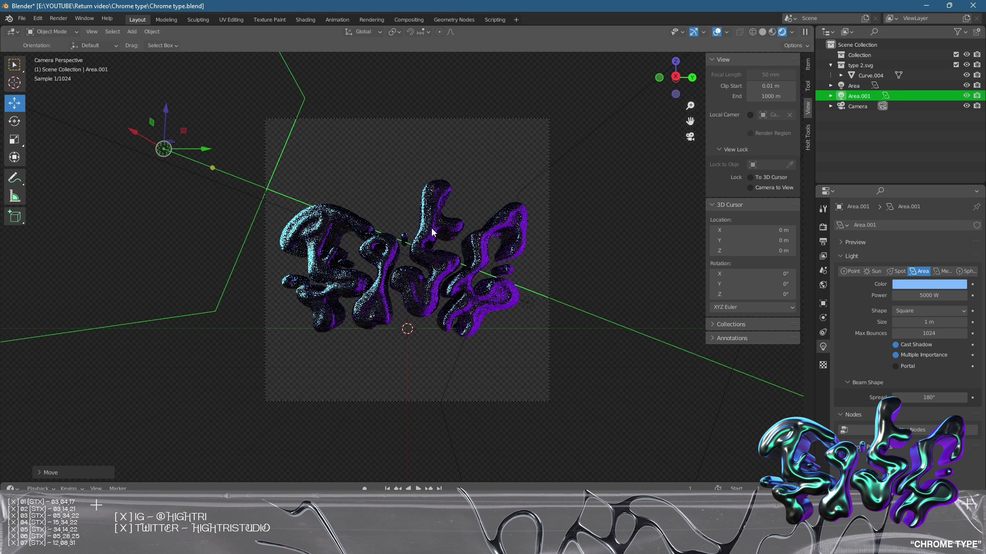
key("r")
key("z")
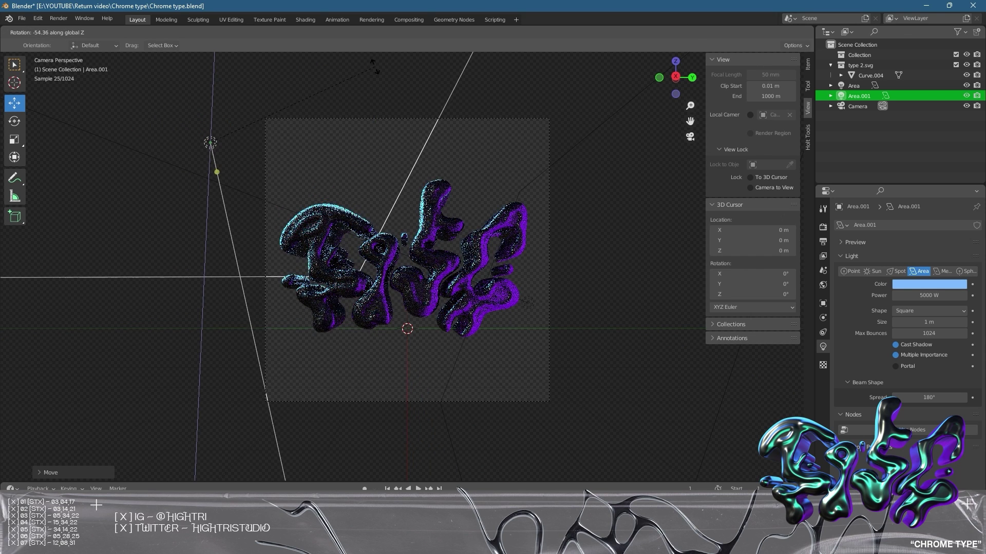
left_click(438, 222)
key("g")
left_click(475, 219)
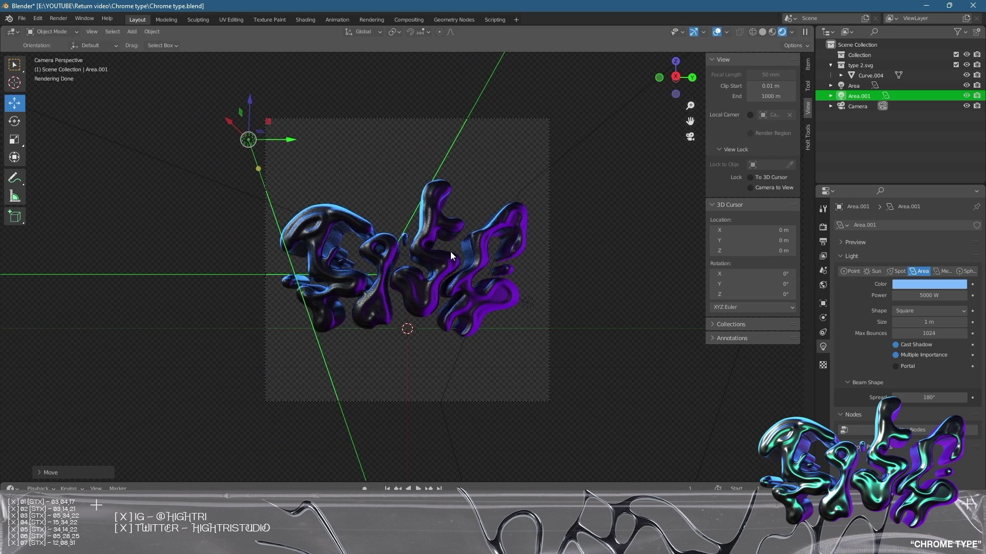
Rotate the purple area light on the lettering's right side about the global Z axis so it grazes the letter edges
scroll(448, 251, "up", 6)
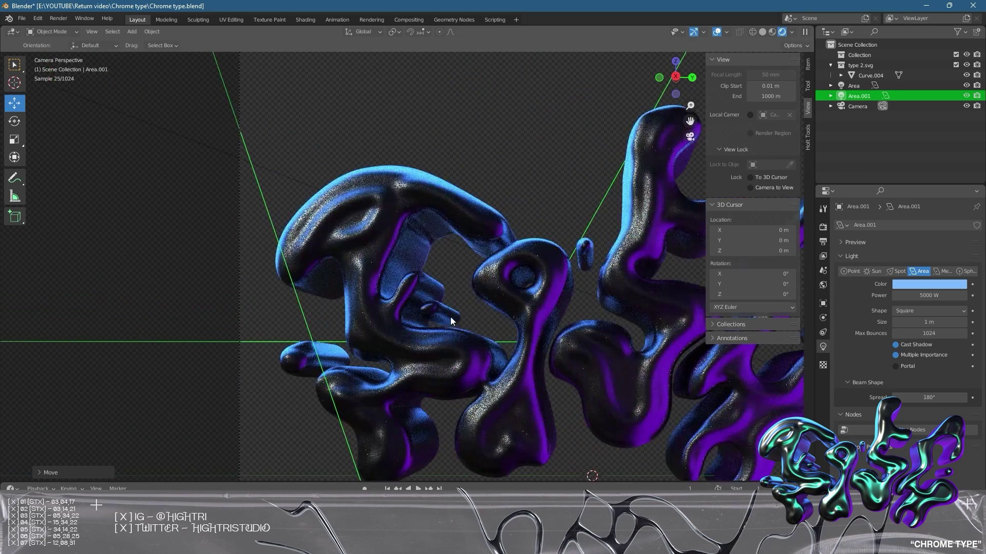
scroll(586, 327, "down", 7)
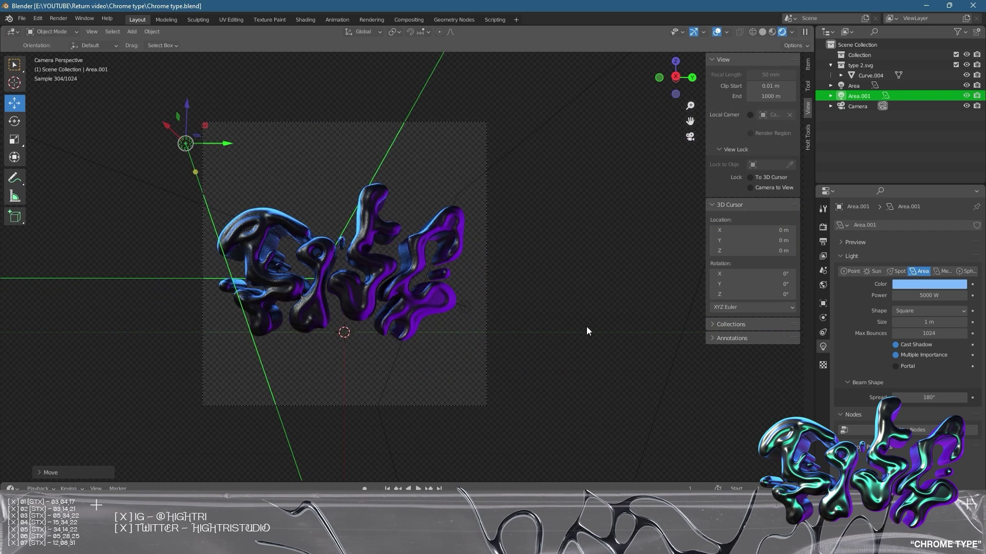
left_click(681, 368)
left_click(675, 365)
key("r")
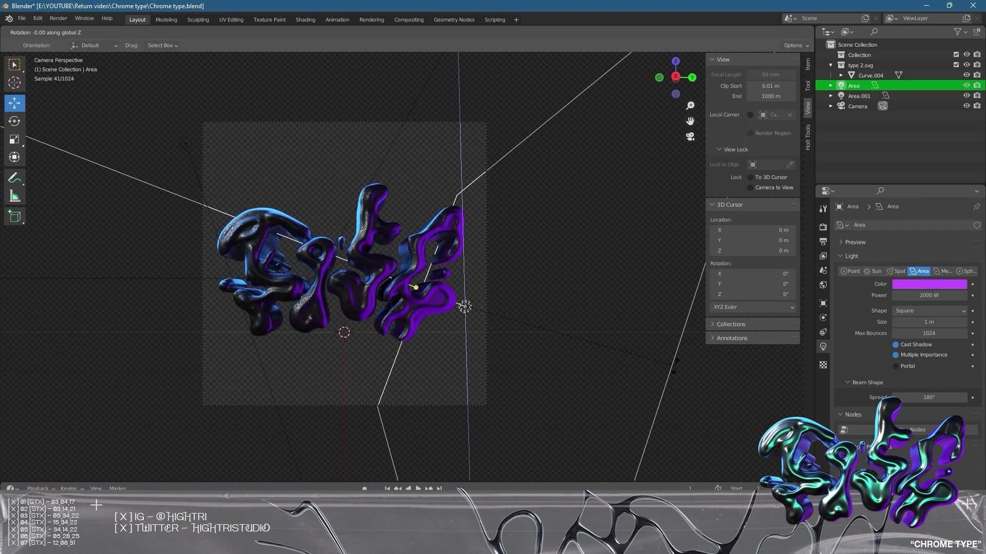
left_click(594, 316)
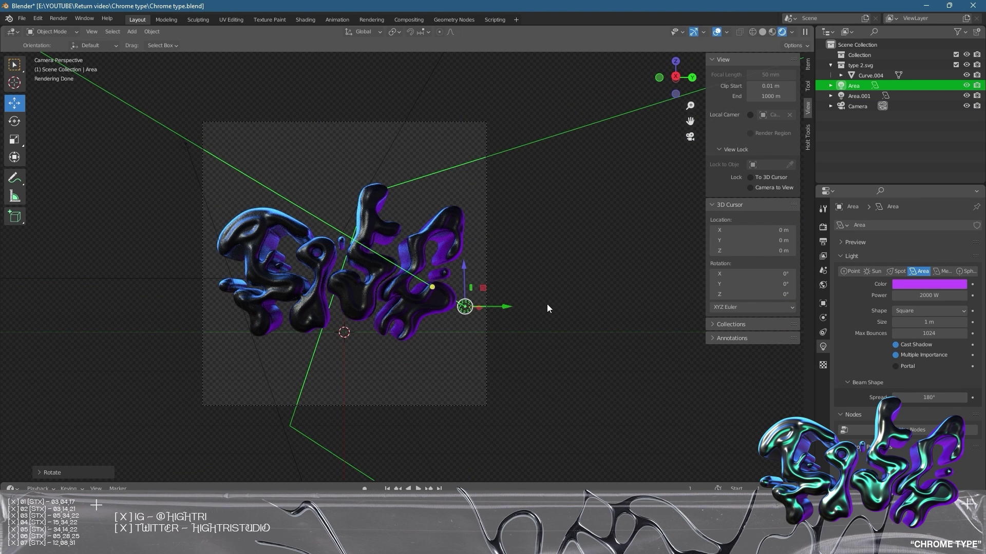
Lower the roughness of the lettering's Principled BSDF material for a glossier surface and save the file
left_click(421, 318)
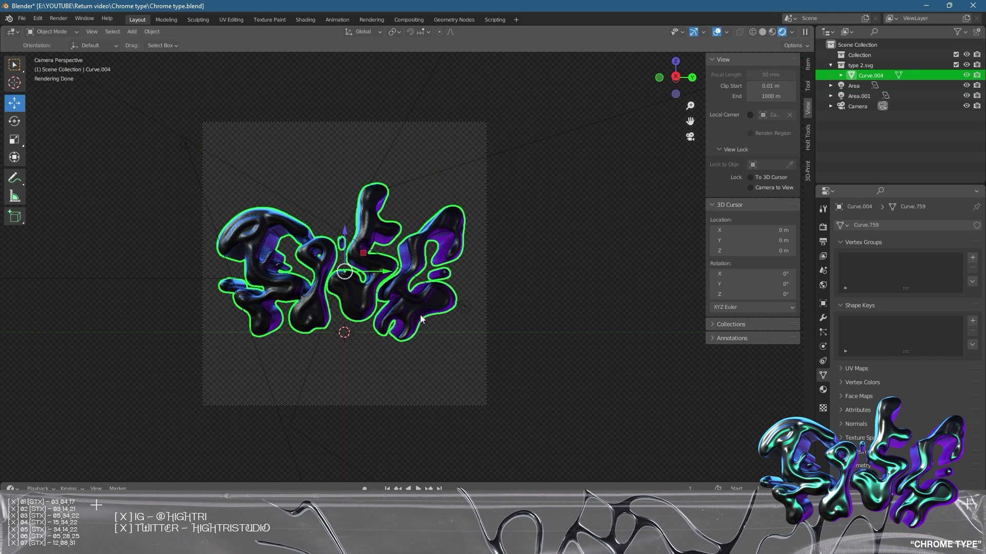
scroll(409, 267, "up", 2)
key("ctrl+s")
left_click(823, 390)
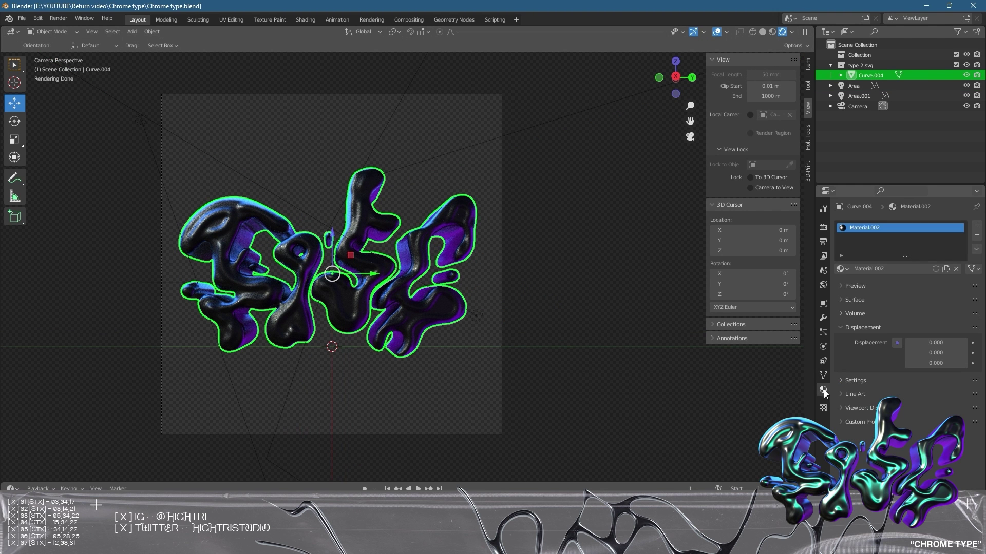
left_click(856, 329)
left_click(841, 286)
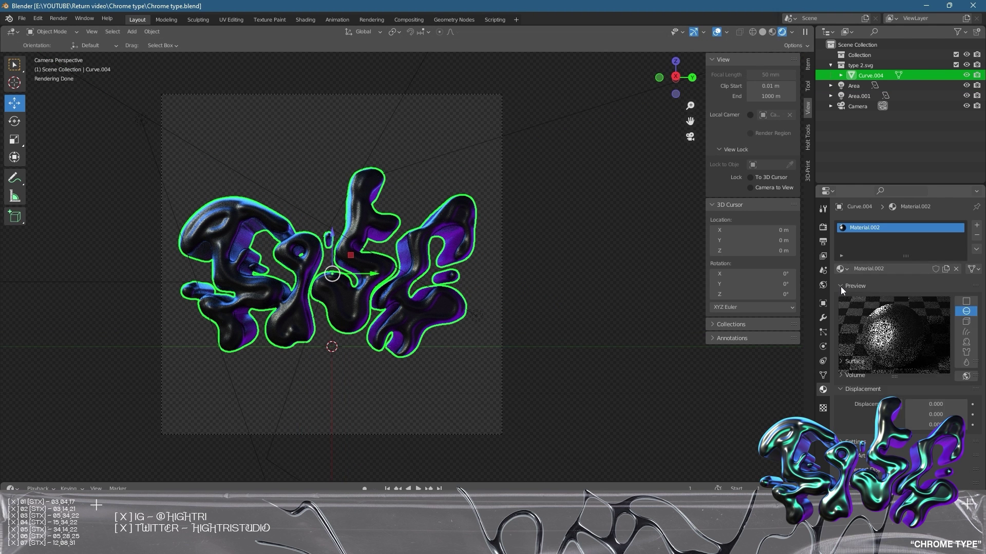
left_click(842, 393)
scroll(843, 393, "down", 3)
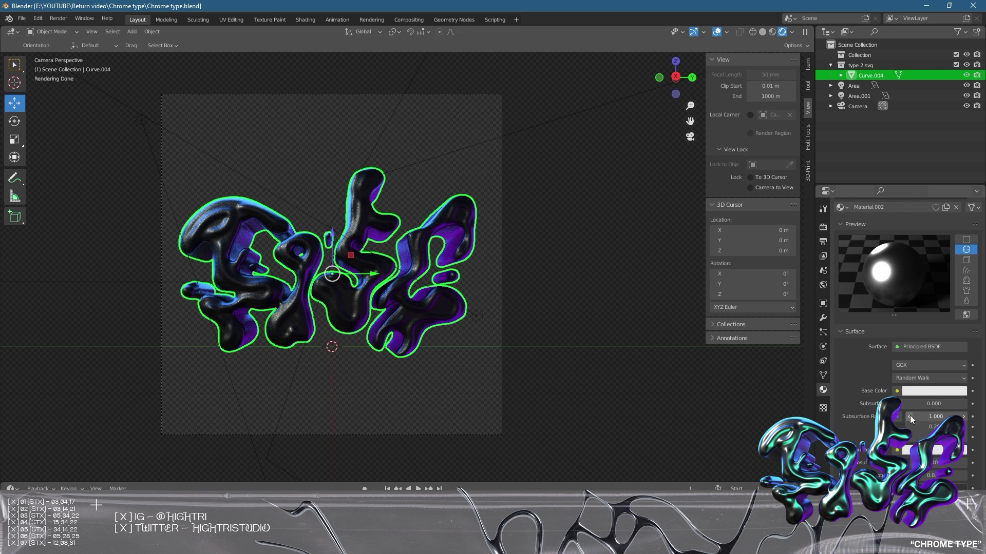
scroll(910, 415, "down", 2)
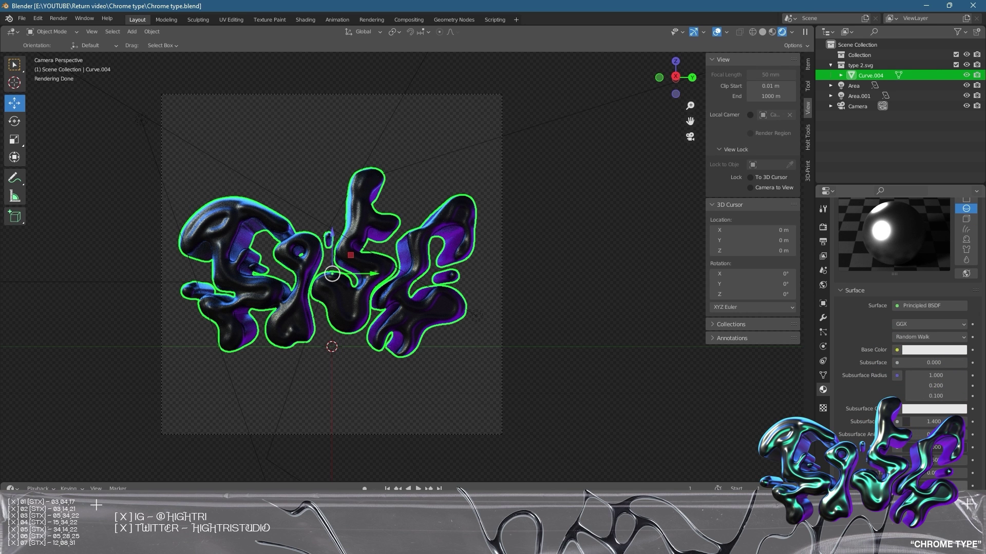
left_click_drag(924, 485, 963, 485)
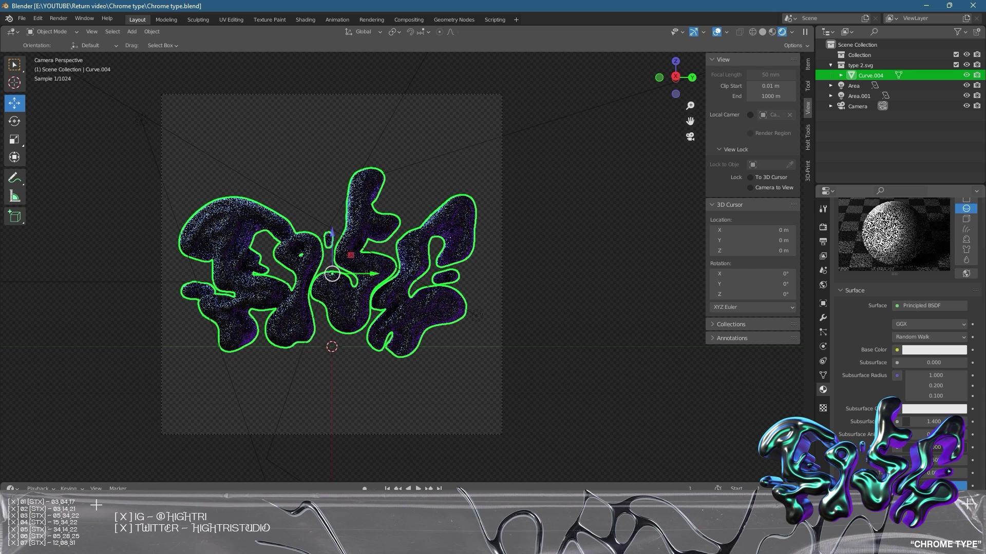
left_click_drag(963, 486, 919, 486)
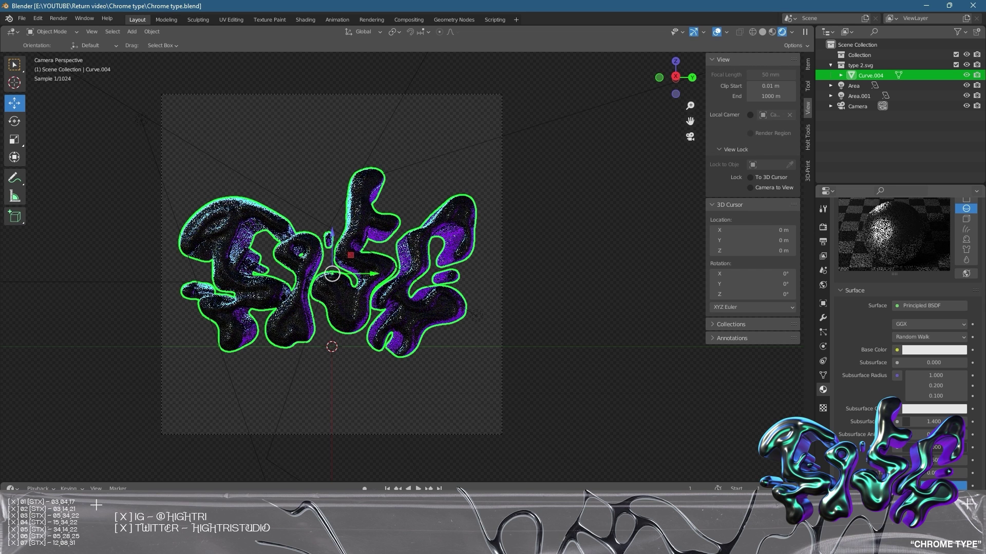
key("ctrl+s")
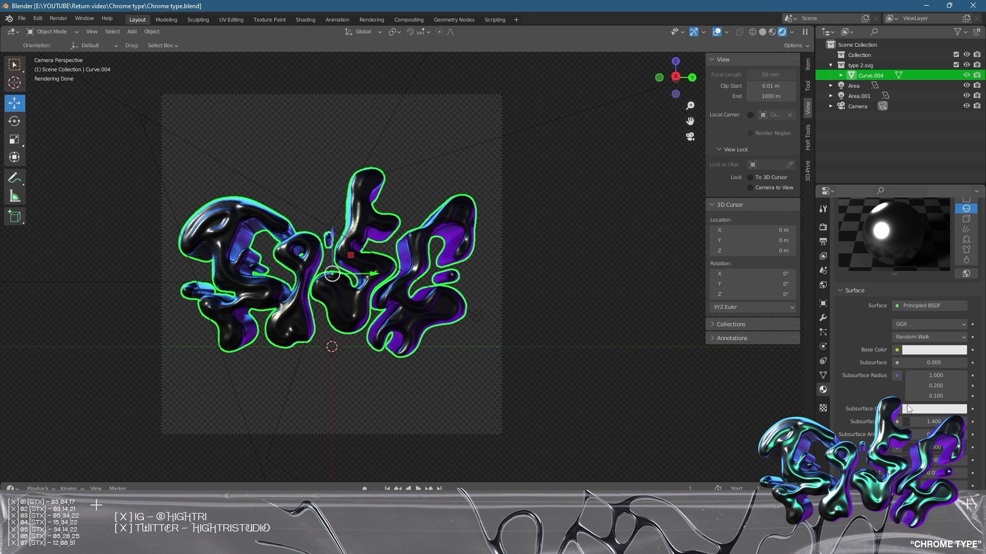
Adjust the metallic value of the lettering's material, save the file, and deselect the lettering
left_click_drag(909, 447, 973, 447)
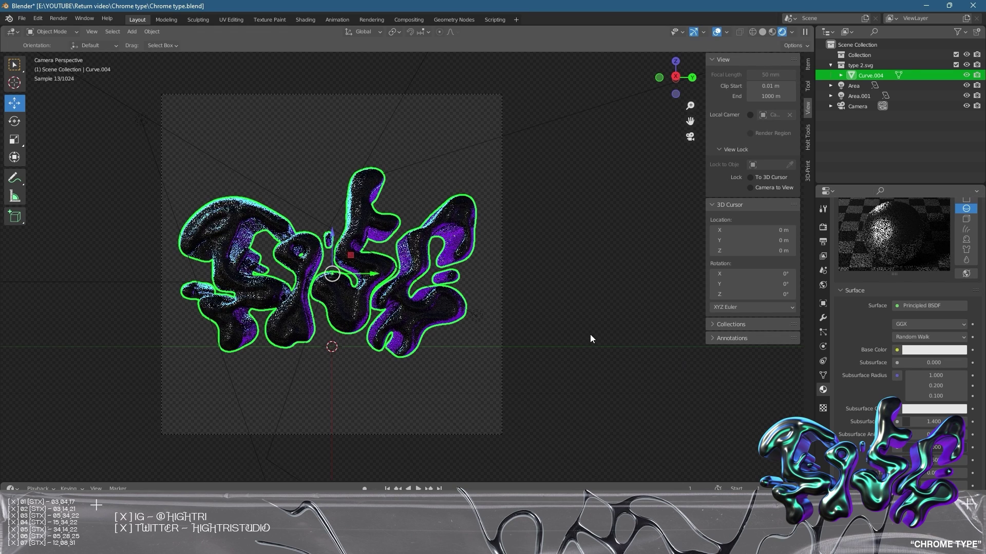
key("ctrl+s")
left_click(543, 269)
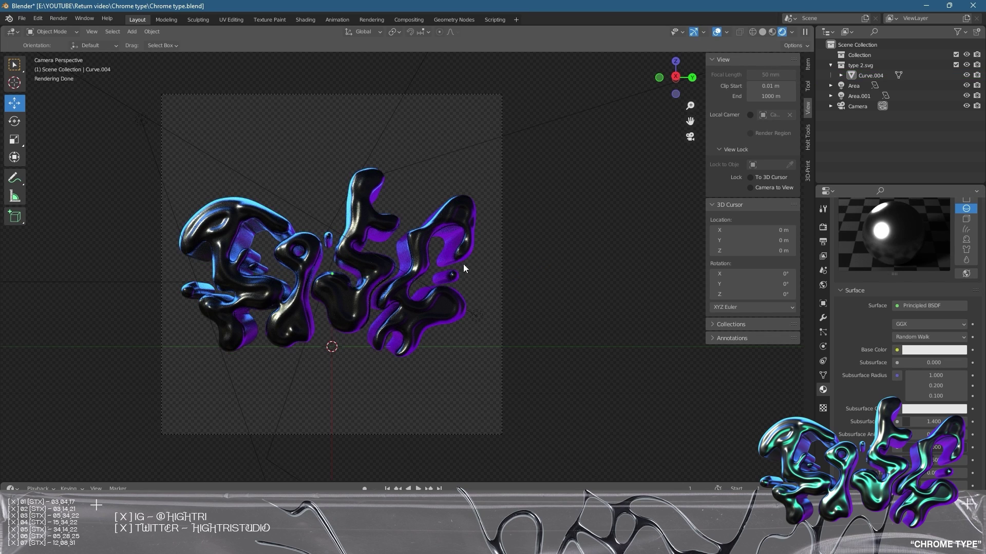
Add a third area light at the 3D cursor and rotate it 90° about the global Y axis
key("shift+a")
mouse_move(376, 228)
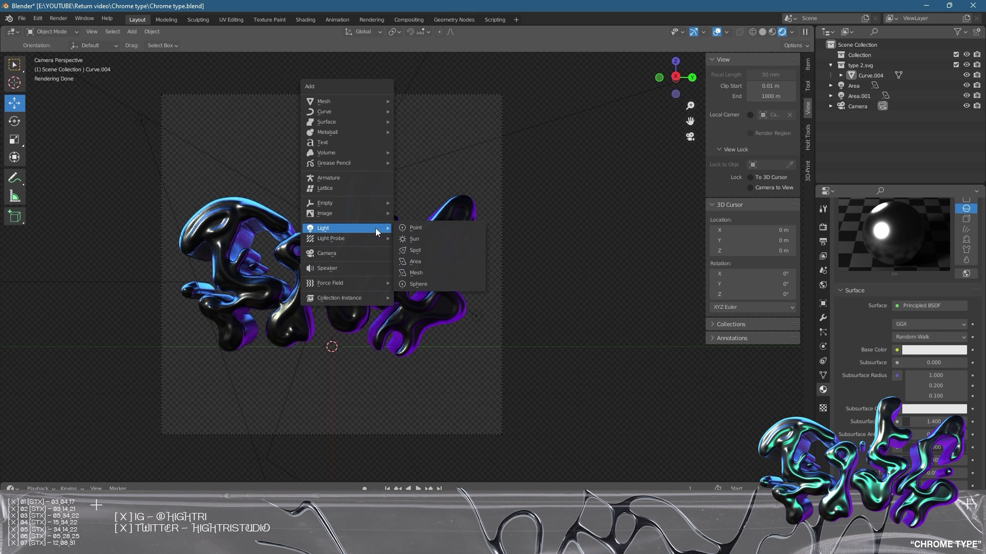
left_click(420, 262)
type("ry90")
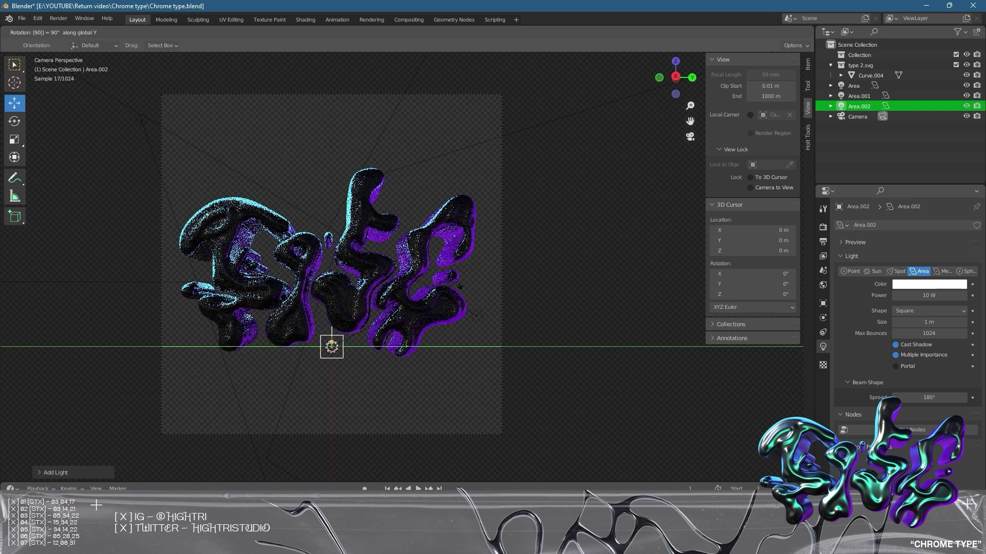
key("Return")
Enlarge the third area light and move it along global X and Z until it sits in front of the lettering, centred on the letters
key("s")
left_click(718, 246)
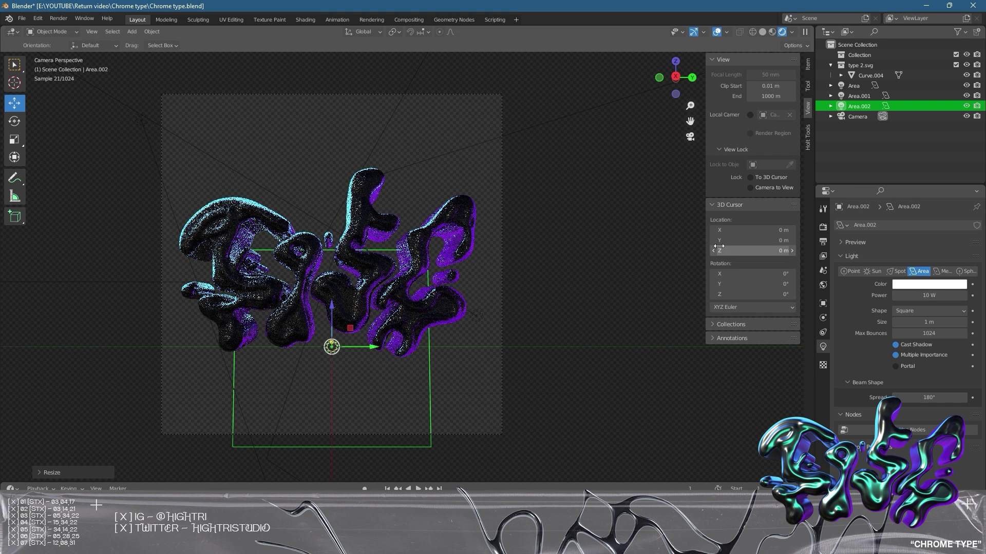
key("g")
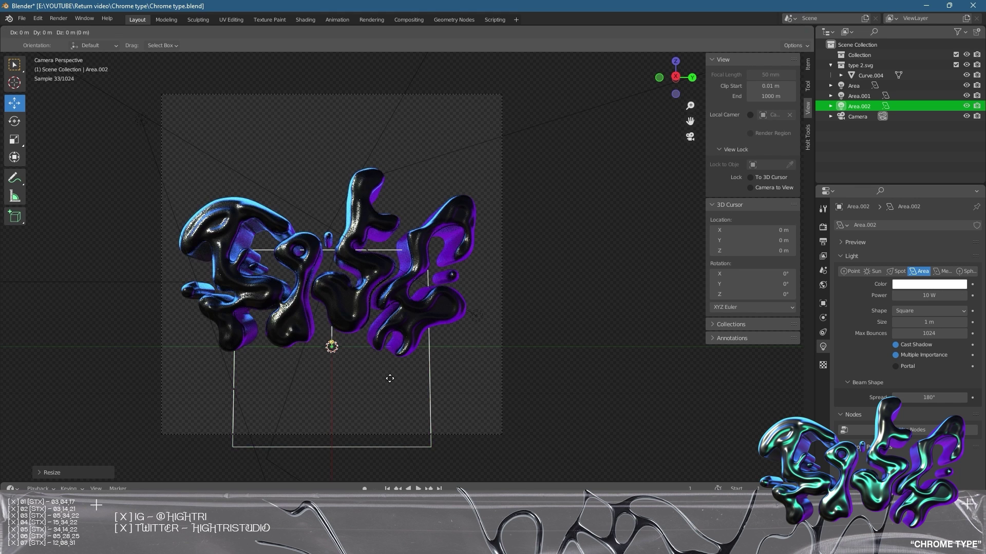
left_click(391, 380)
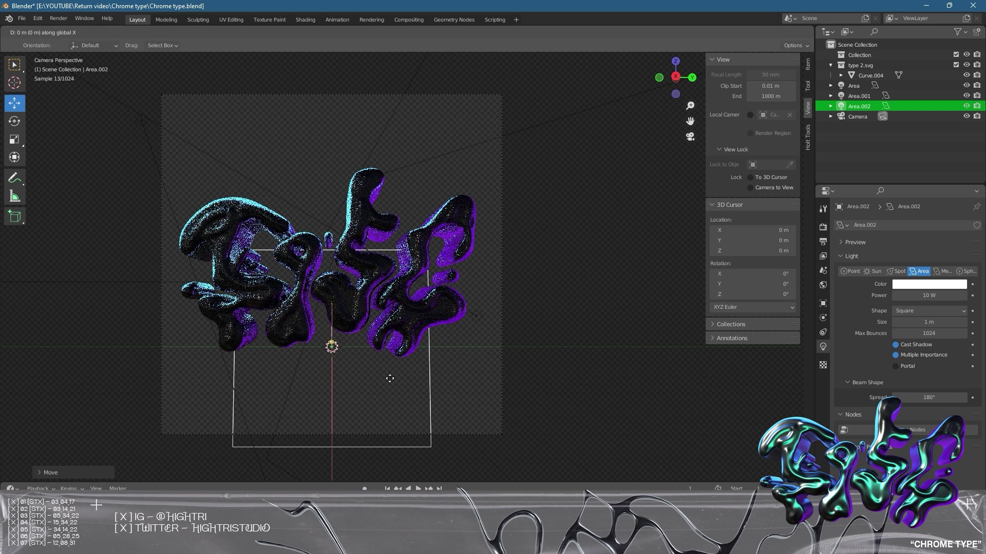
key("g")
key("x")
left_click(389, 407)
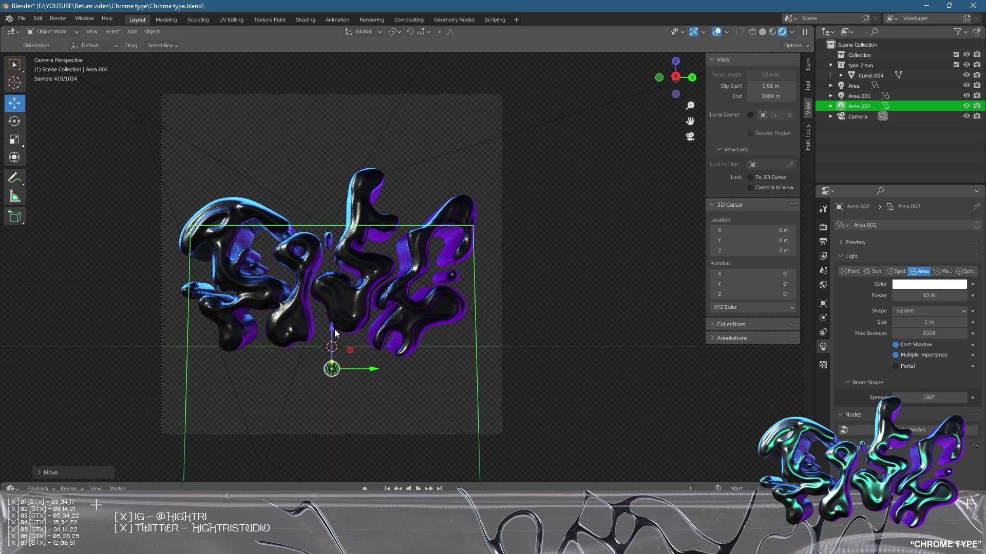
key("ctrl+z")
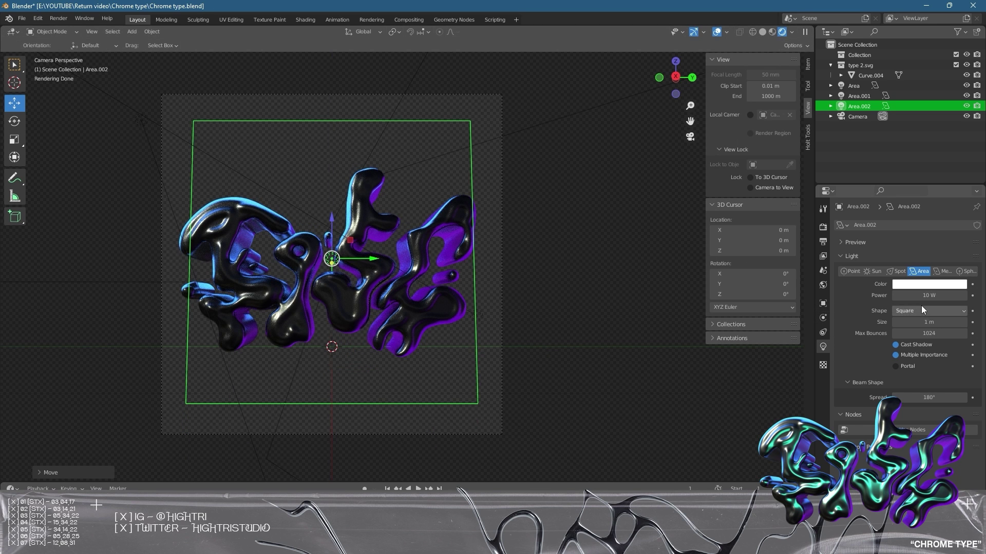
Raise the third area light's power to 37.3 W and scale it along global Z by about 0.16 into a flat strip
mouse_move(924, 295)
left_mouse_down()
mouse_move(960, 295)
mouse_move(929, 295)
left_mouse_up()
key("s")
key("z")
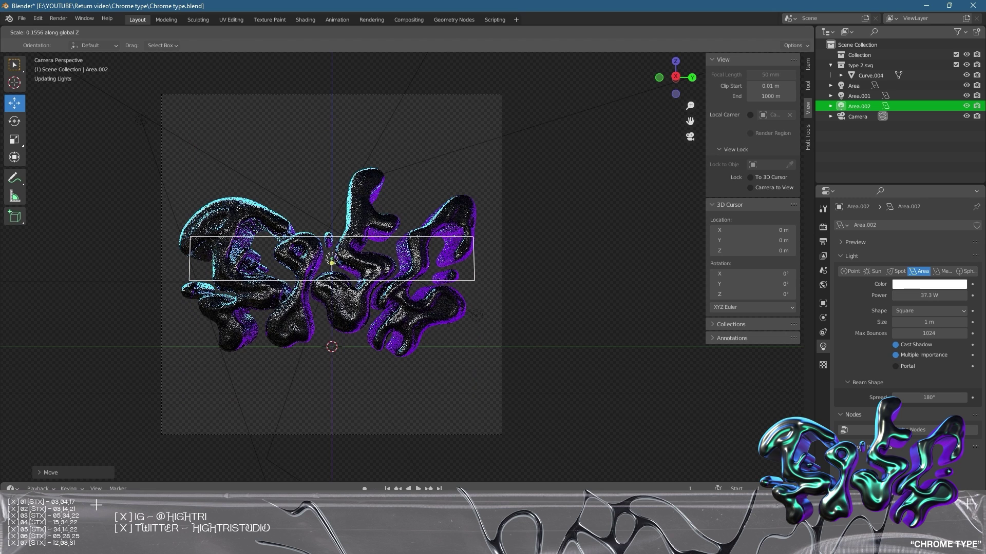
left_click(345, 246)
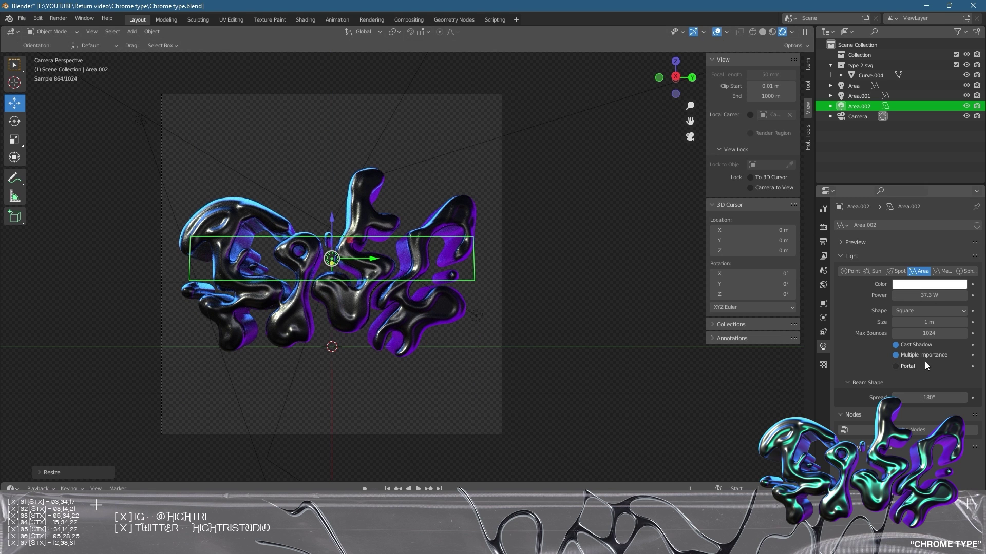
Colour the third area light turquoise with hue 0.465 and saturation 0.798, raise its power to 135.4 W, and save the file
left_click(925, 288)
left_click(927, 286)
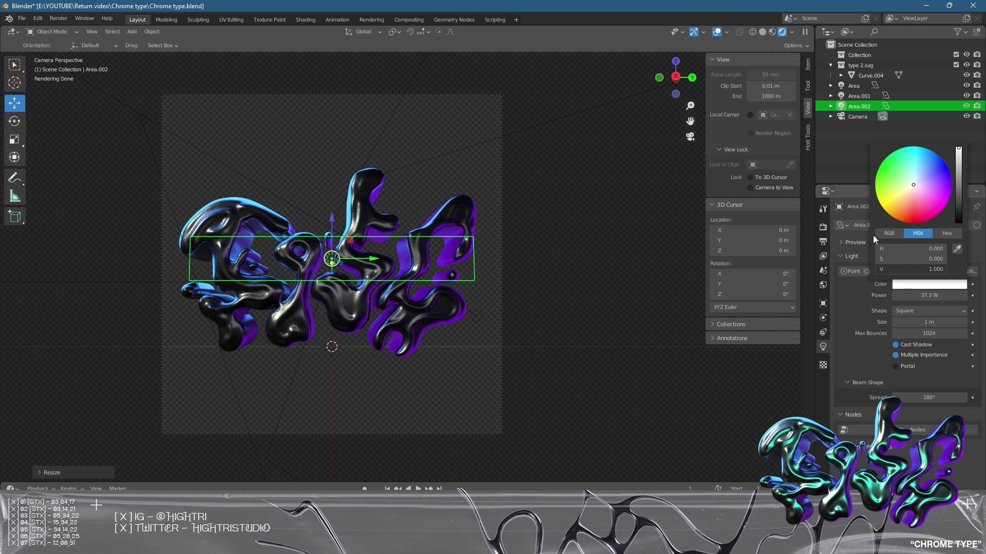
left_click_drag(913, 191, 911, 198)
mouse_move(913, 198)
left_mouse_down()
mouse_move(932, 174)
mouse_move(911, 168)
left_mouse_up()
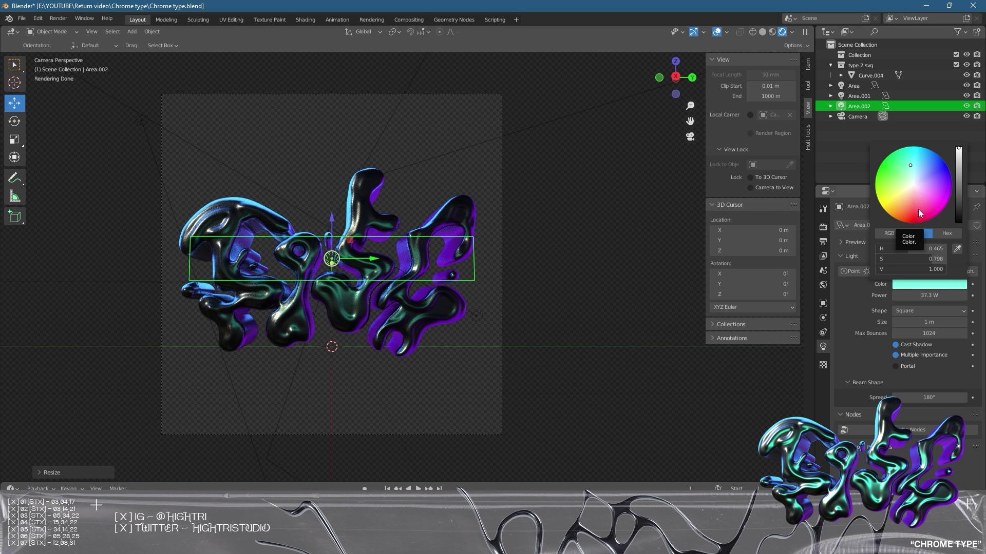
key("ctrl+s")
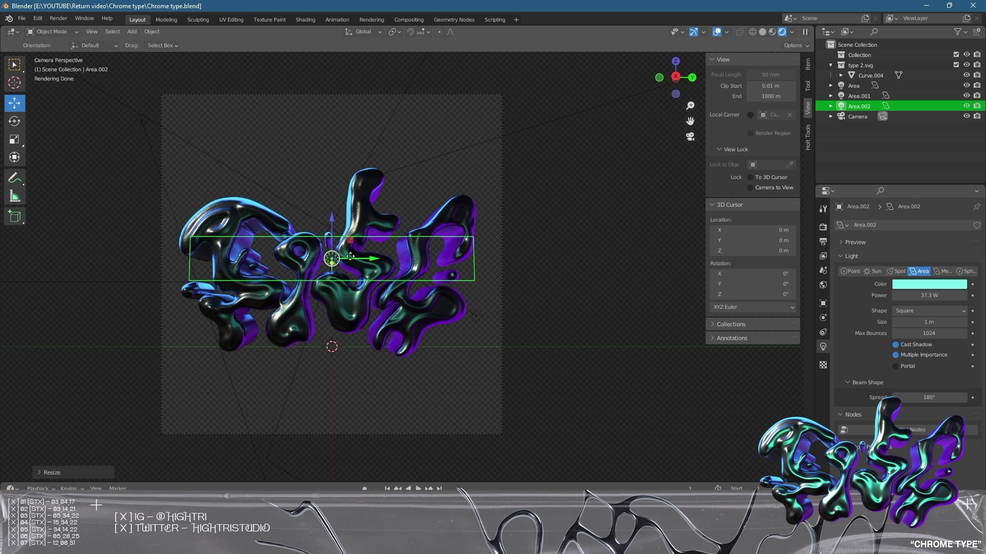
mouse_move(930, 296)
left_mouse_down()
mouse_move(950, 295)
mouse_move(934, 302)
left_mouse_up()
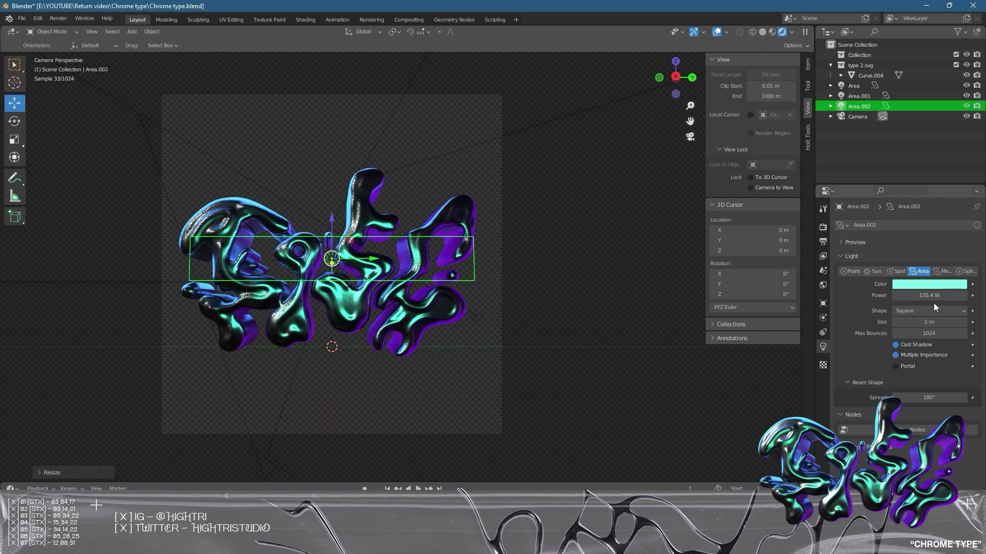
key("ctrl+s")
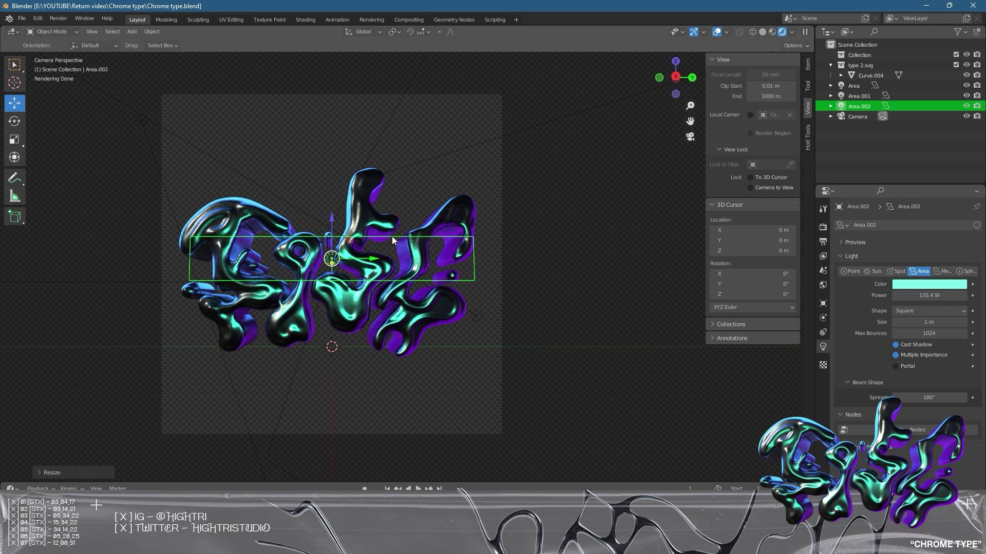
Scale the turquoise light up about 1.3 times, flatten it along global Z by about 0.75, nudge it slightly upward, and save the file
key("s")
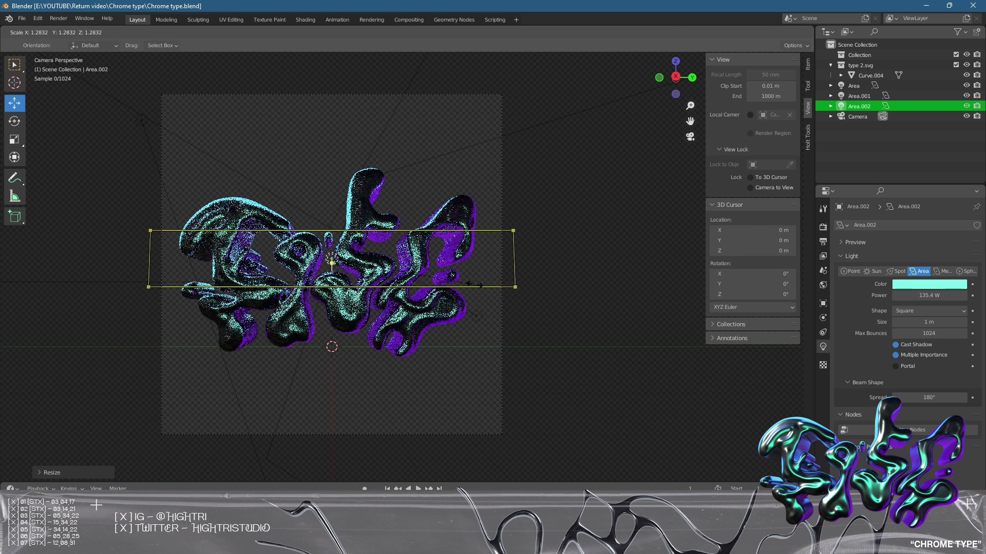
left_click(356, 253)
key("s")
key("z")
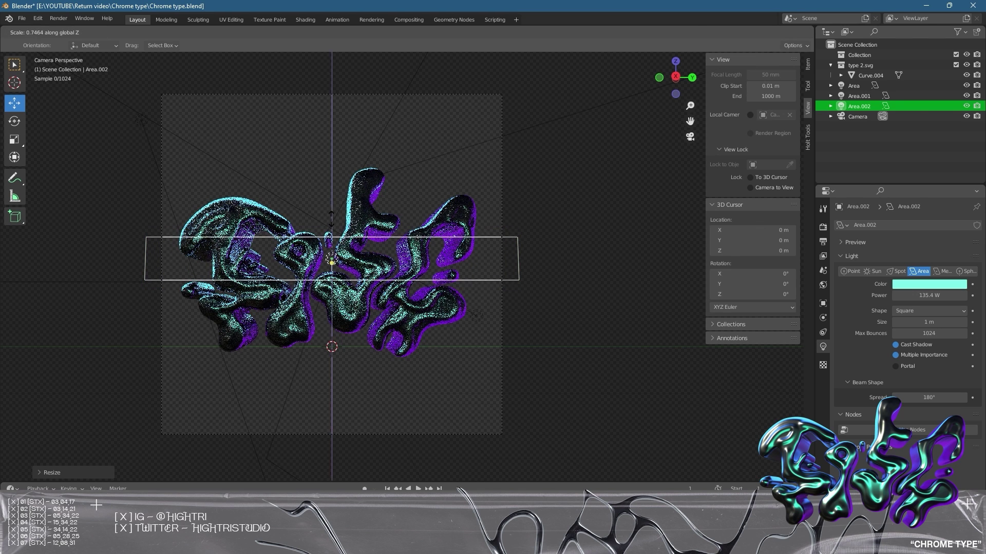
left_click(334, 224)
left_click_drag(332, 222, 330, 217)
key("ctrl+s")
Set the world environment's background strength to 0.500, deselect the turquoise light, and save the file
left_click(823, 285)
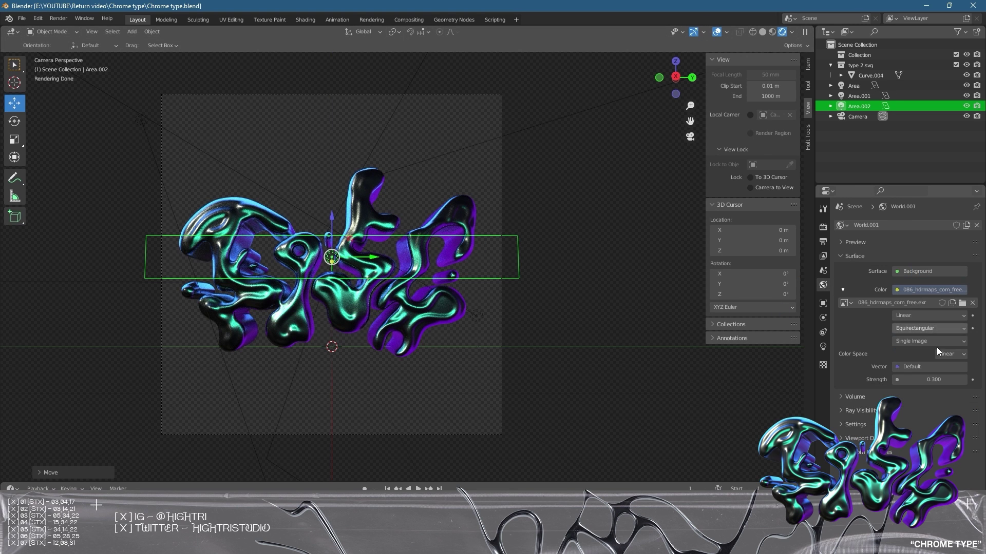
left_click(963, 380)
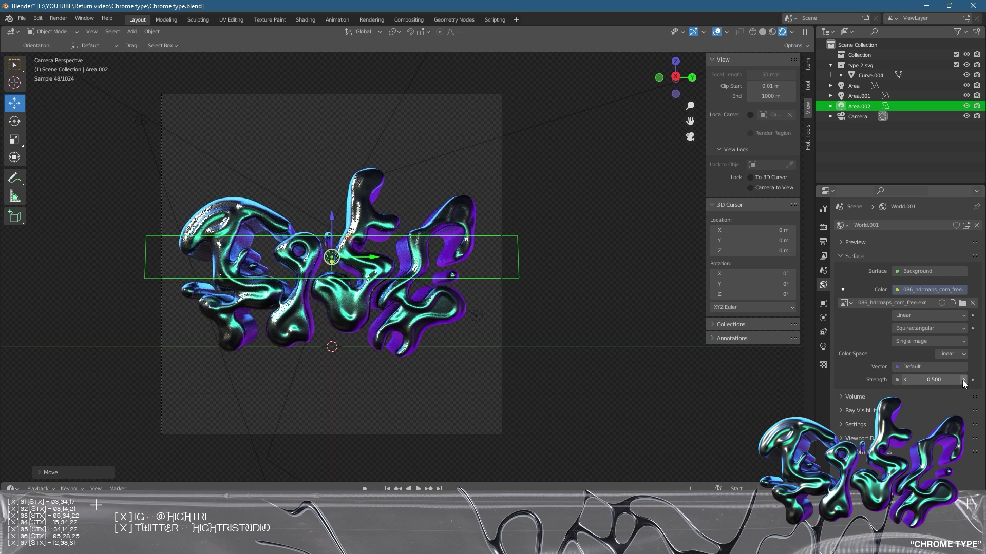
left_click(612, 295)
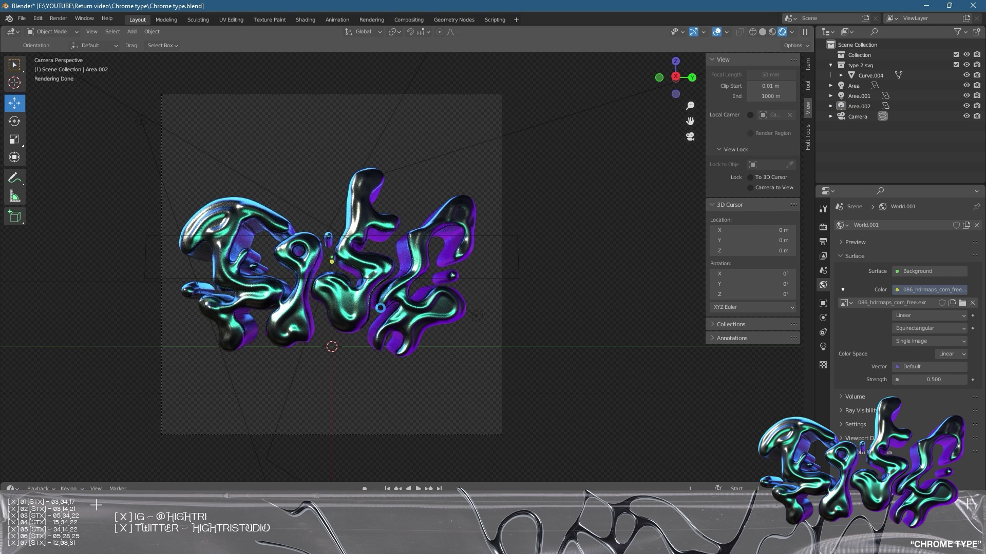
key("ctrl+s")
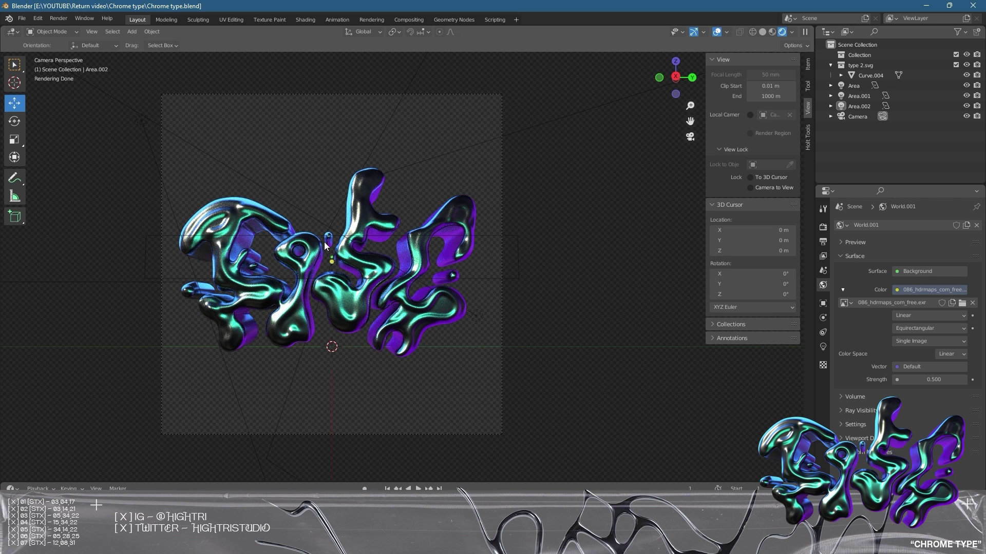
Set the maximum samples for the final Cycles render to 500 and save the file
left_click(59, 19)
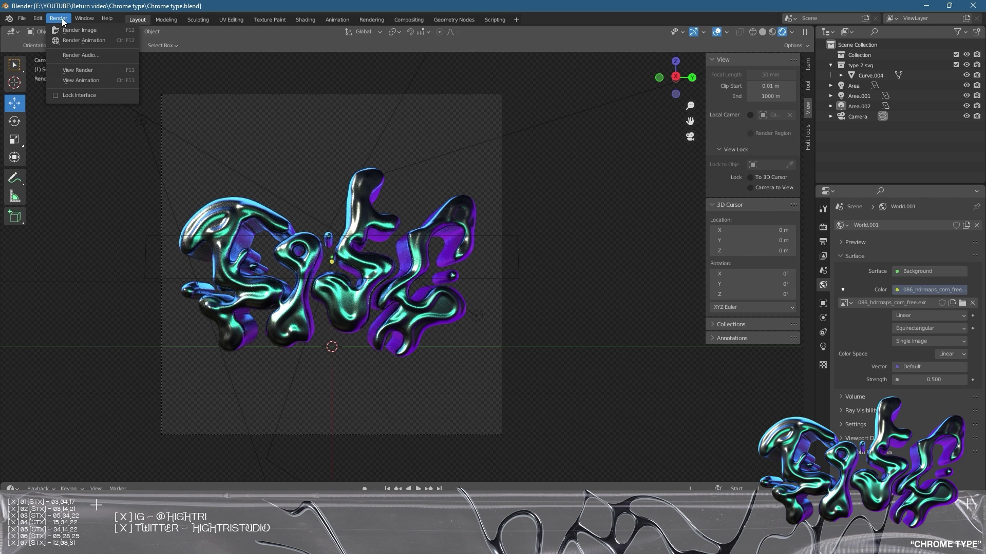
left_click(823, 241)
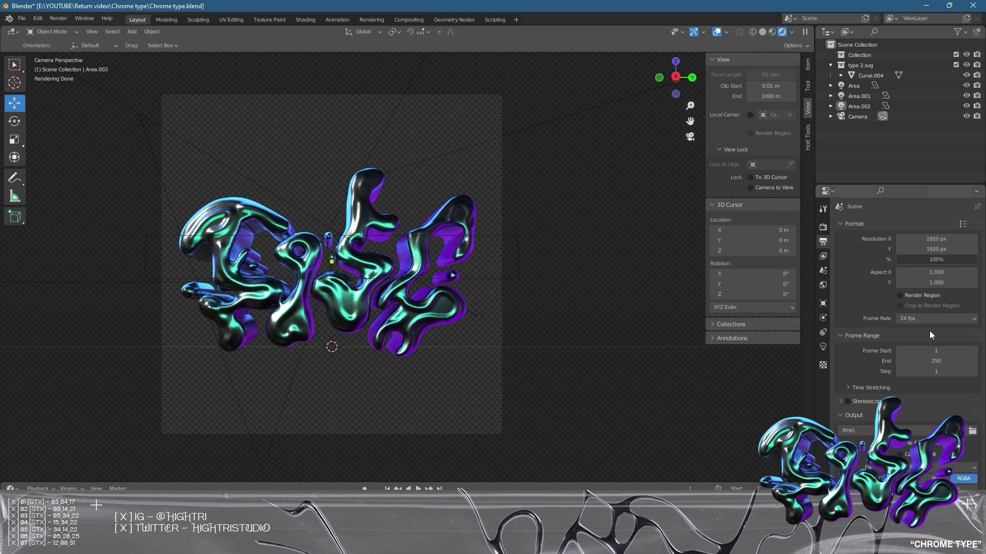
left_click(823, 227)
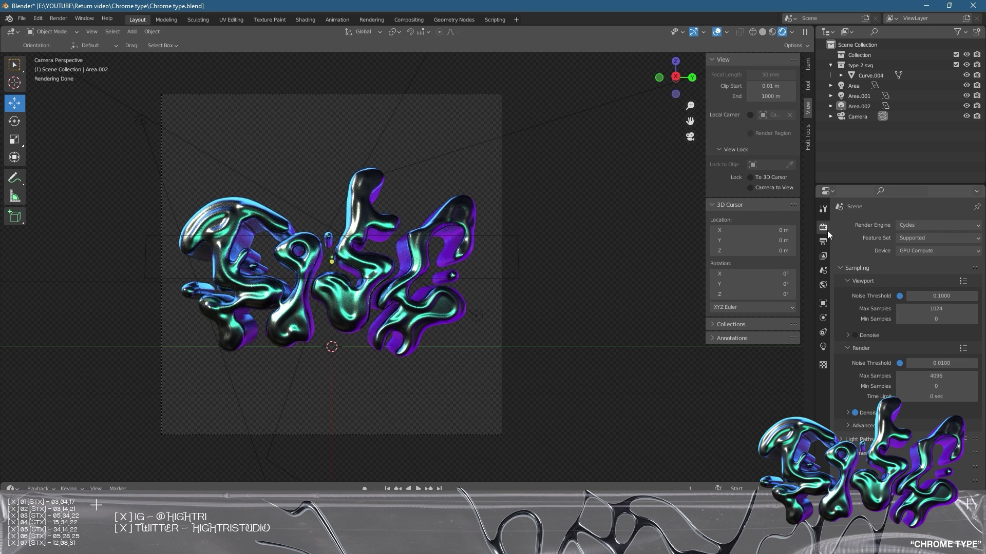
double_click(935, 376)
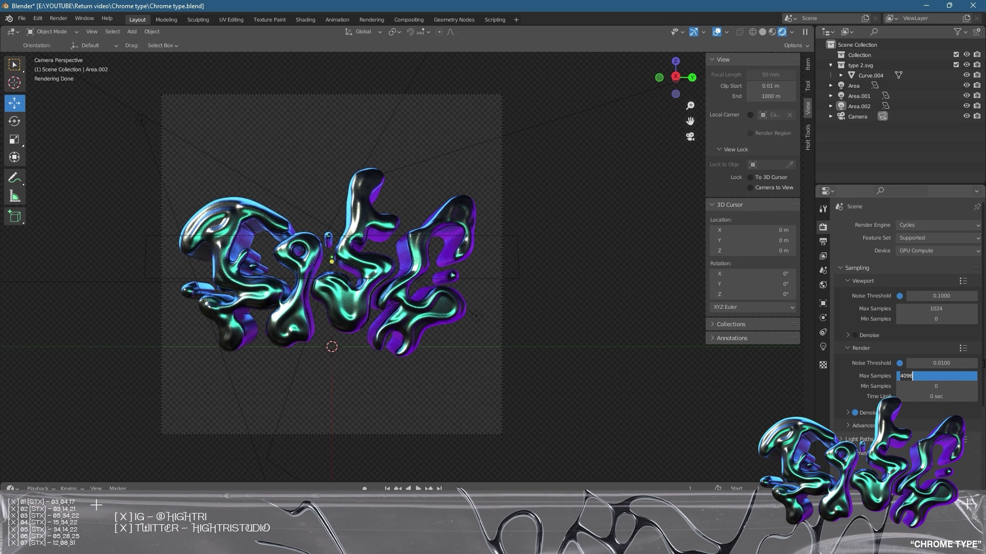
type("500")
key("Return")
scroll(827, 417, "down", 3)
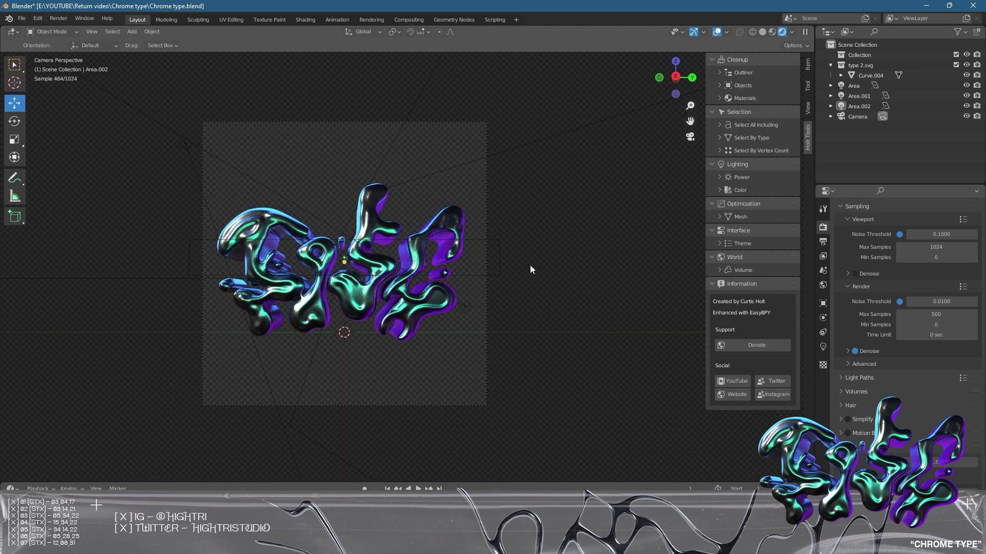
scroll(530, 264, "up", 3)
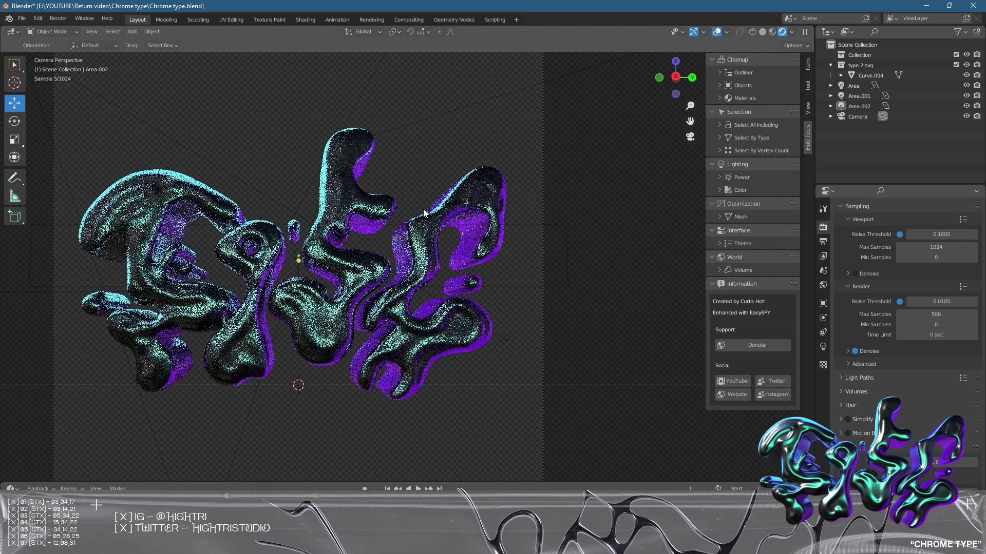
middle_click_drag(423, 294, 537, 313, "shift")
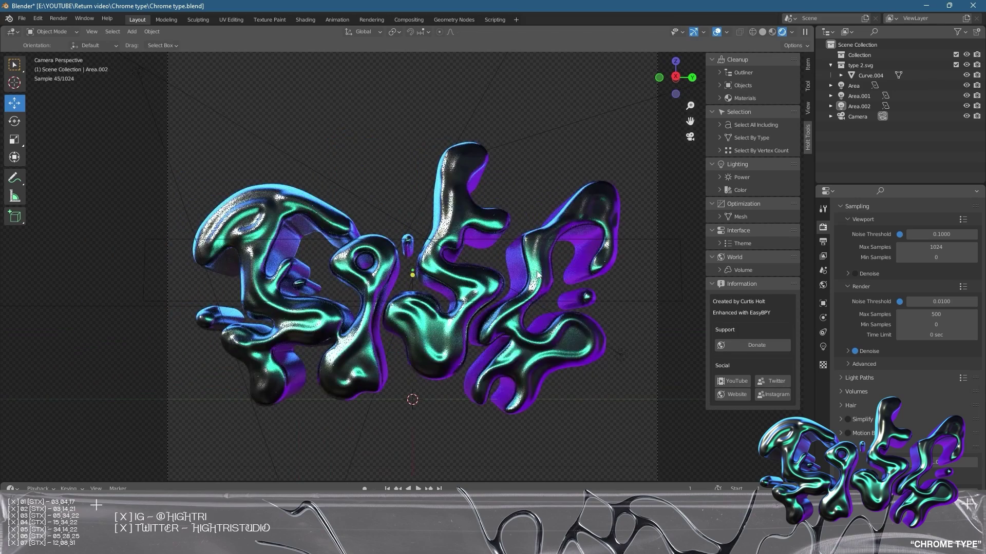
key("ctrl+s")
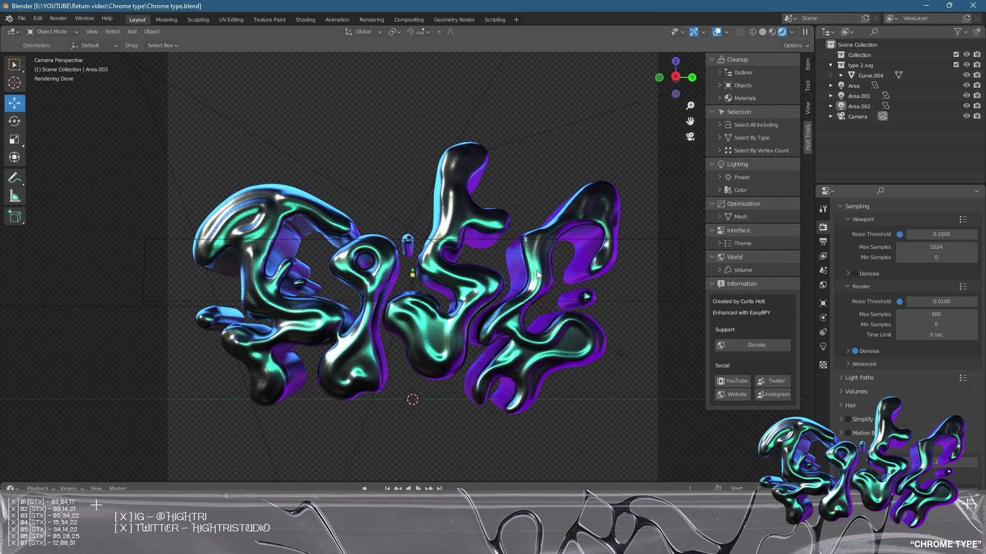